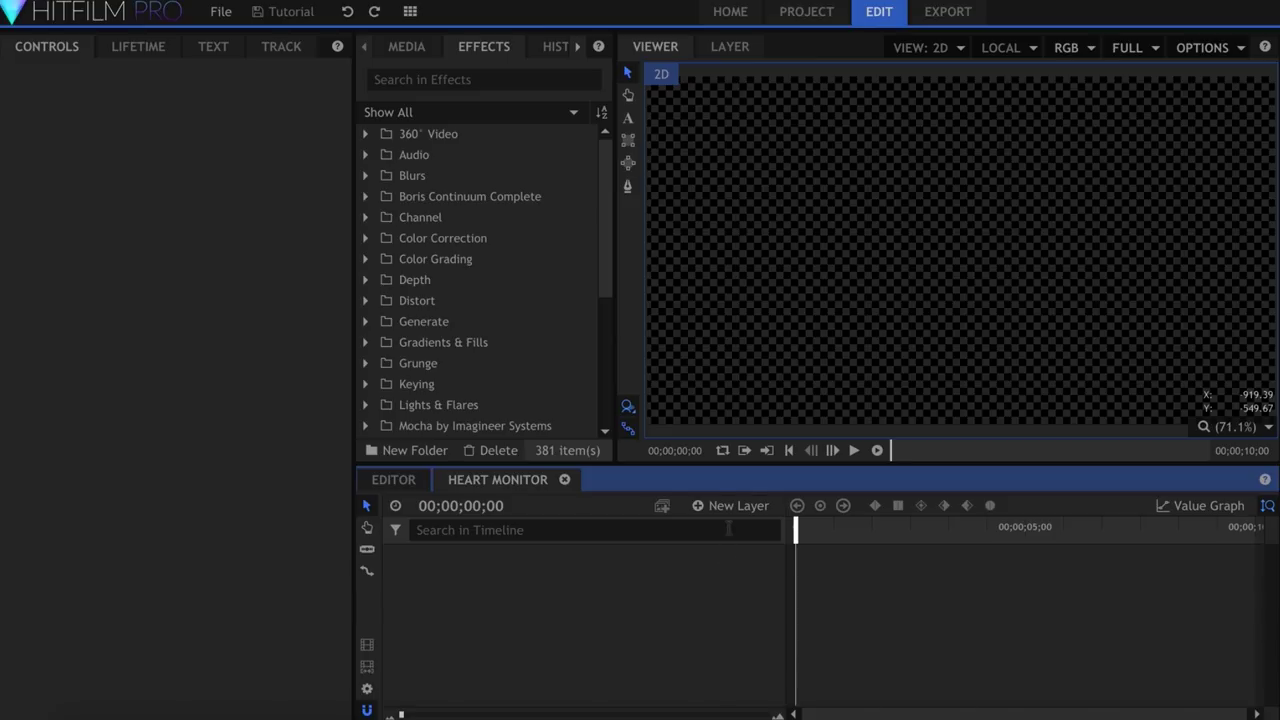
Open the list of new layer types in the empty Heart Monitor composition.
{"action": "left_click", "coordinate": [730, 505]}
Add a new plane layer and apply the Grid effect to it.
{"action": "left_click", "coordinate": [738, 528]}
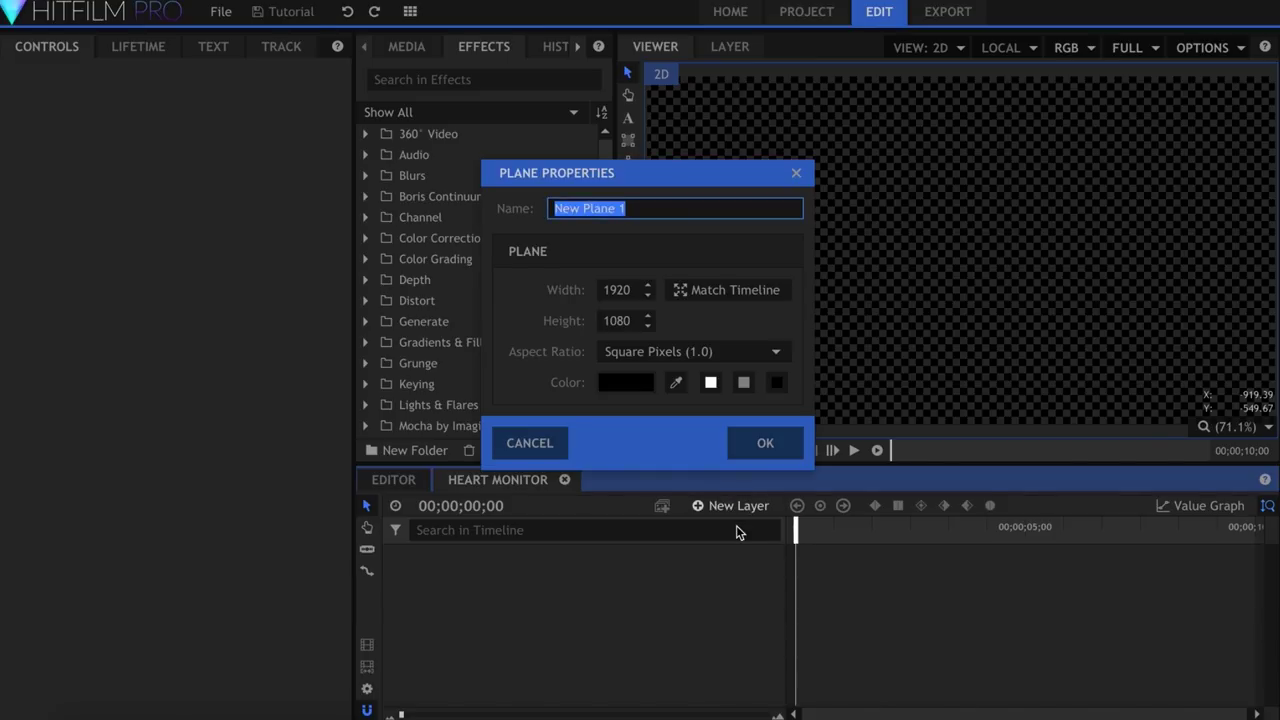
{"action": "key", "text": "Return"}
{"action": "left_click", "coordinate": [536, 80]}
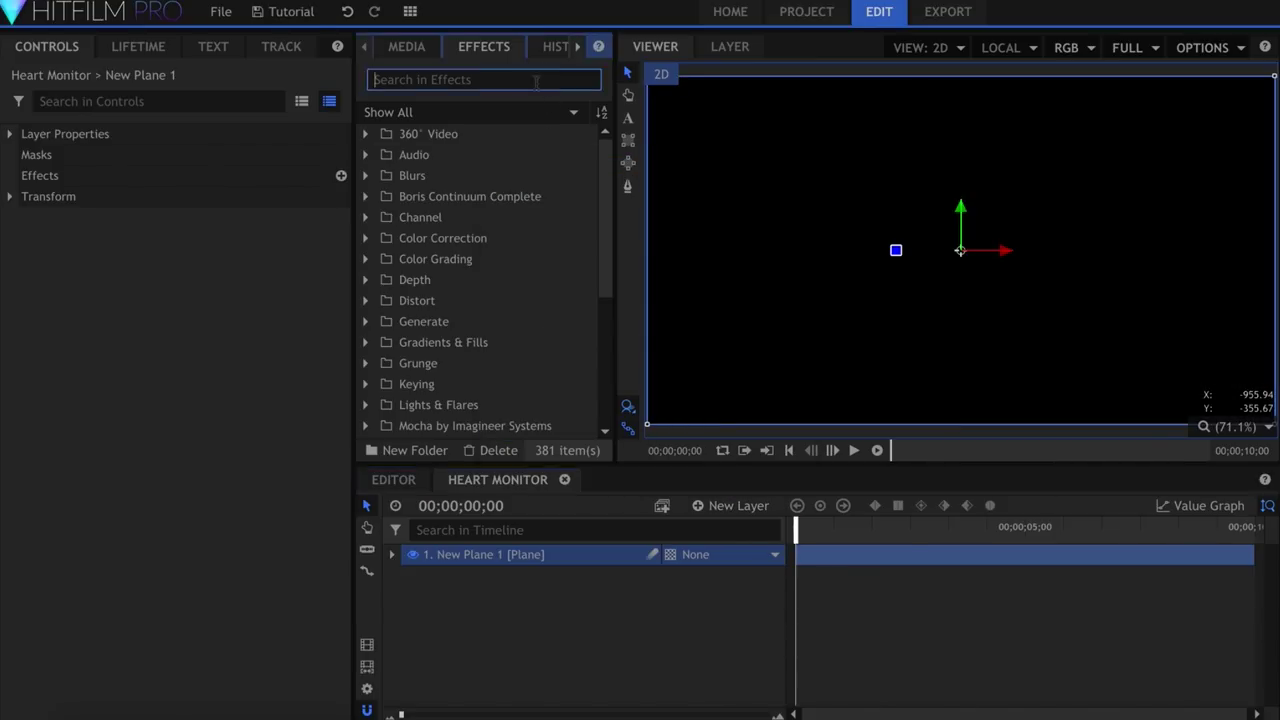
{"action": "type", "text": "grid"}
{"action": "left_click", "coordinate": [528, 155]}
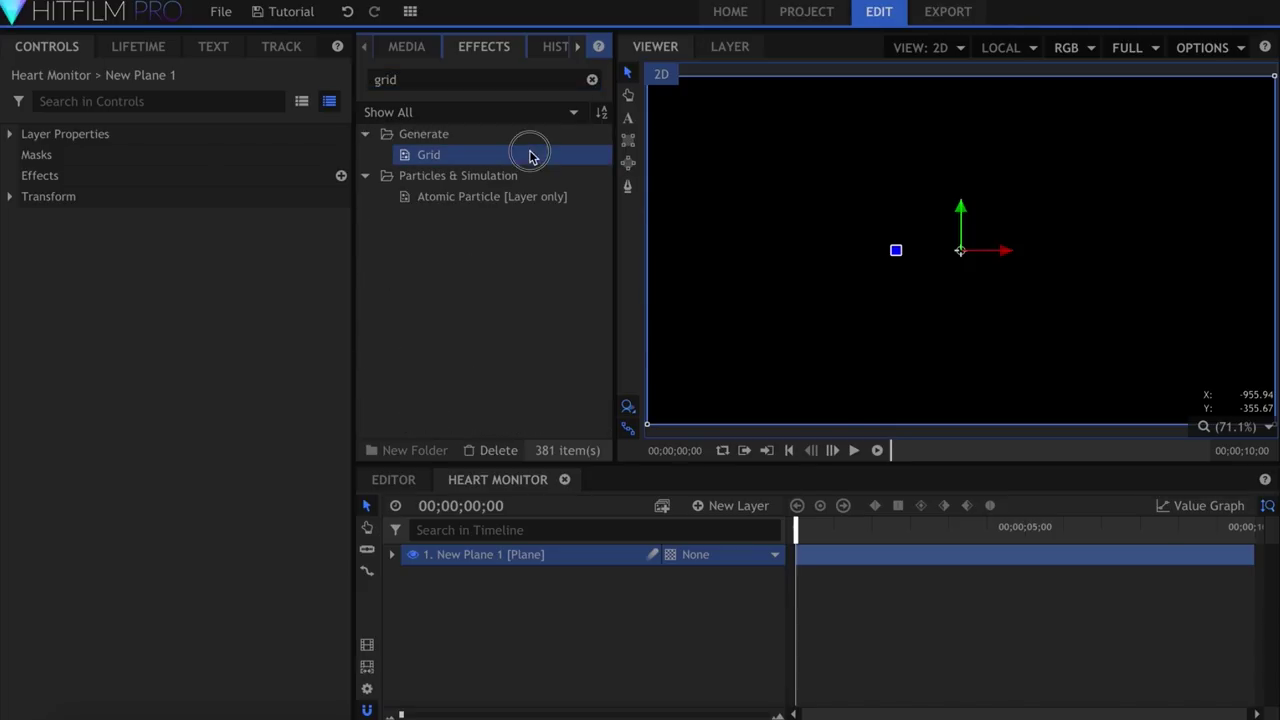
{"action": "left_click_drag", "start_coordinate": [38, 181], "coordinate": [38, 181]}
Set the Grid effect's blend mode to Normal.
{"action": "left_click", "coordinate": [28, 196]}
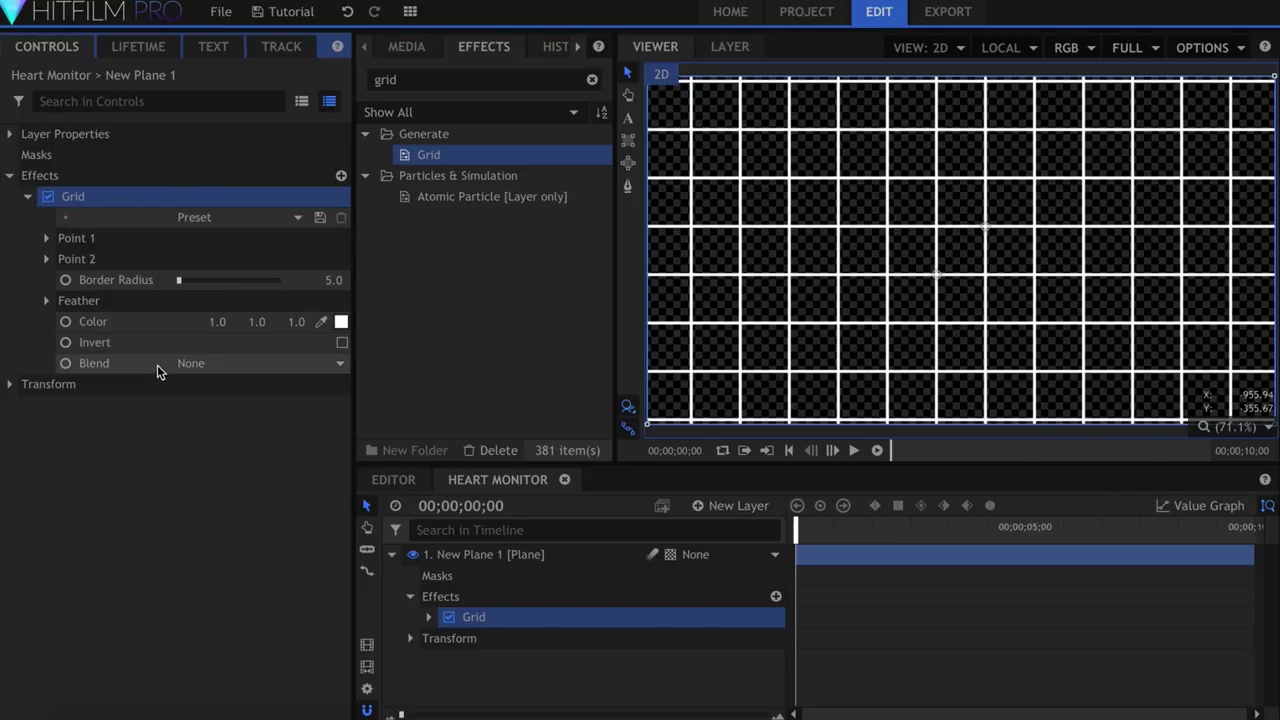
{"action": "left_click", "coordinate": [195, 370]}
{"action": "left_click", "coordinate": [210, 400]}
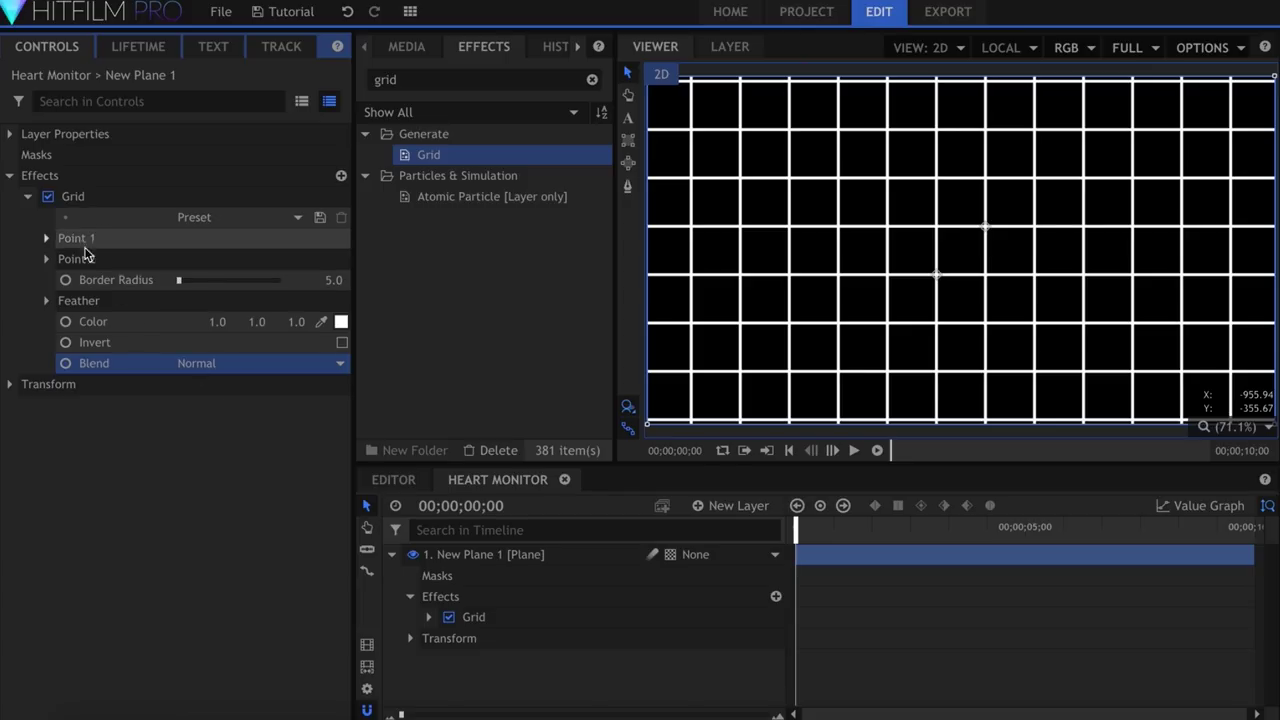
Expand the Grid's Point 1 and Point 2 settings, trying and undoing on-screen point moves.
{"action": "left_click", "coordinate": [46, 238]}
{"action": "left_click", "coordinate": [46, 301]}
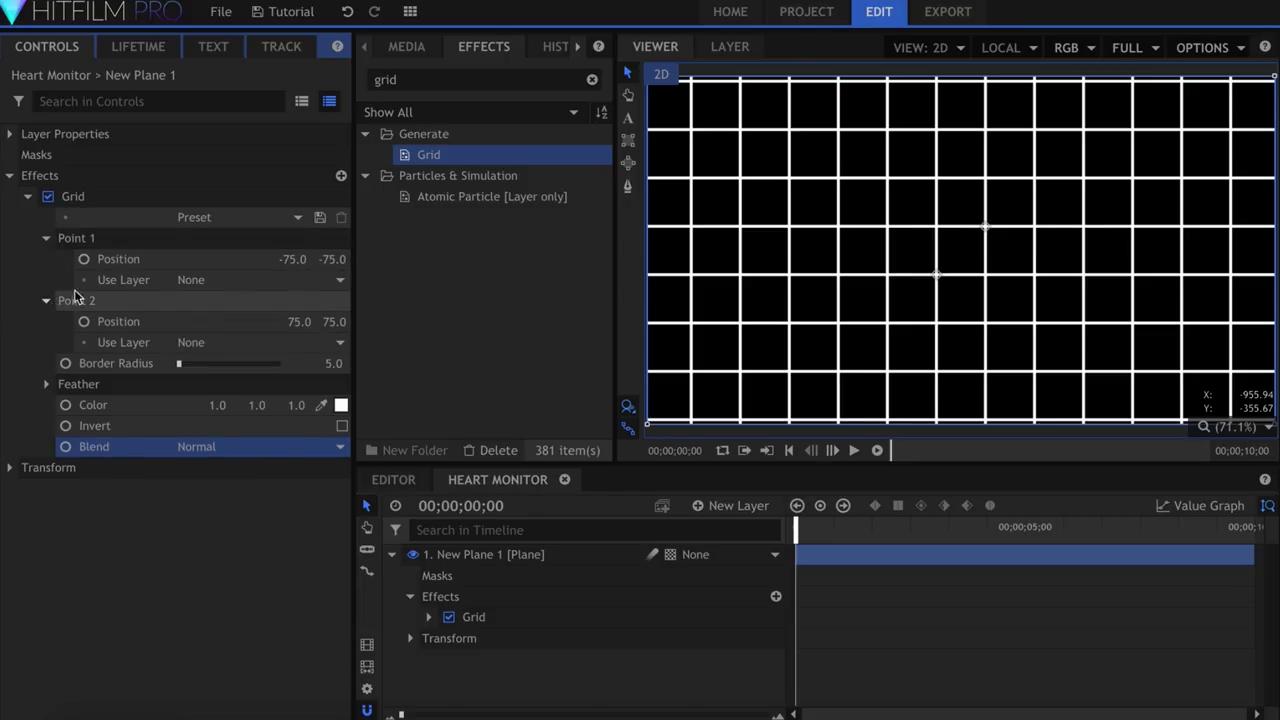
{"action": "left_click", "coordinate": [117, 242]}
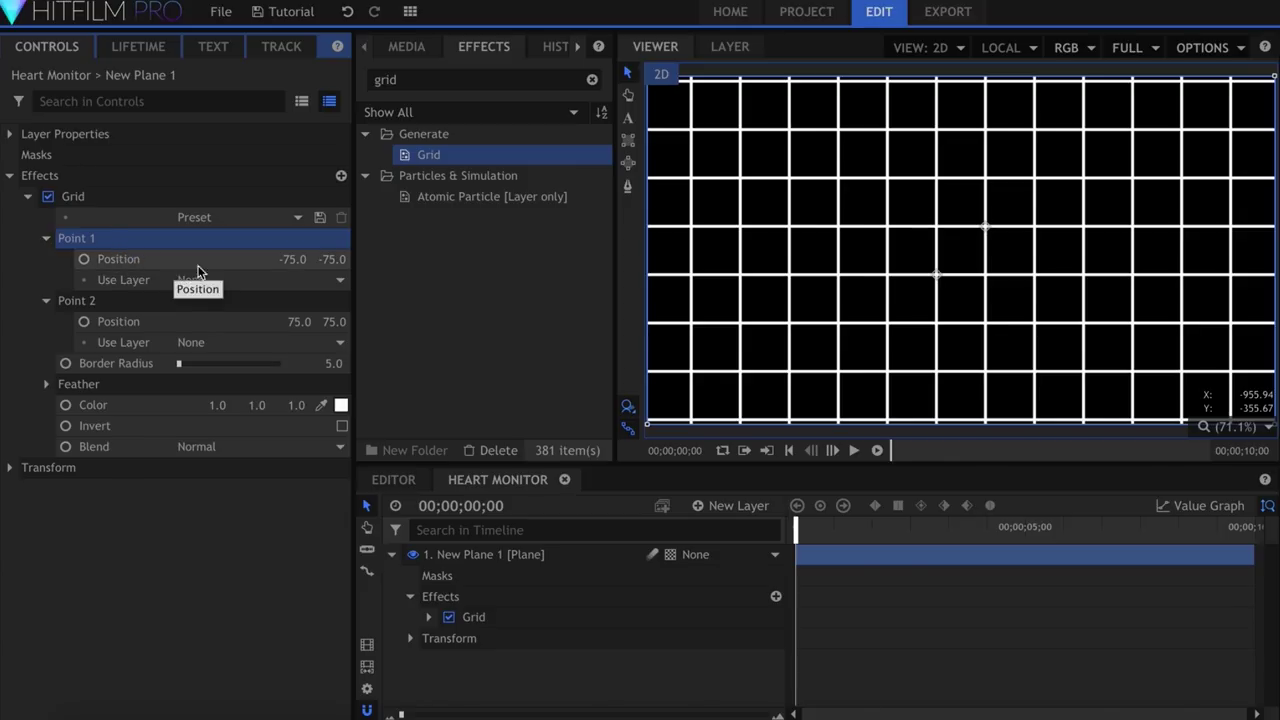
{"action": "left_click_drag", "start_coordinate": [933, 278], "coordinate": [837, 297]}
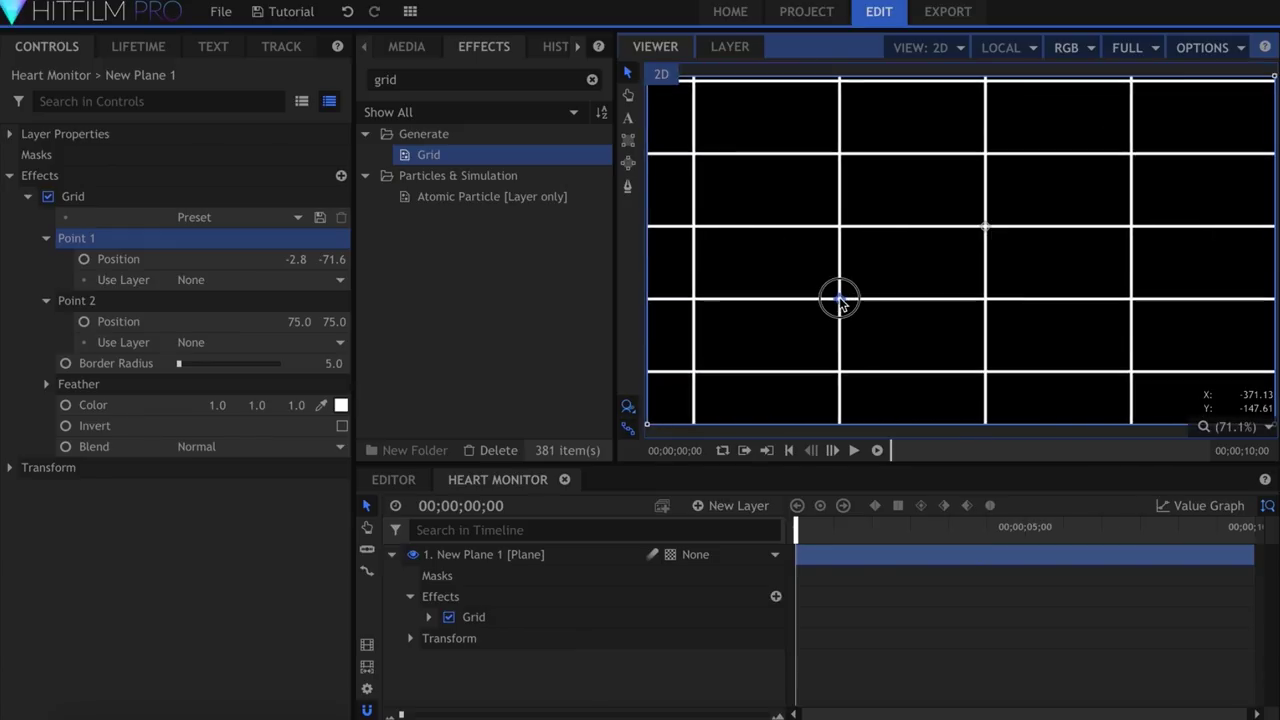
{"action": "key", "text": "ctrl+z"}
{"action": "mouse_move", "coordinate": [986, 229]}
{"action": "left_mouse_down"}
{"action": "mouse_move", "coordinate": [1023, 209]}
{"action": "mouse_move", "coordinate": [1029, 237]}
{"action": "mouse_move", "coordinate": [987, 215]}
{"action": "left_mouse_up"}
{"action": "key", "text": "ctrl+z"}
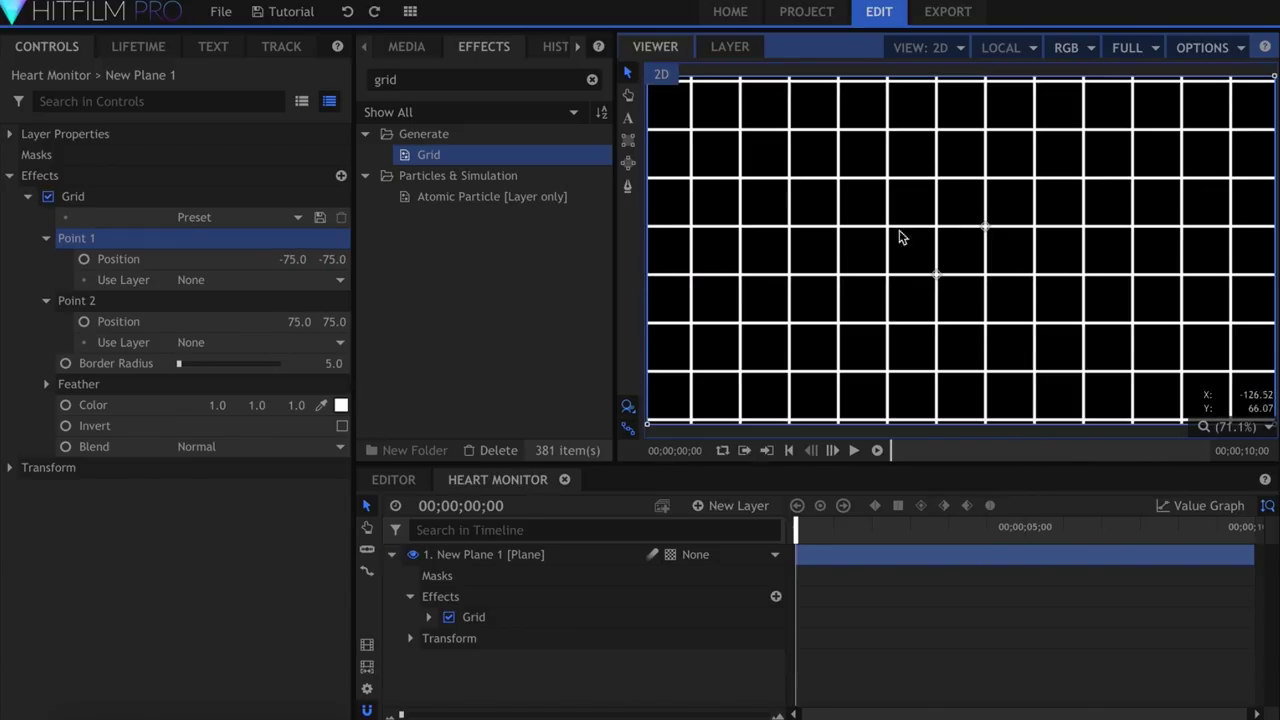
Set Grid Point 1 to 0,0 and Point 2 to 150,150.
{"action": "left_click", "coordinate": [200, 259]}
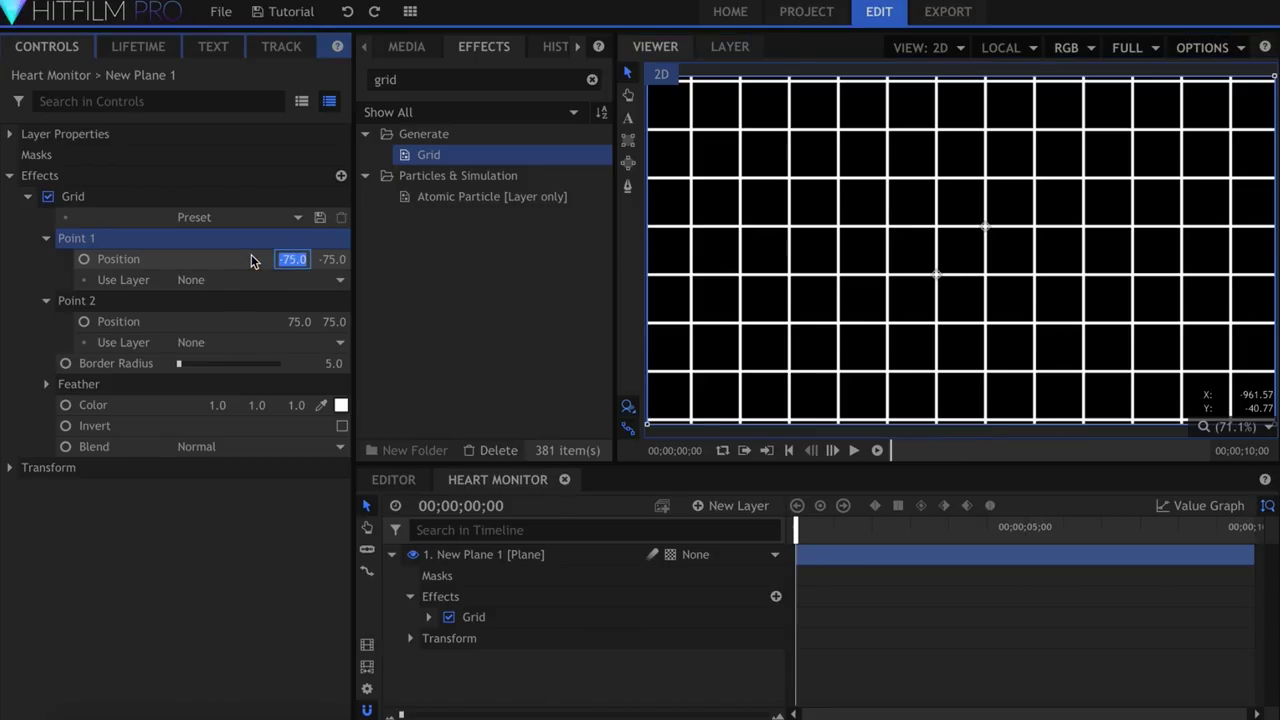
{"action": "type", "text": "0"}
{"action": "key", "text": "Tab"}
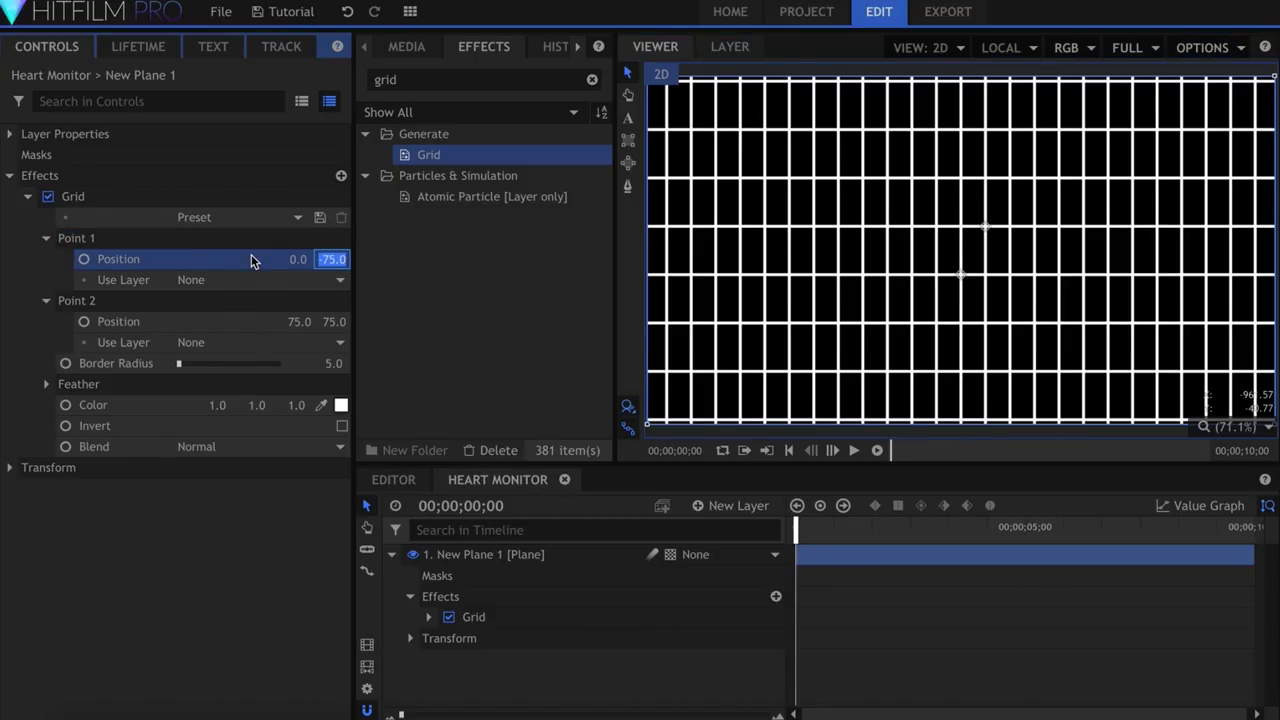
{"action": "type", "text": "0"}
{"action": "key", "text": "Return"}
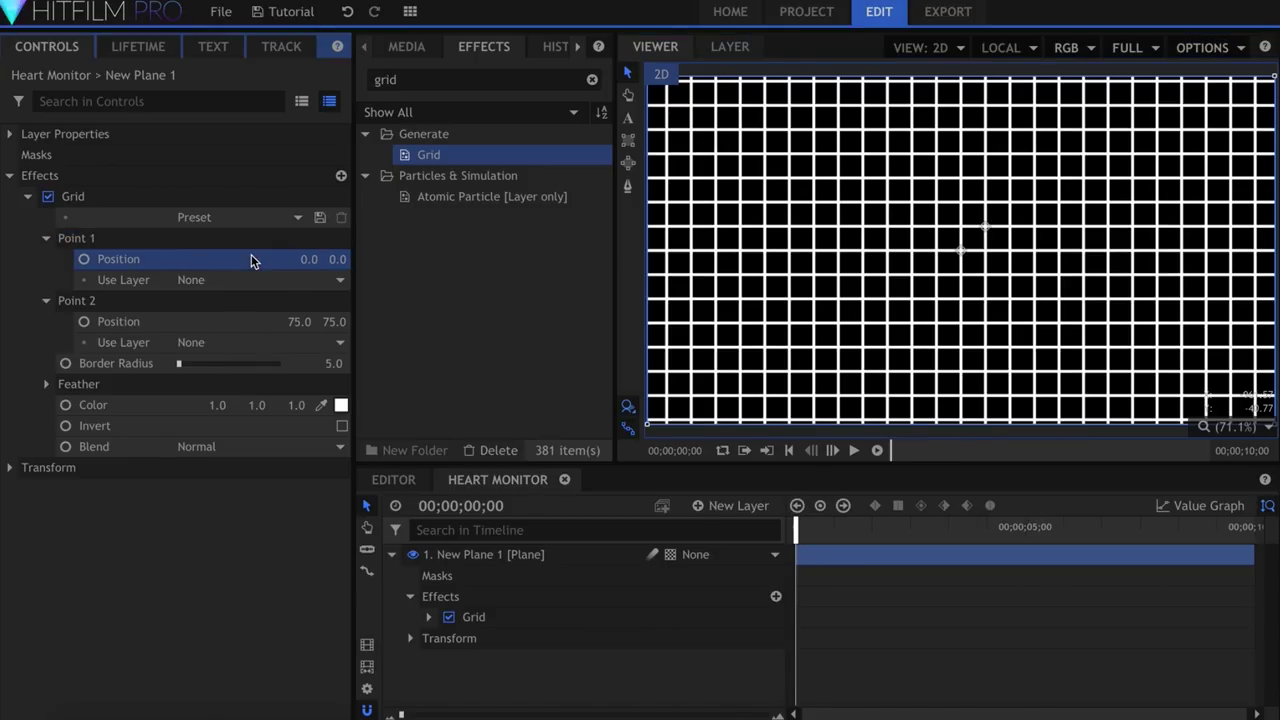
{"action": "left_click", "coordinate": [292, 320]}
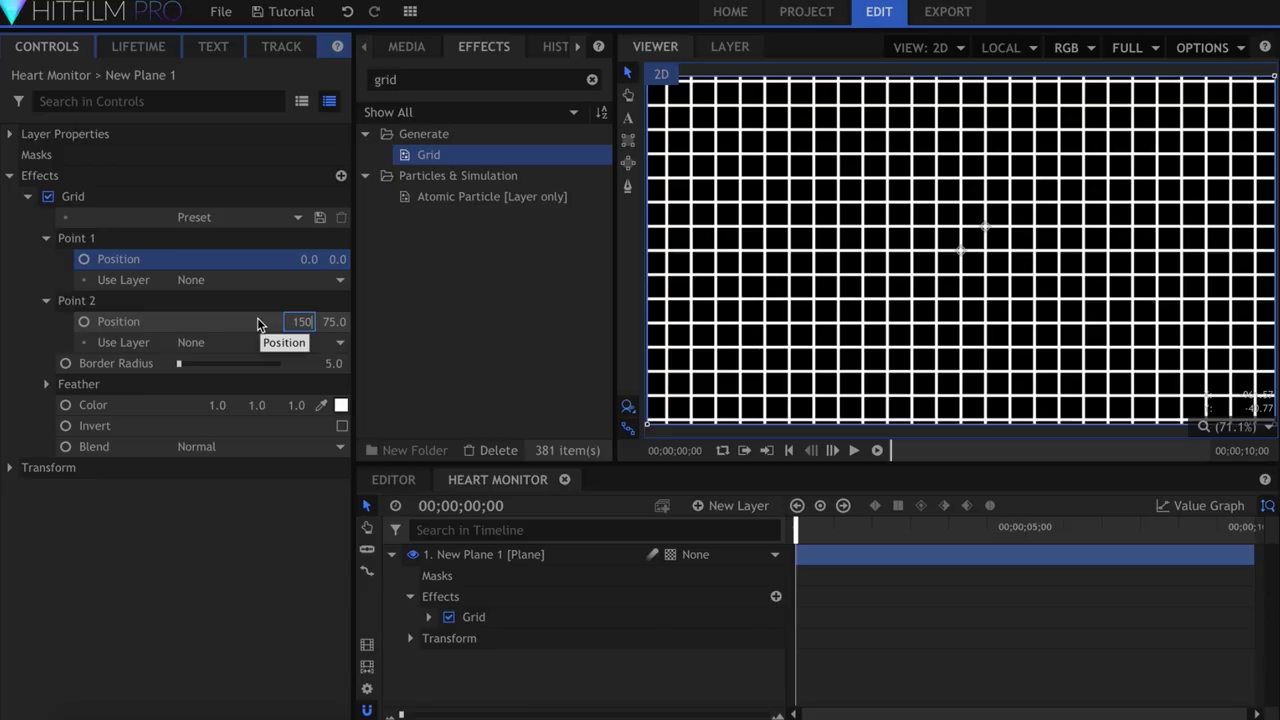
{"action": "type", "text": "150"}
{"action": "key", "text": "Tab"}
{"action": "type", "text": "150"}
{"action": "key", "text": "Return"}
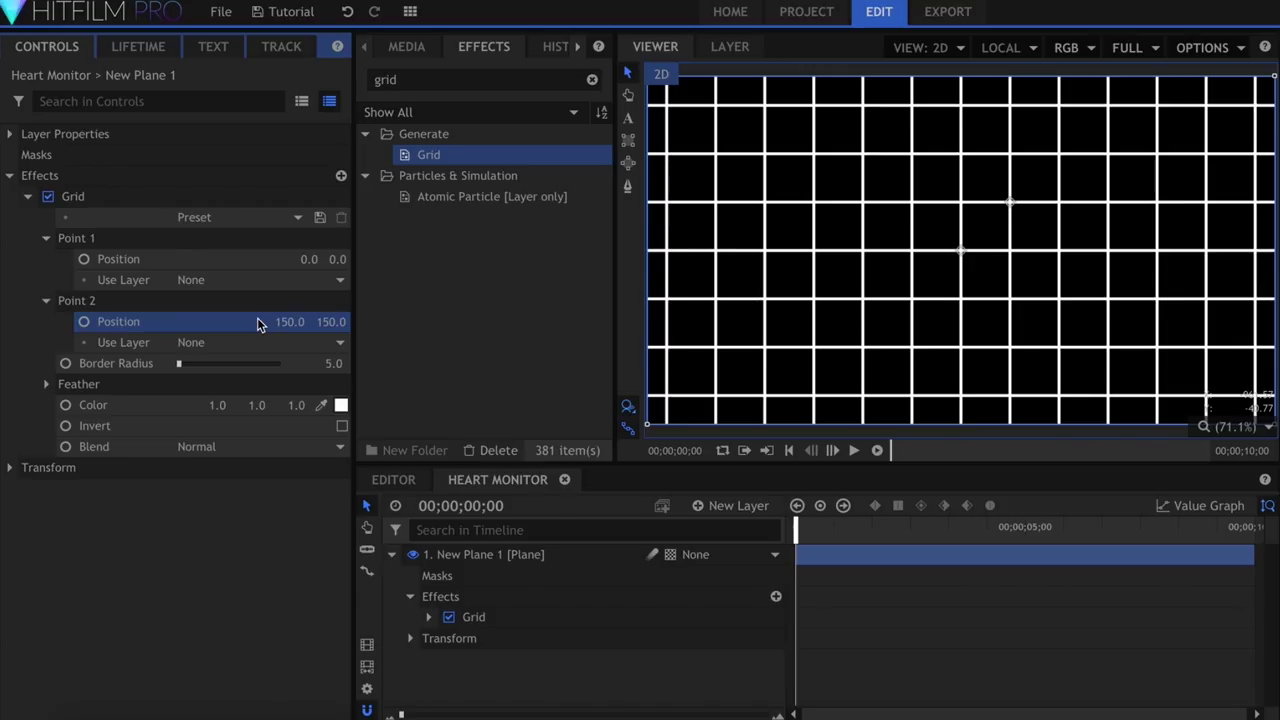
Set the grid's border radius to 1.5 and feather to 5.0 on both axes.
{"action": "left_click", "coordinate": [334, 363]}
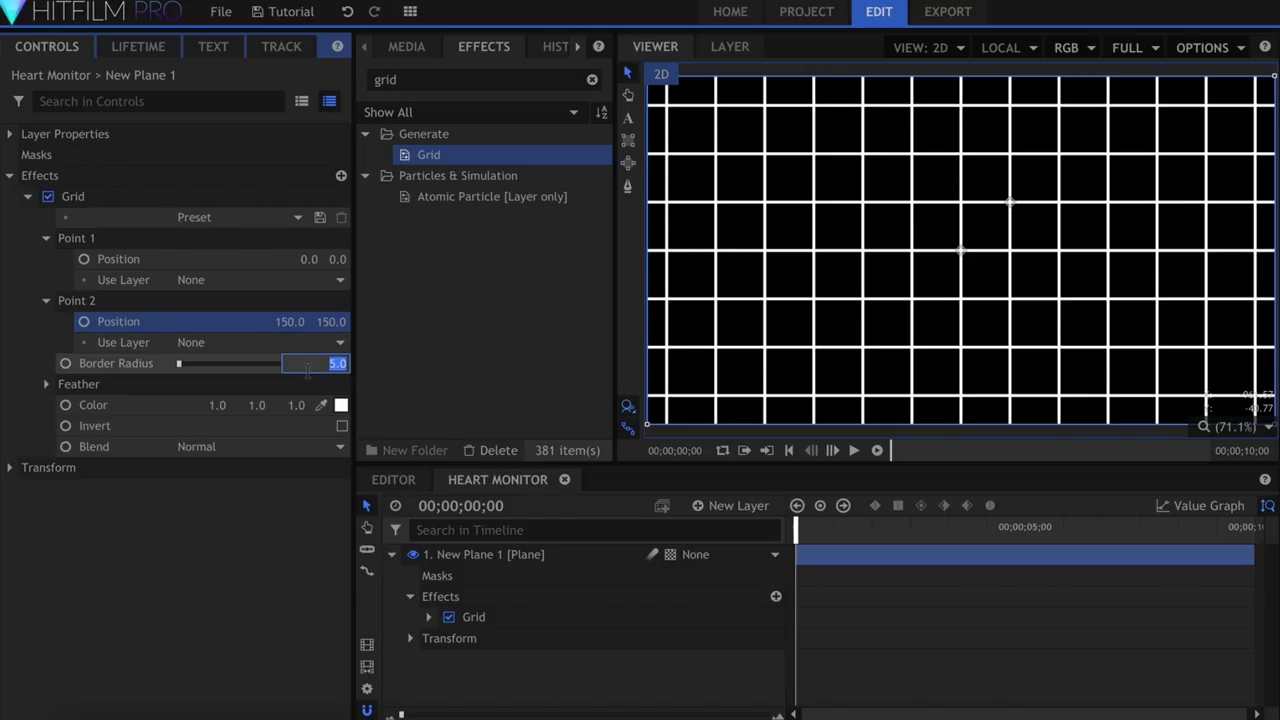
{"action": "key", "text": "Return"}
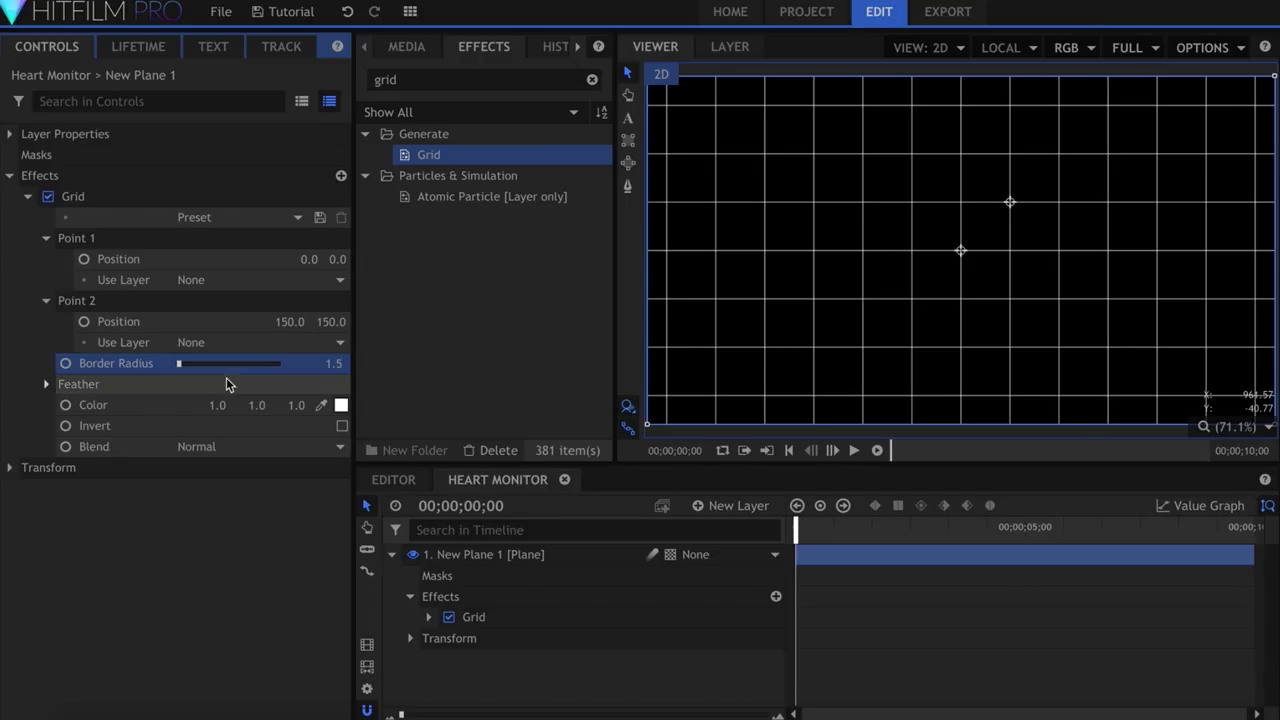
{"action": "left_click", "coordinate": [46, 384]}
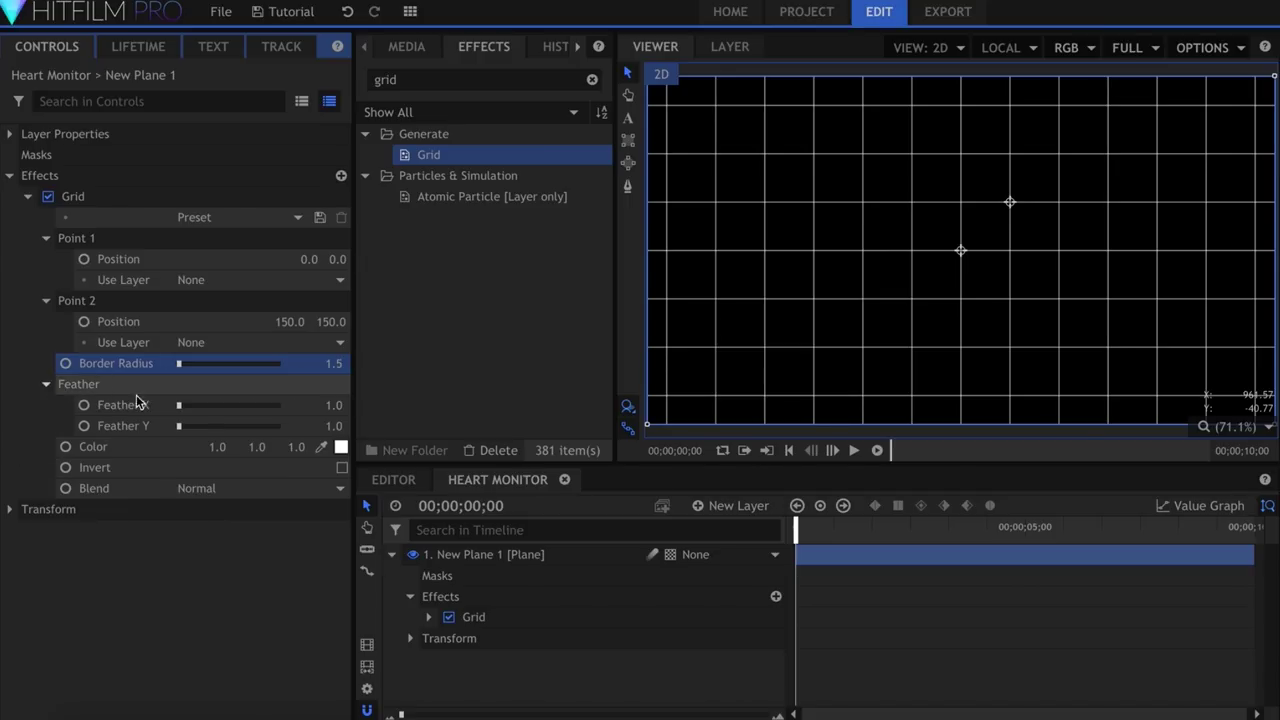
{"action": "left_click", "coordinate": [312, 405]}
{"action": "key", "text": "Return"}
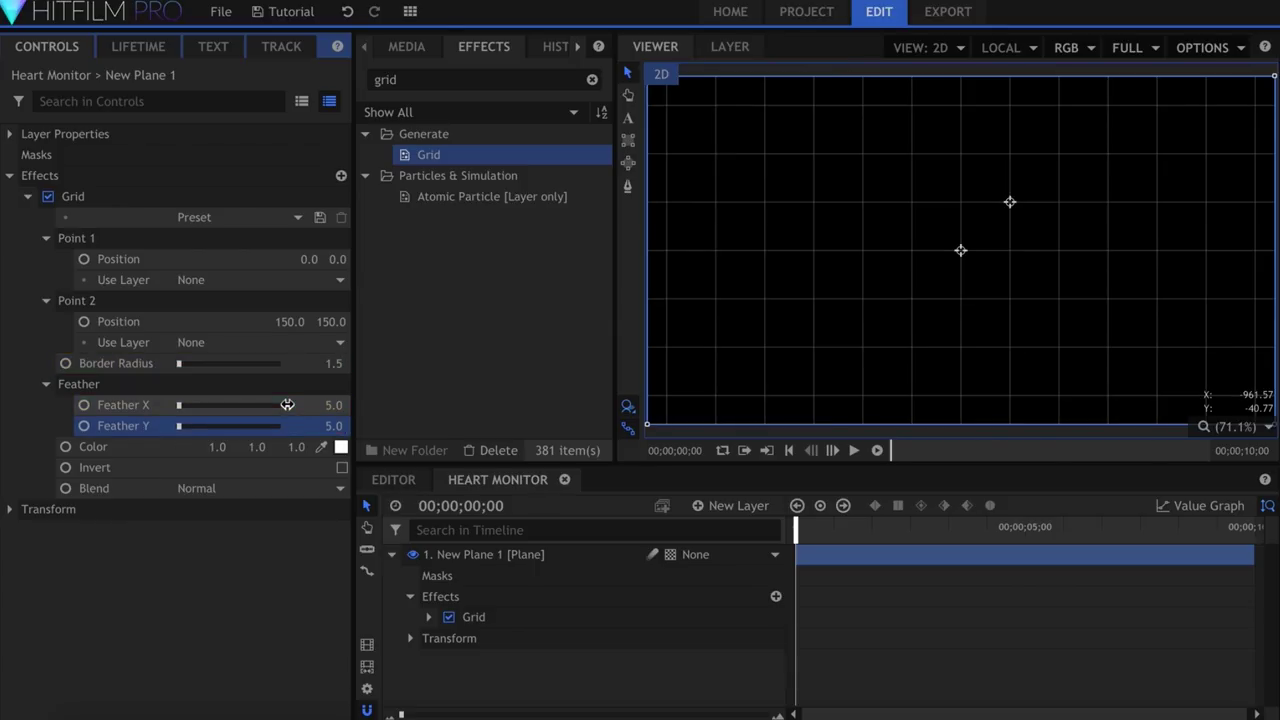
{"action": "double_click", "coordinate": [467, 80]}
Apply a Glow effect below the Grid and set its blend mode to Add.
{"action": "type", "text": "glow"}
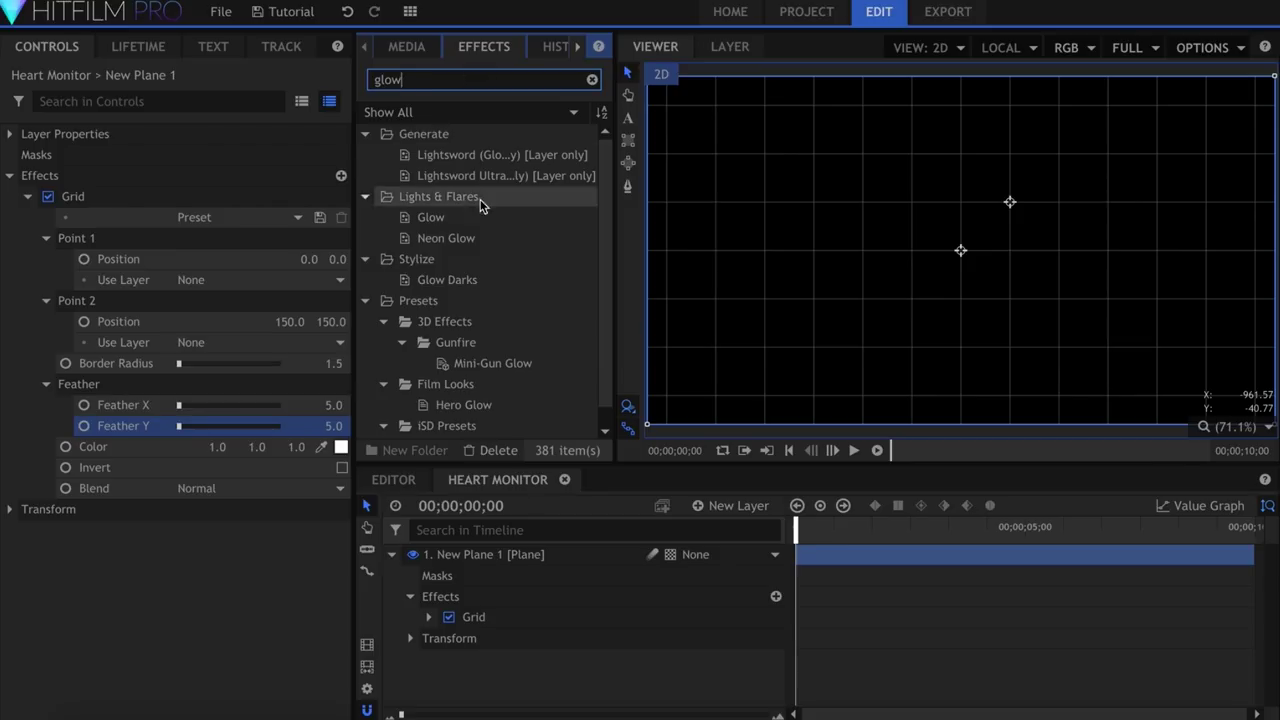
{"action": "left_click_drag", "start_coordinate": [484, 217], "coordinate": [258, 442]}
{"action": "left_click", "coordinate": [28, 196]}
{"action": "left_click", "coordinate": [28, 217]}
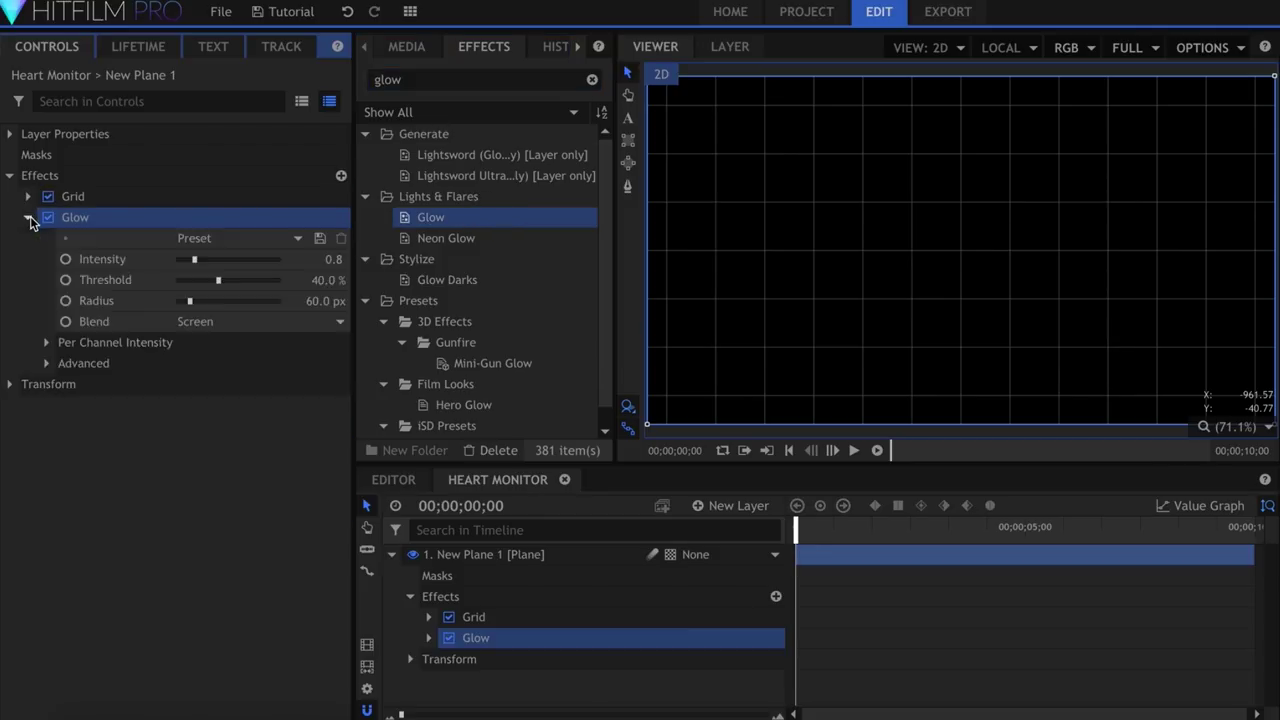
{"action": "left_click", "coordinate": [248, 323]}
{"action": "left_click", "coordinate": [241, 358]}
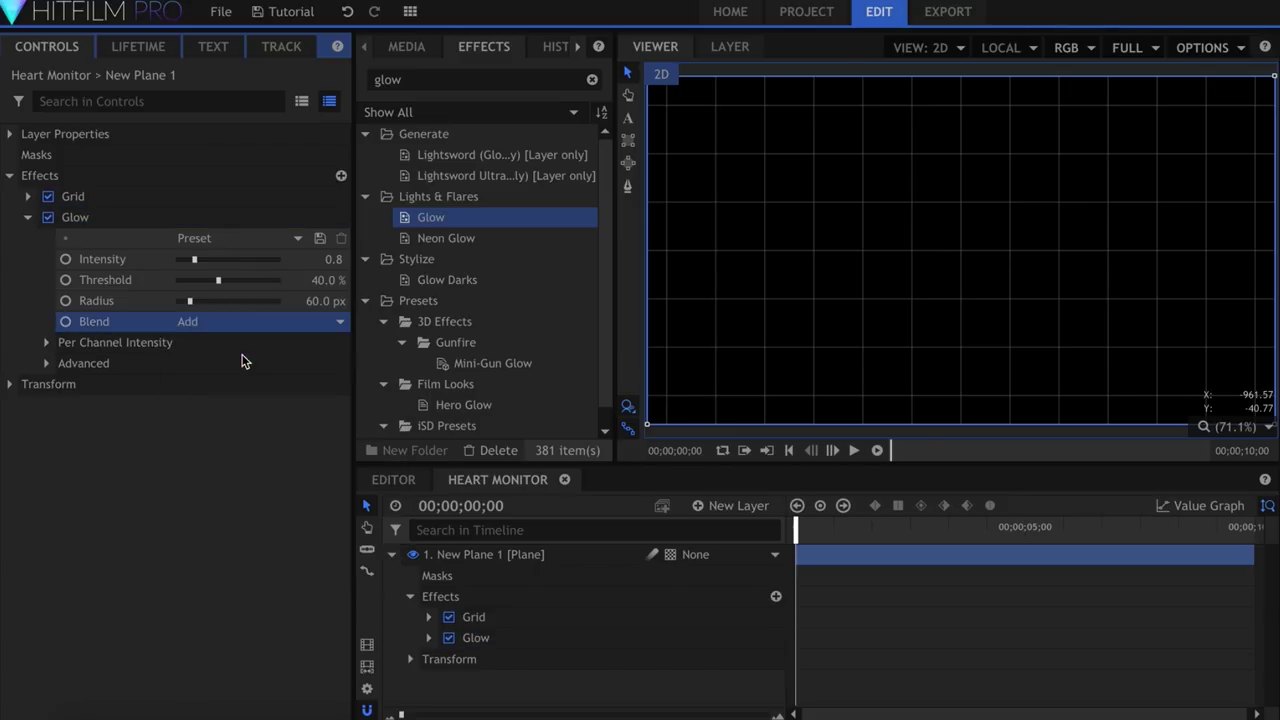
Tune the Glow: threshold 0%, green 2.00, red 0.28, blue 0.18, radius 49.7 px, intensity 0.7.
{"action": "left_click_drag", "start_coordinate": [200, 280], "coordinate": [183, 303]}
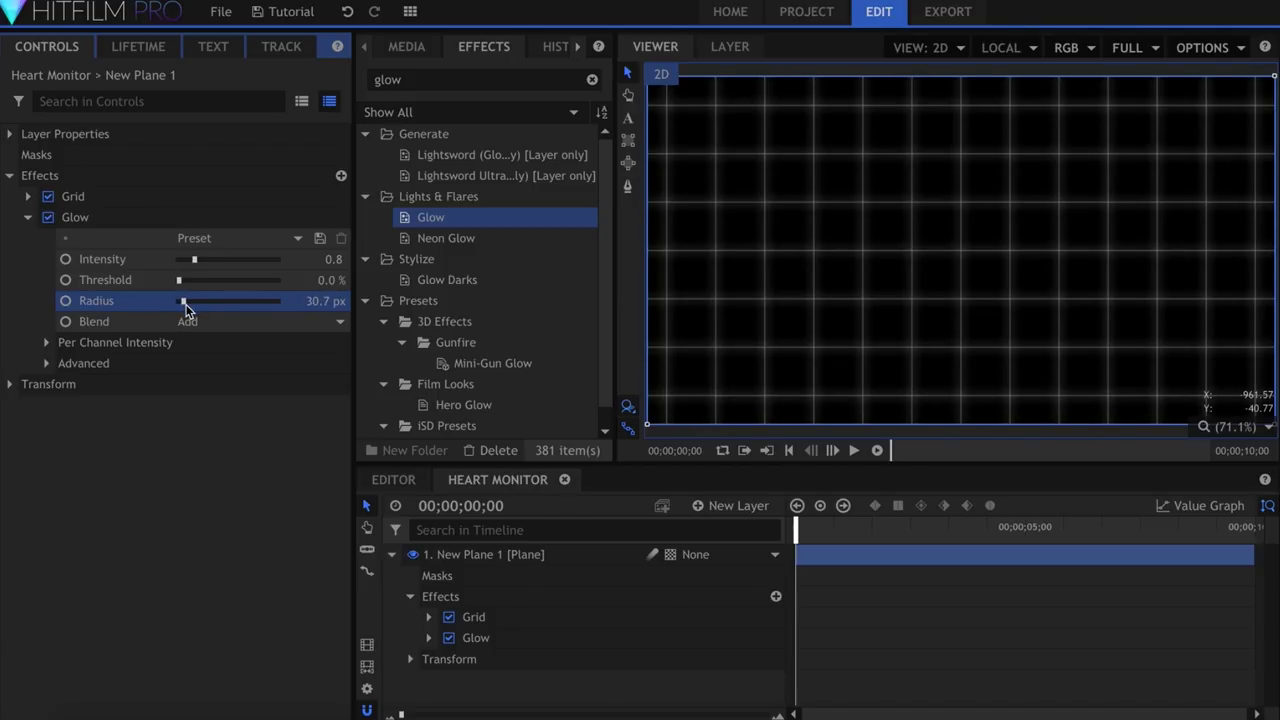
{"action": "left_click", "coordinate": [44, 343]}
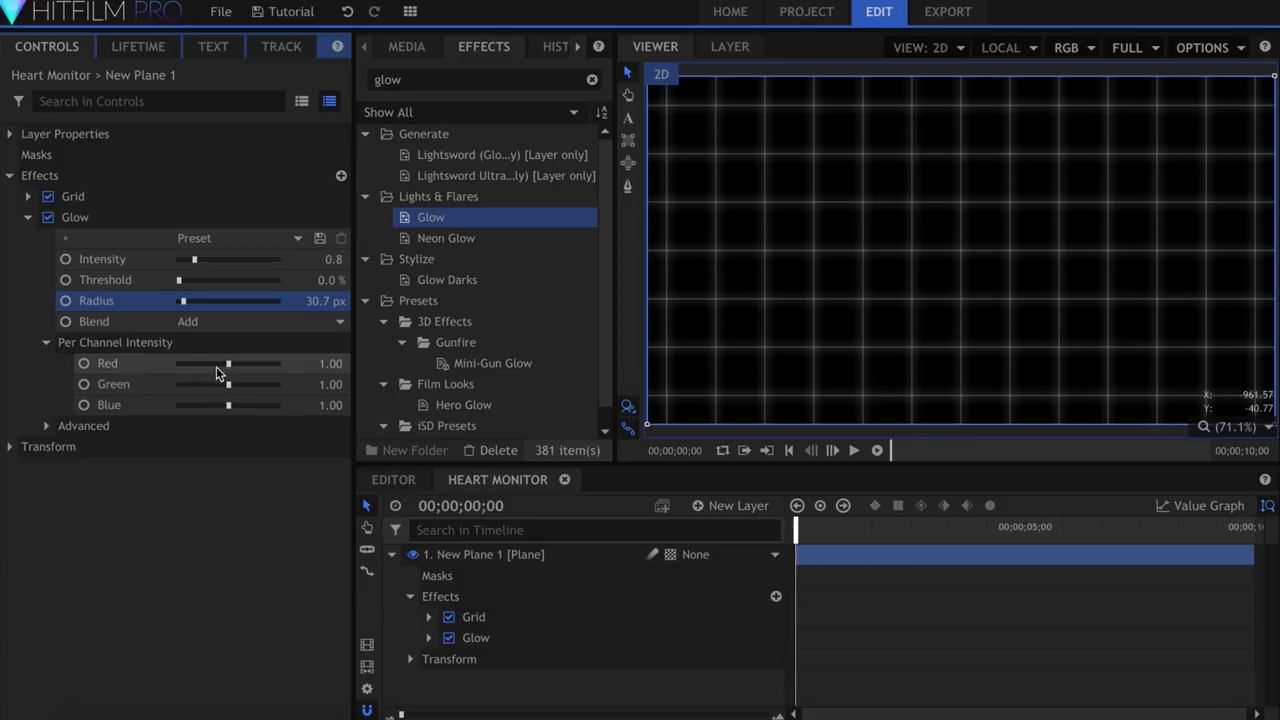
{"action": "left_click_drag", "start_coordinate": [237, 389], "coordinate": [289, 384]}
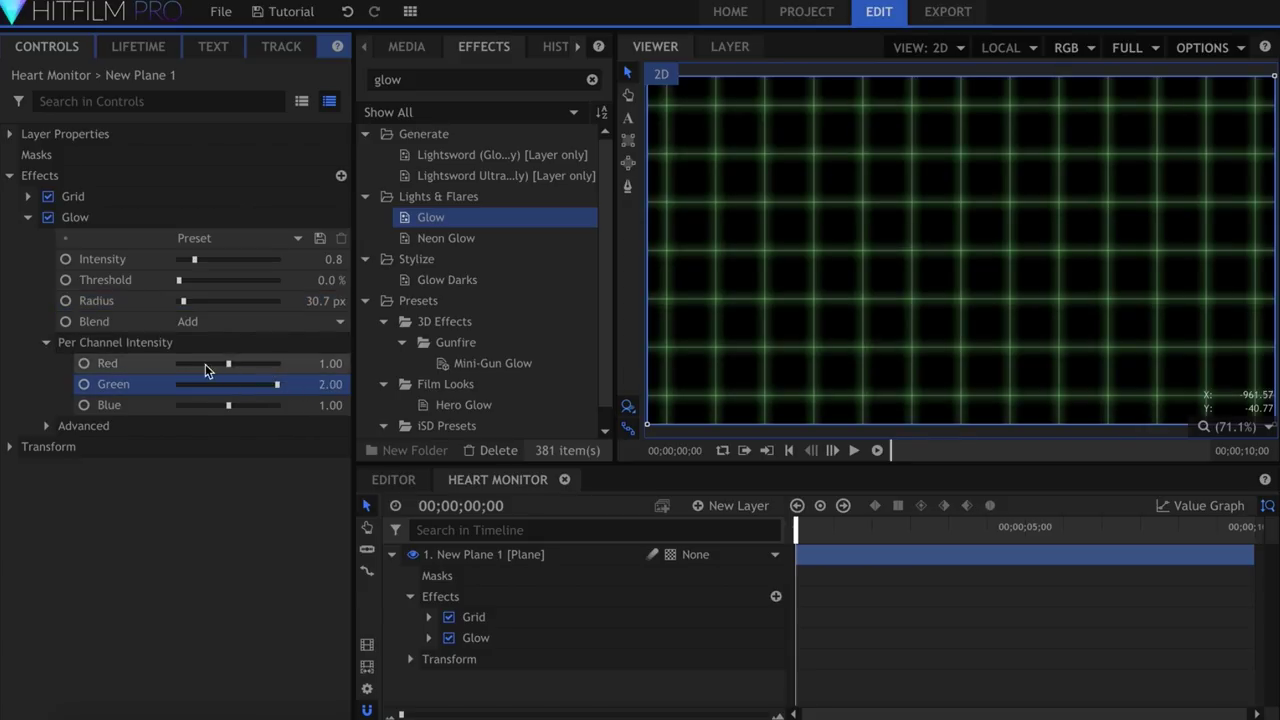
{"action": "left_click_drag", "start_coordinate": [205, 364], "coordinate": [187, 405]}
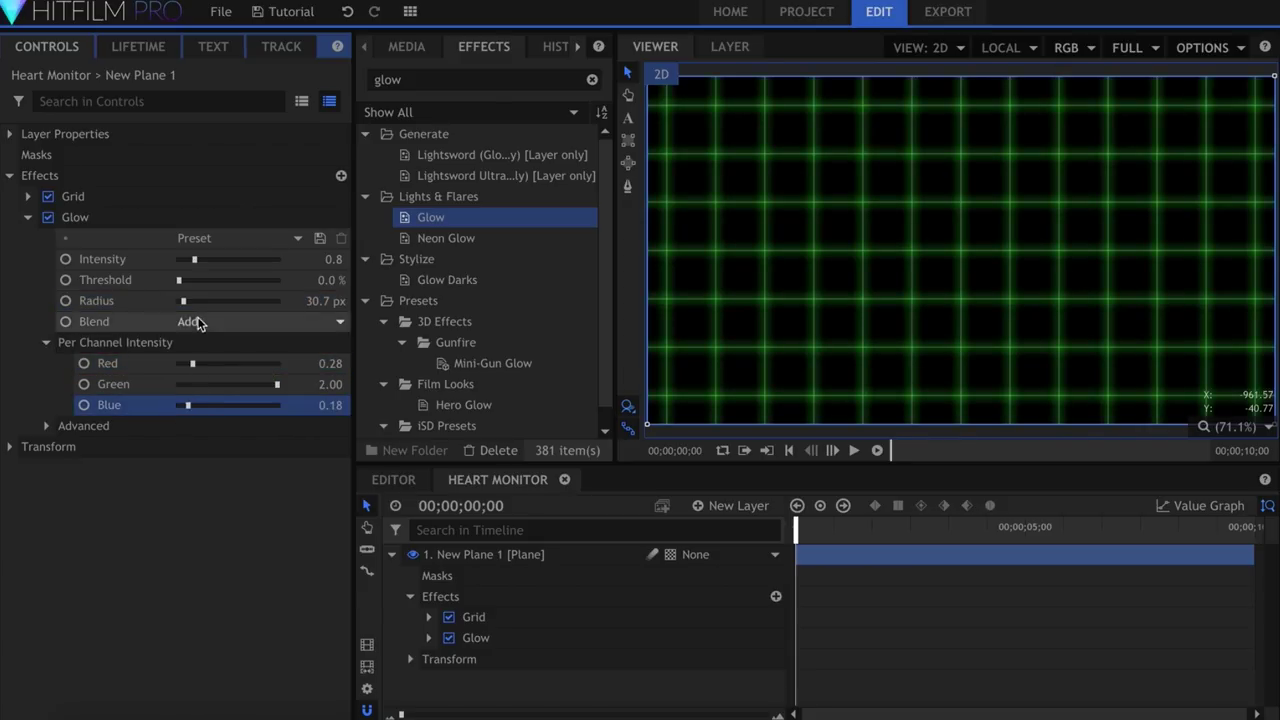
{"action": "left_click_drag", "start_coordinate": [238, 302], "coordinate": [245, 302]}
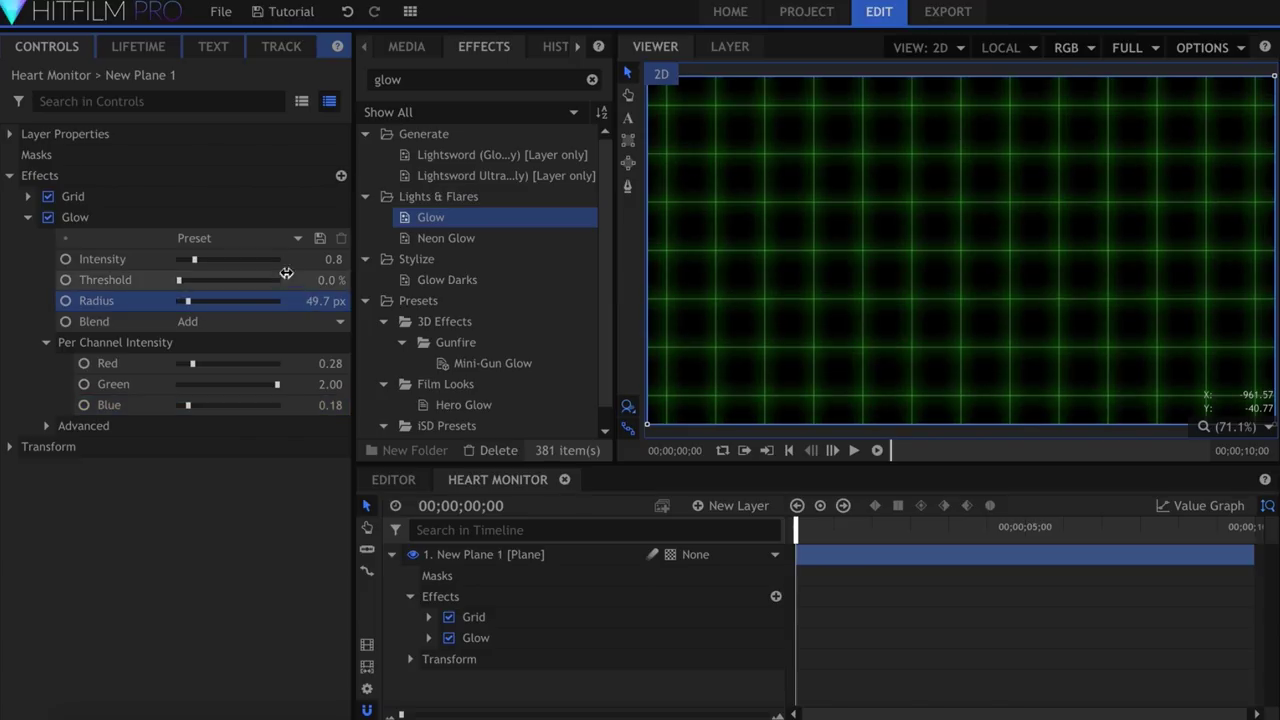
{"action": "left_click_drag", "start_coordinate": [235, 259], "coordinate": [230, 259]}
Duplicate the Glow and give the copy intensity 0.1 and radius about 148.7 px.
{"action": "left_click", "coordinate": [75, 218]}
{"action": "key", "text": "ctrl+d"}
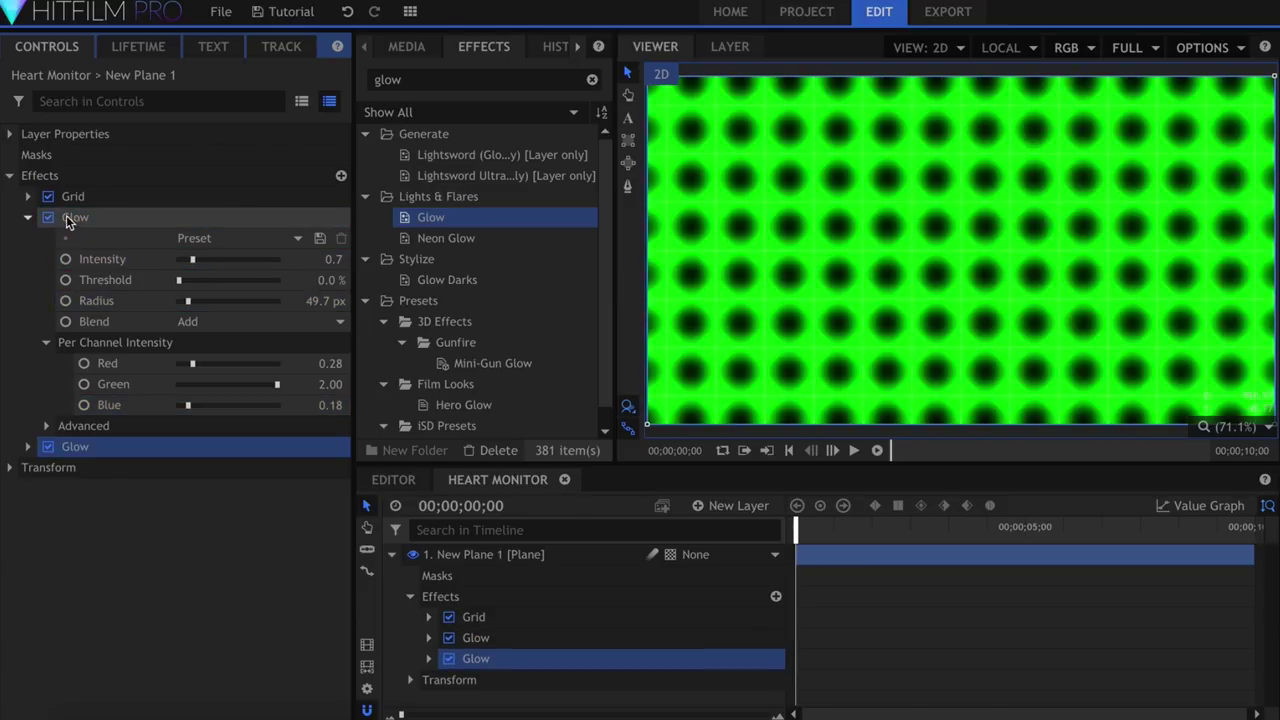
{"action": "left_click", "coordinate": [28, 217]}
{"action": "left_click", "coordinate": [28, 238]}
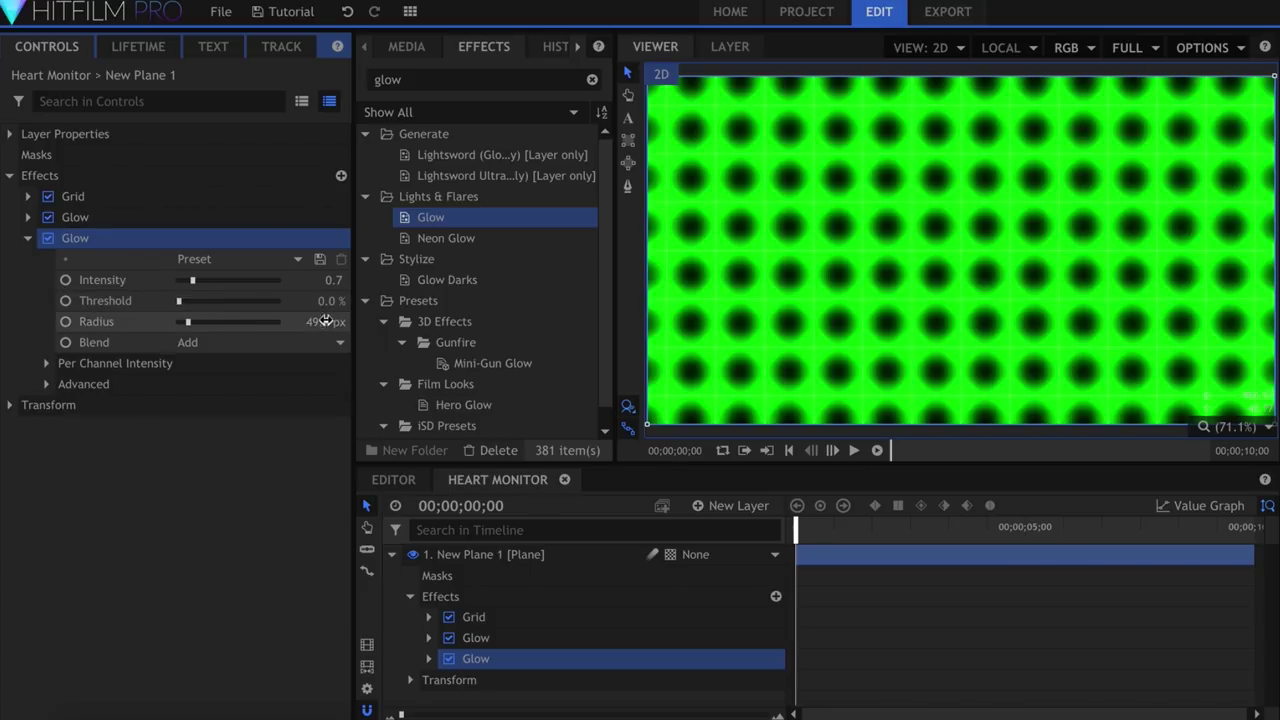
{"action": "left_click_drag", "start_coordinate": [325, 321], "coordinate": [395, 321]}
{"action": "left_click_drag", "start_coordinate": [326, 280], "coordinate": [295, 280]}
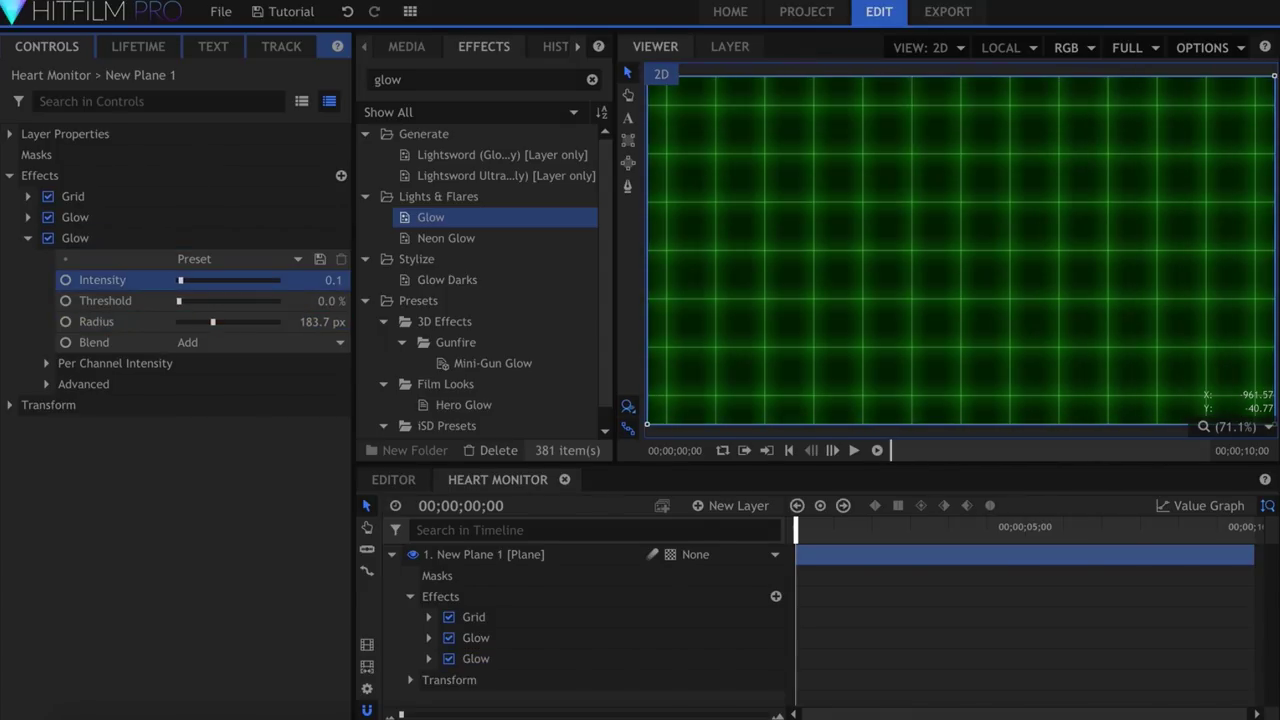
{"action": "left_click_drag", "start_coordinate": [325, 321], "coordinate": [315, 321]}
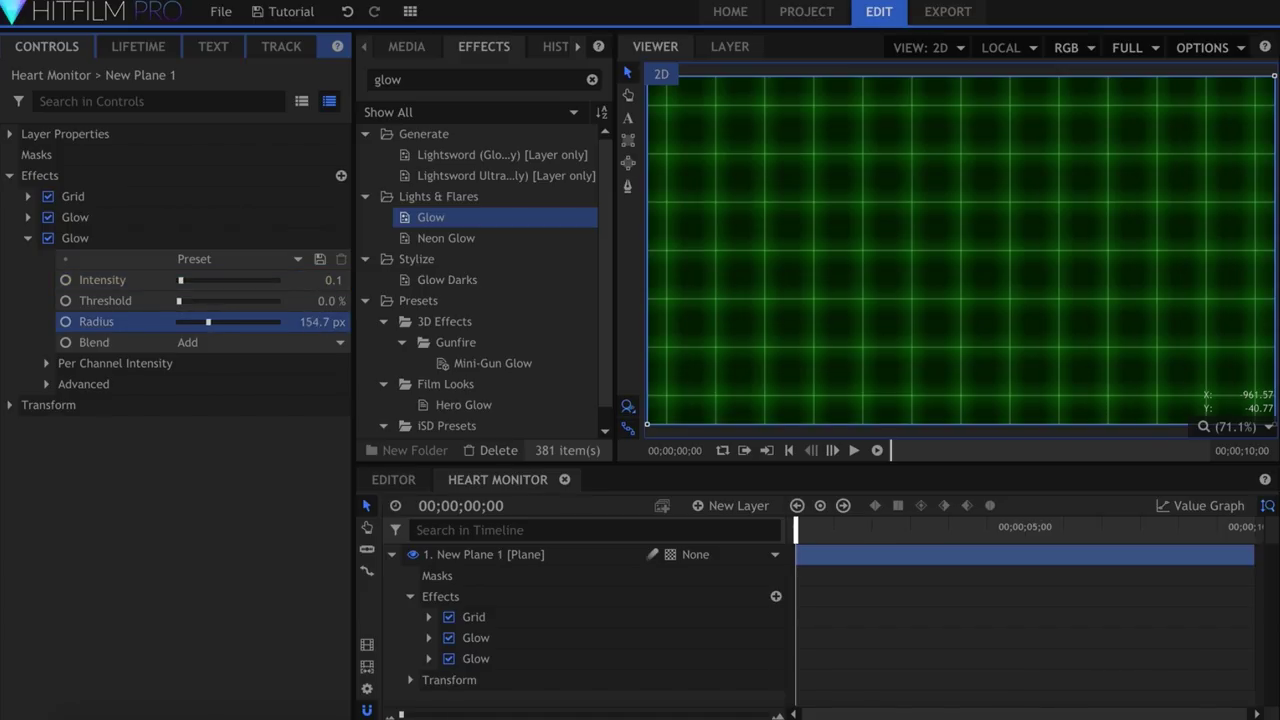
{"action": "left_click", "coordinate": [303, 487]}
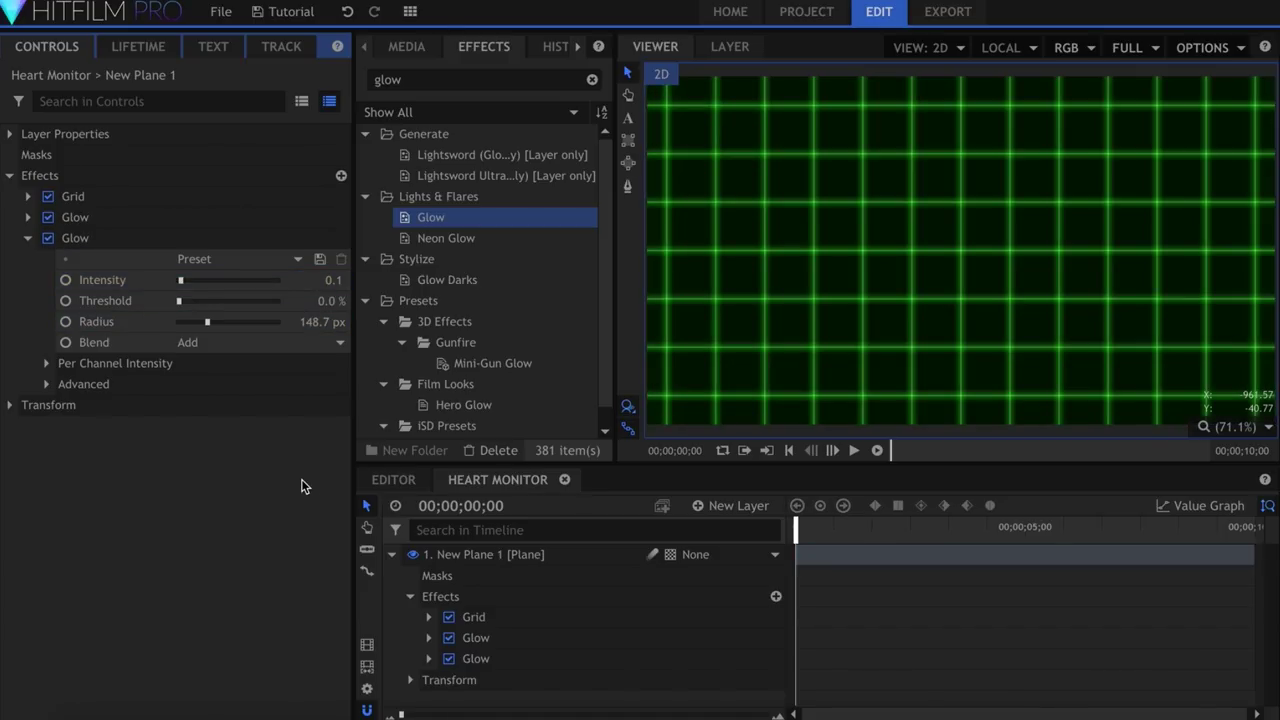
Add New Plane 1 from Media as a top layer blended in Add mode.
{"action": "left_click", "coordinate": [406, 46]}
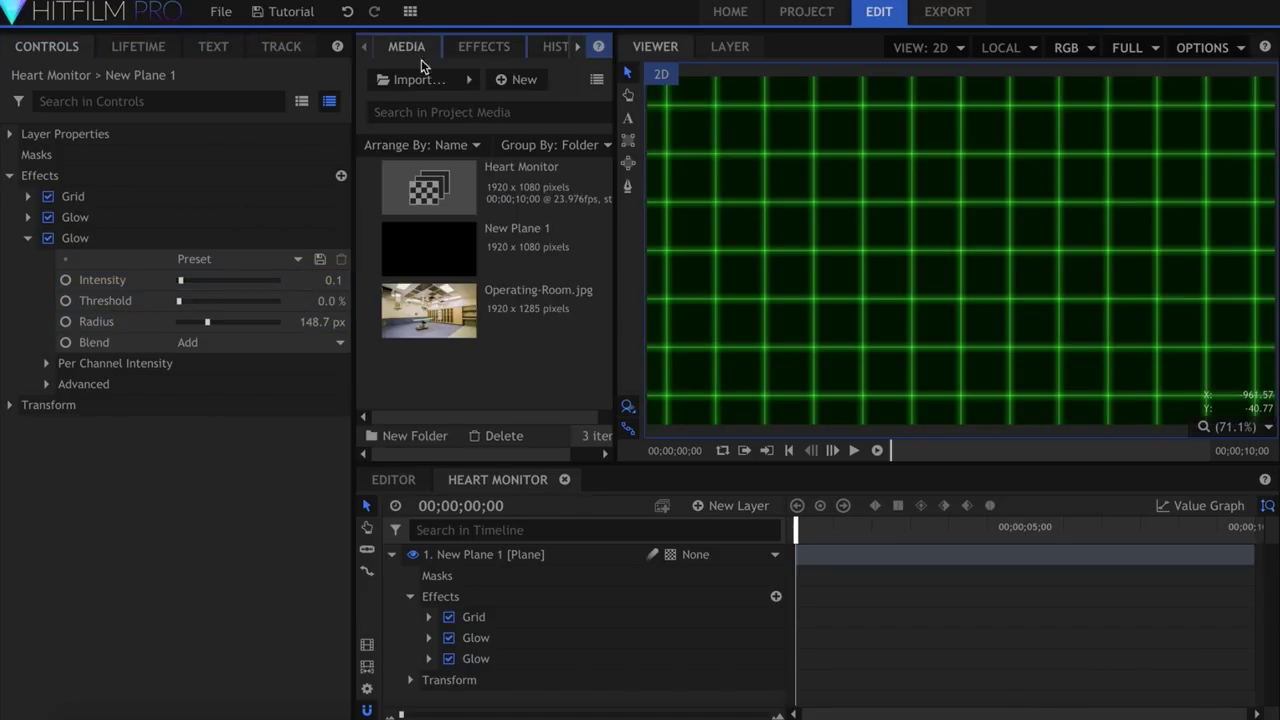
{"action": "left_click", "coordinate": [496, 250]}
{"action": "left_click", "coordinate": [534, 437]}
{"action": "left_click_drag", "start_coordinate": [534, 440], "coordinate": [547, 554]}
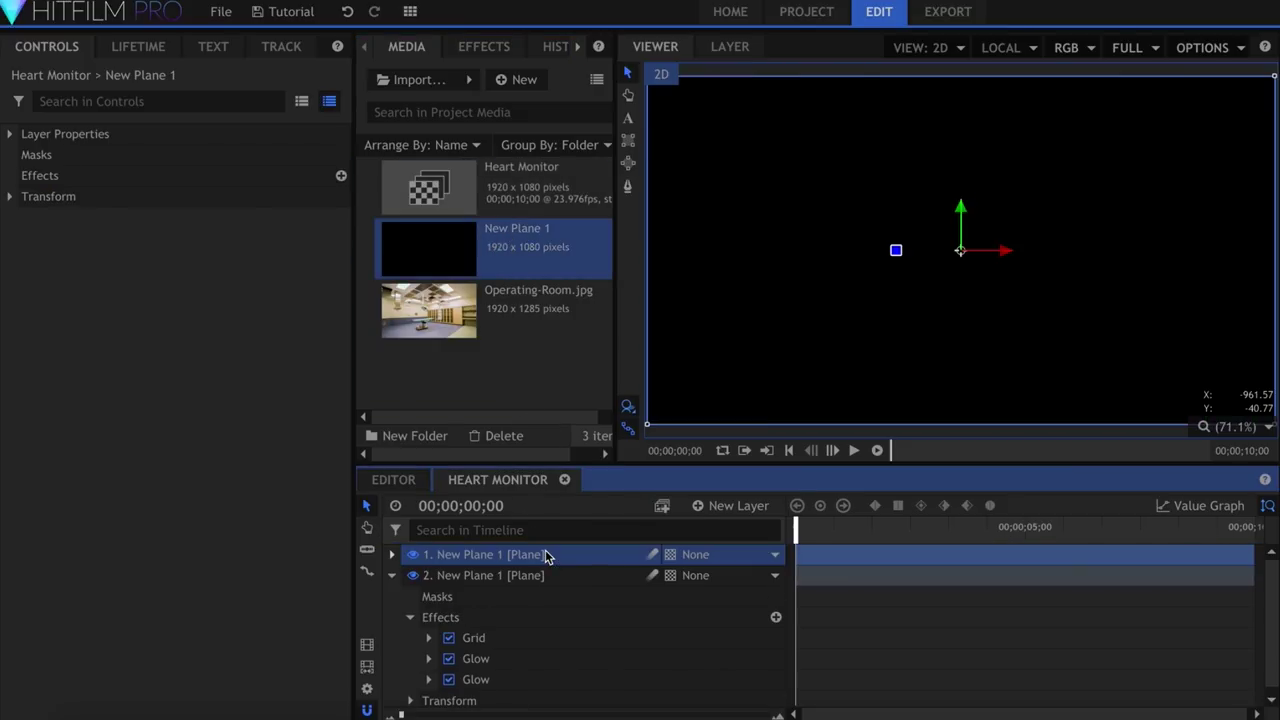
{"action": "right_click", "coordinate": [547, 555]}
{"action": "mouse_move", "coordinate": [602, 160]}
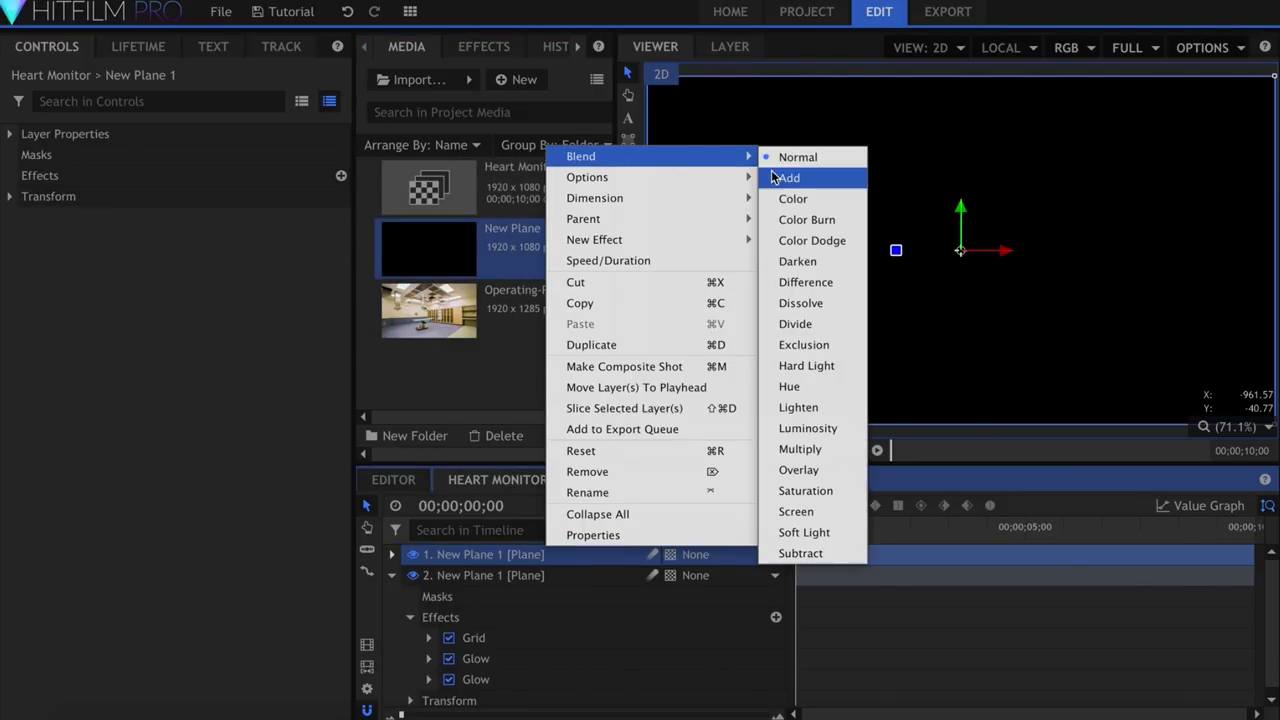
{"action": "left_click", "coordinate": [775, 177]}
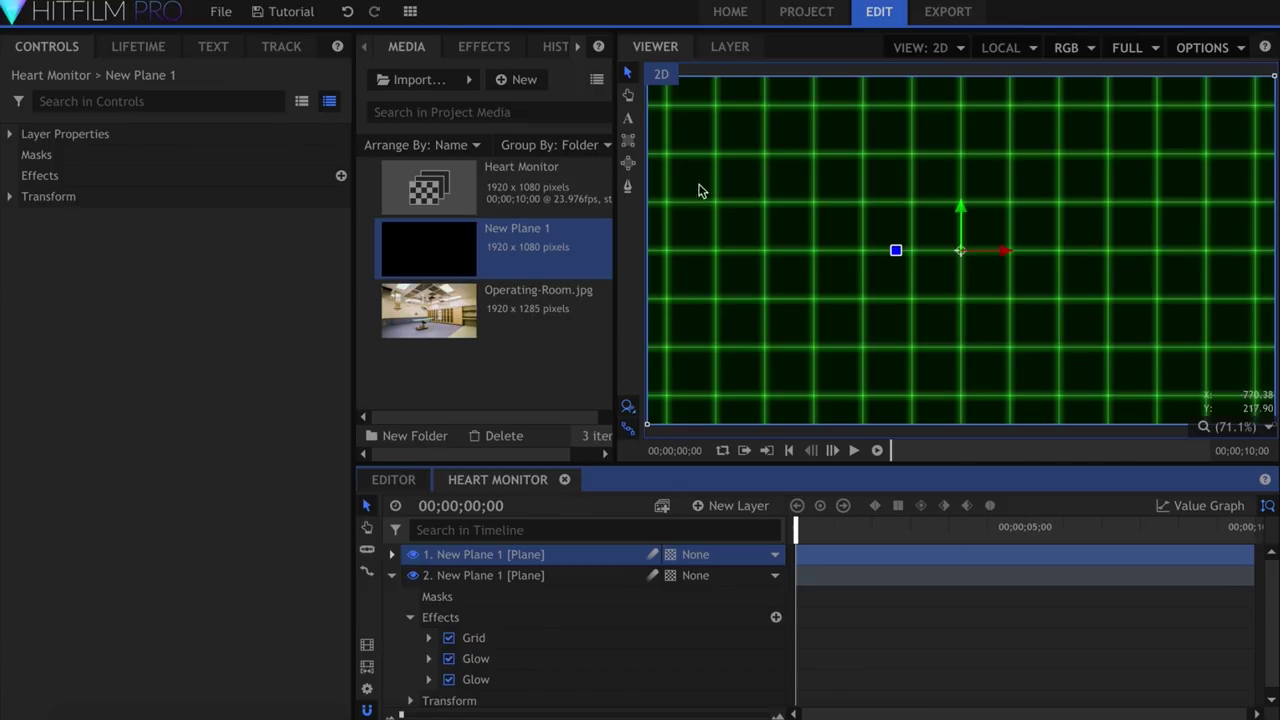
Draw a heartbeat-shaped mask path with two tall peaks and dips across the frame.
{"action": "left_click", "coordinate": [629, 188]}
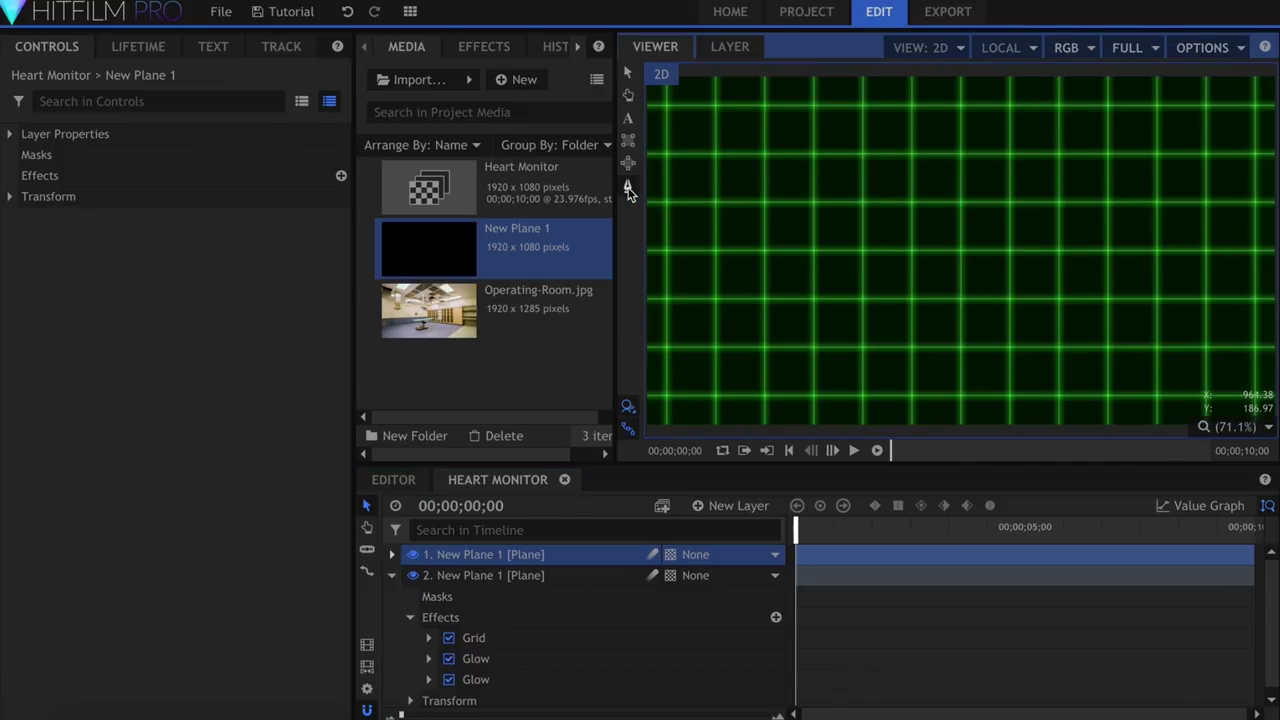
{"action": "left_click", "coordinate": [649, 253]}
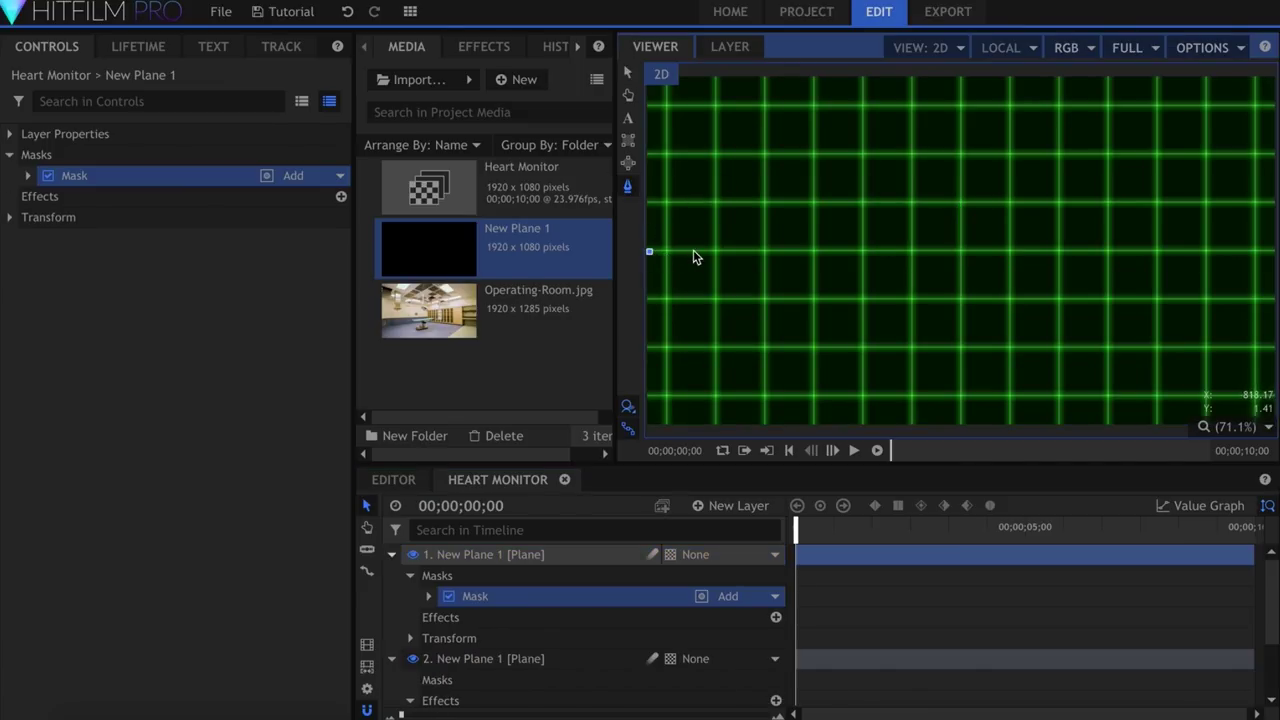
{"action": "left_click", "coordinate": [695, 251]}
{"action": "left_click", "coordinate": [715, 251]}
{"action": "left_click", "coordinate": [757, 121]}
{"action": "left_click", "coordinate": [786, 312]}
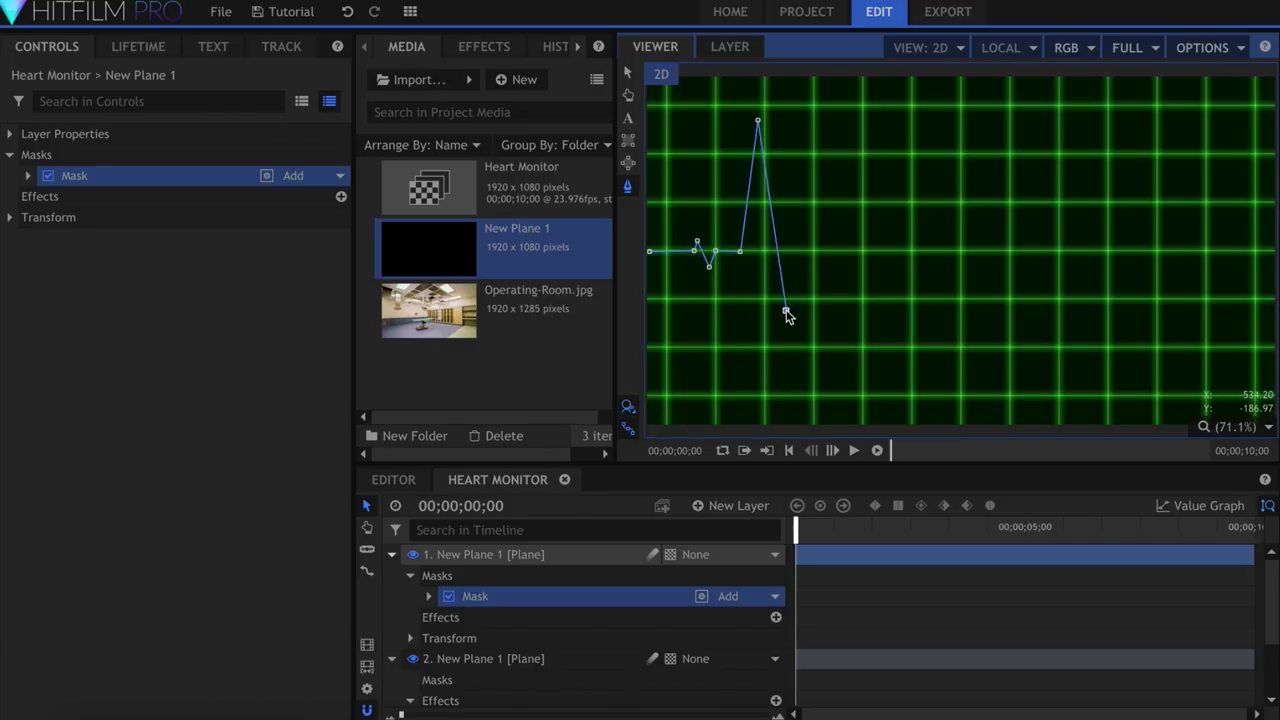
{"action": "left_click", "coordinate": [800, 251]}
{"action": "left_click", "coordinate": [914, 236]}
{"action": "left_click", "coordinate": [921, 267]}
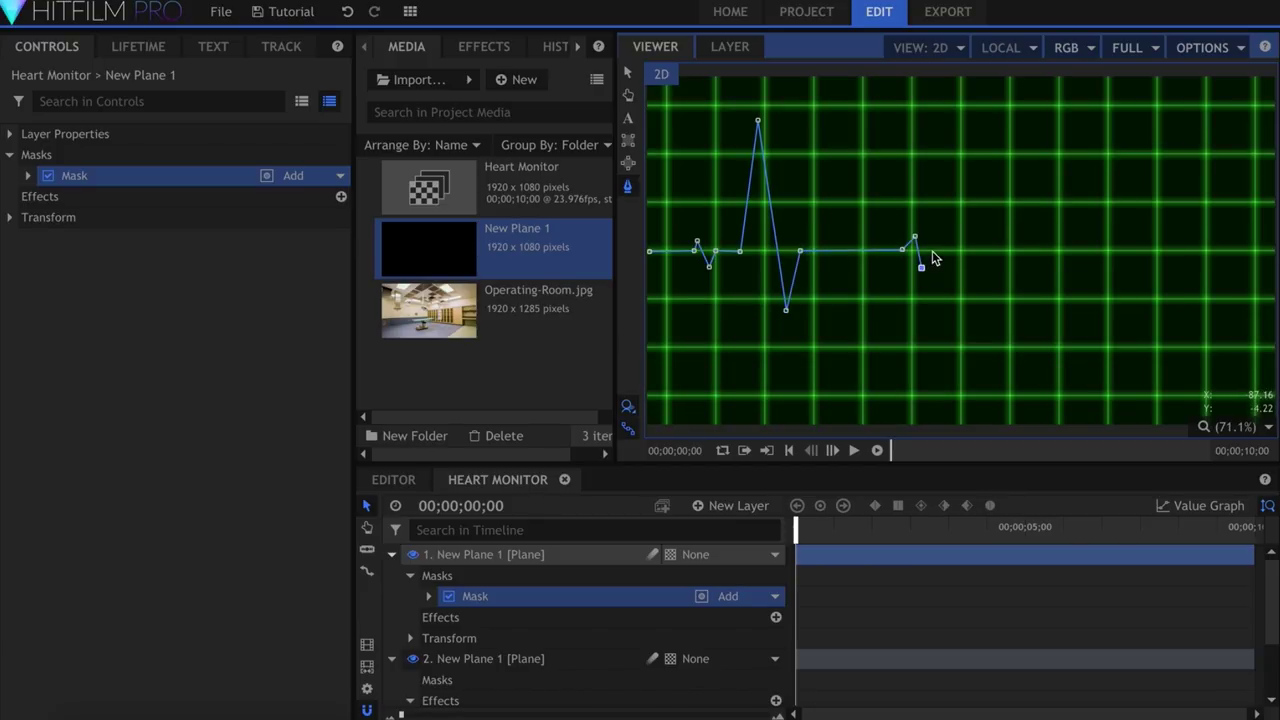
{"action": "left_click", "coordinate": [1031, 251]}
{"action": "left_click", "coordinate": [1047, 125]}
{"action": "left_click", "coordinate": [1081, 310]}
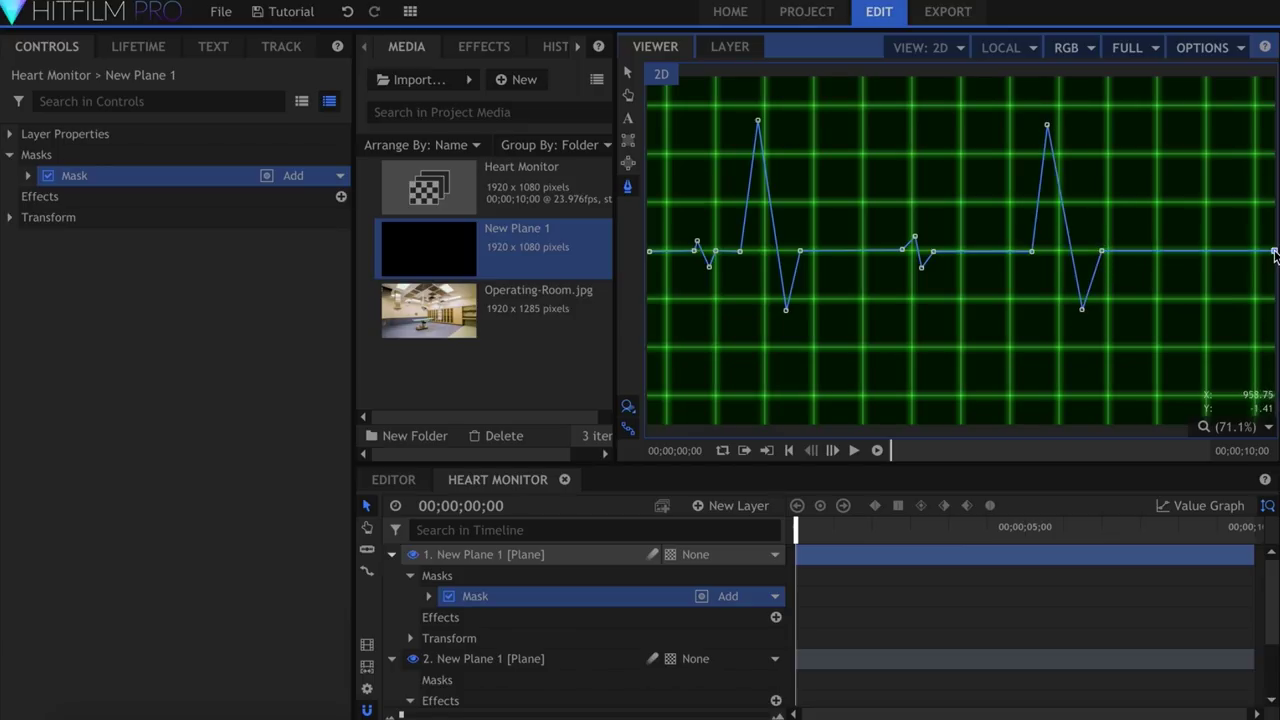
{"action": "key", "text": "v"}
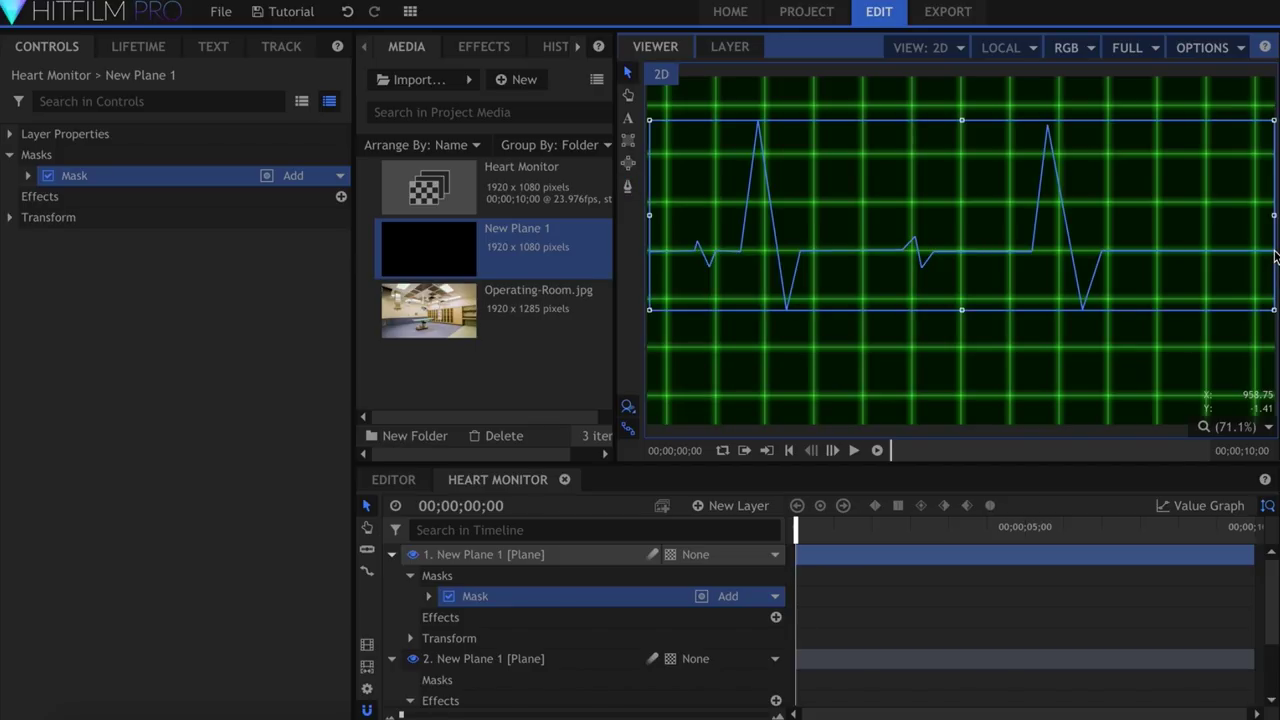
Apply the Neon Path effect to the top plane and expand its settings.
{"action": "left_click", "coordinate": [484, 47]}
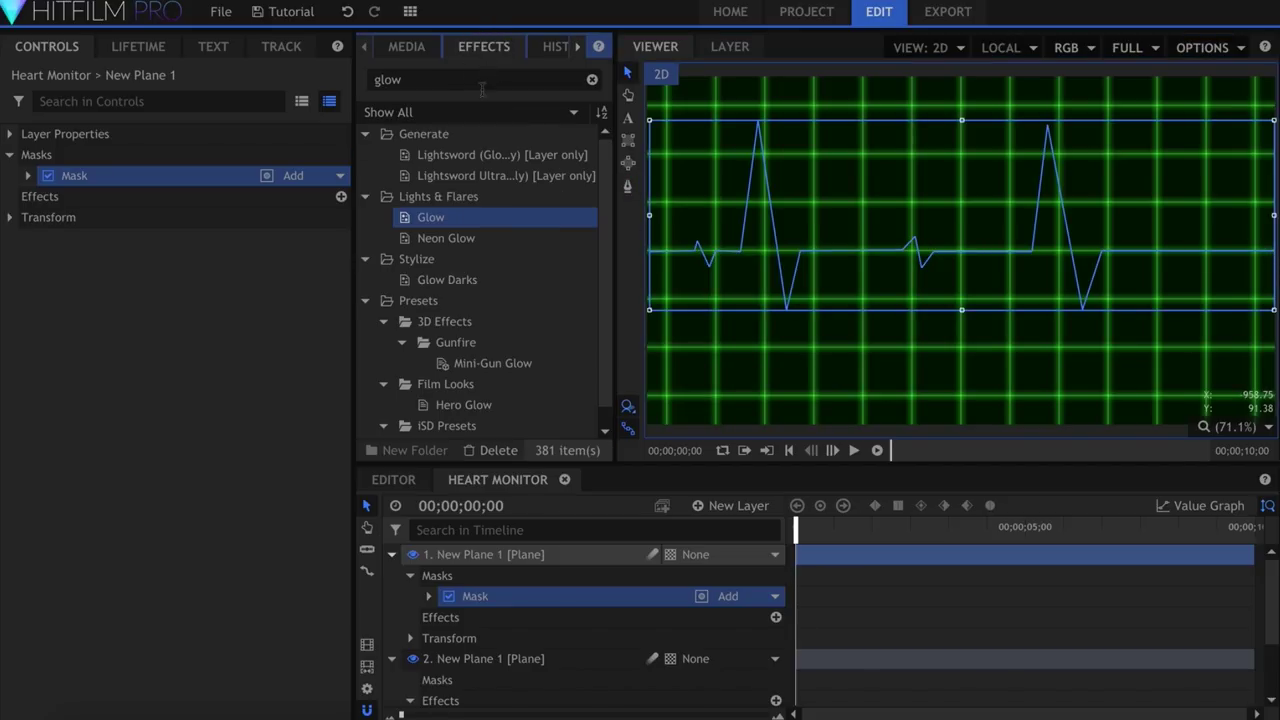
{"action": "left_click", "coordinate": [482, 82]}
{"action": "type", "text": "neon path"}
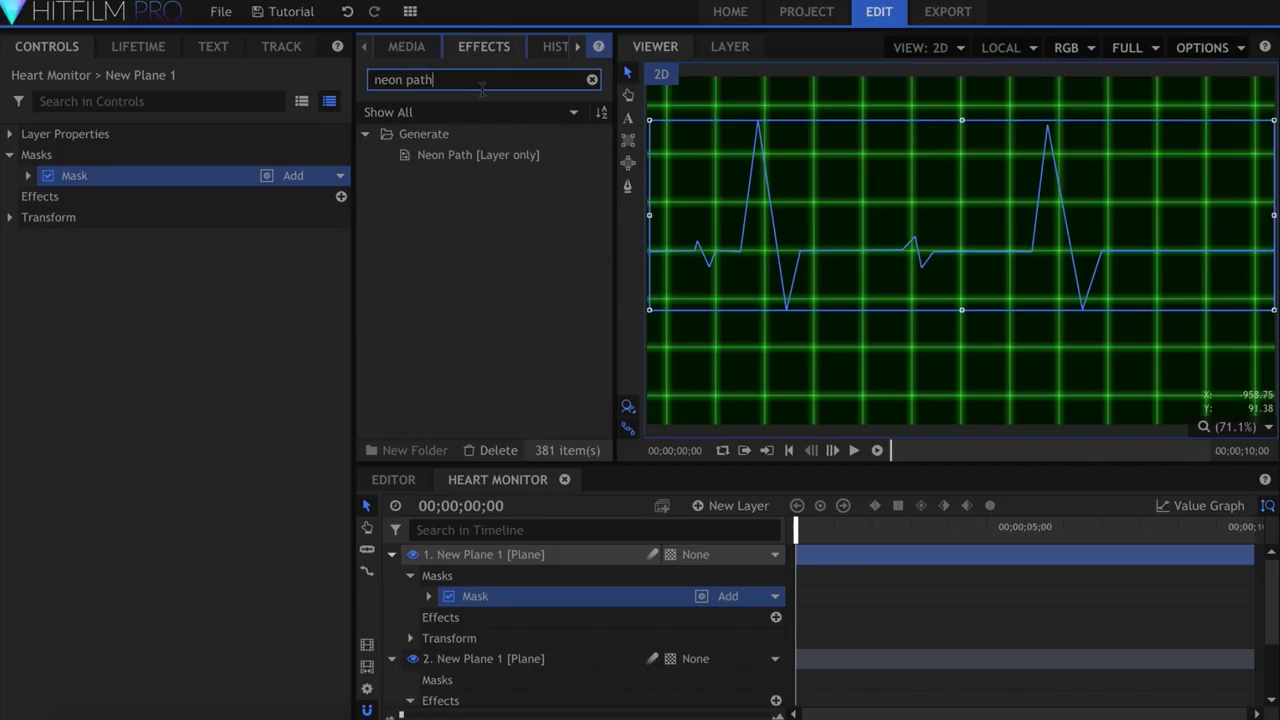
{"action": "left_click_drag", "start_coordinate": [488, 158], "coordinate": [52, 199]}
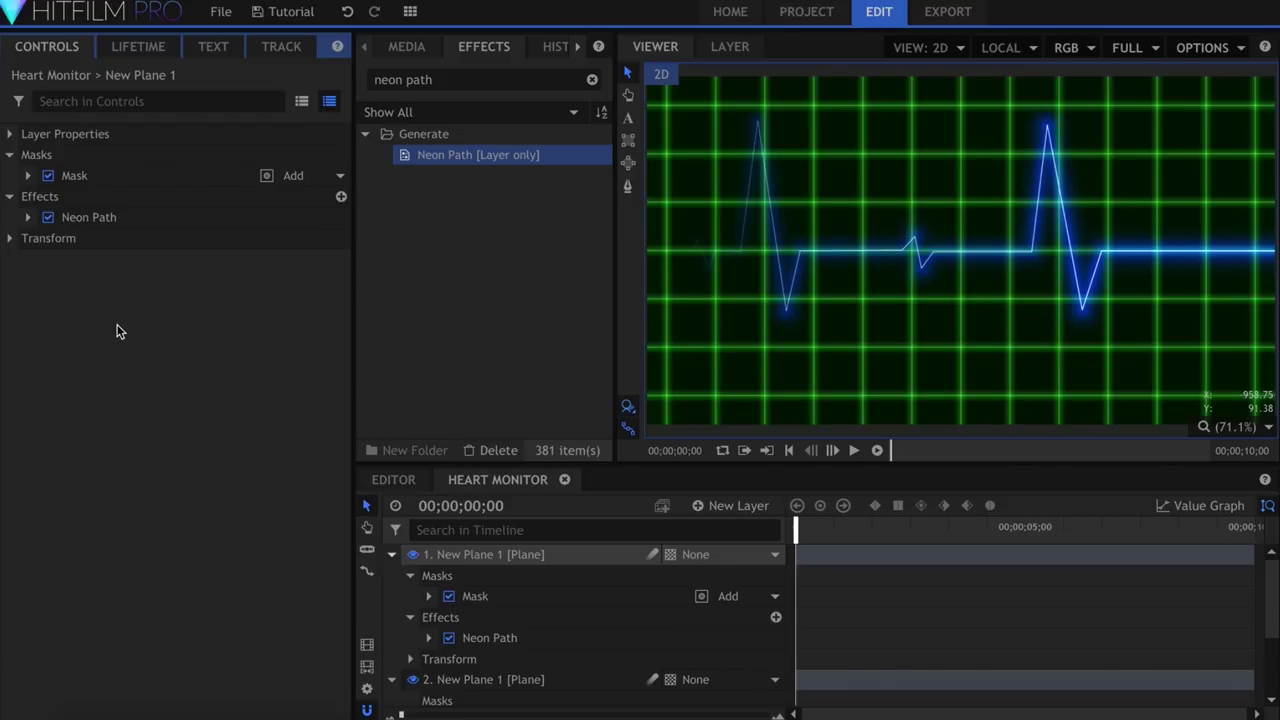
{"action": "left_click", "coordinate": [28, 217]}
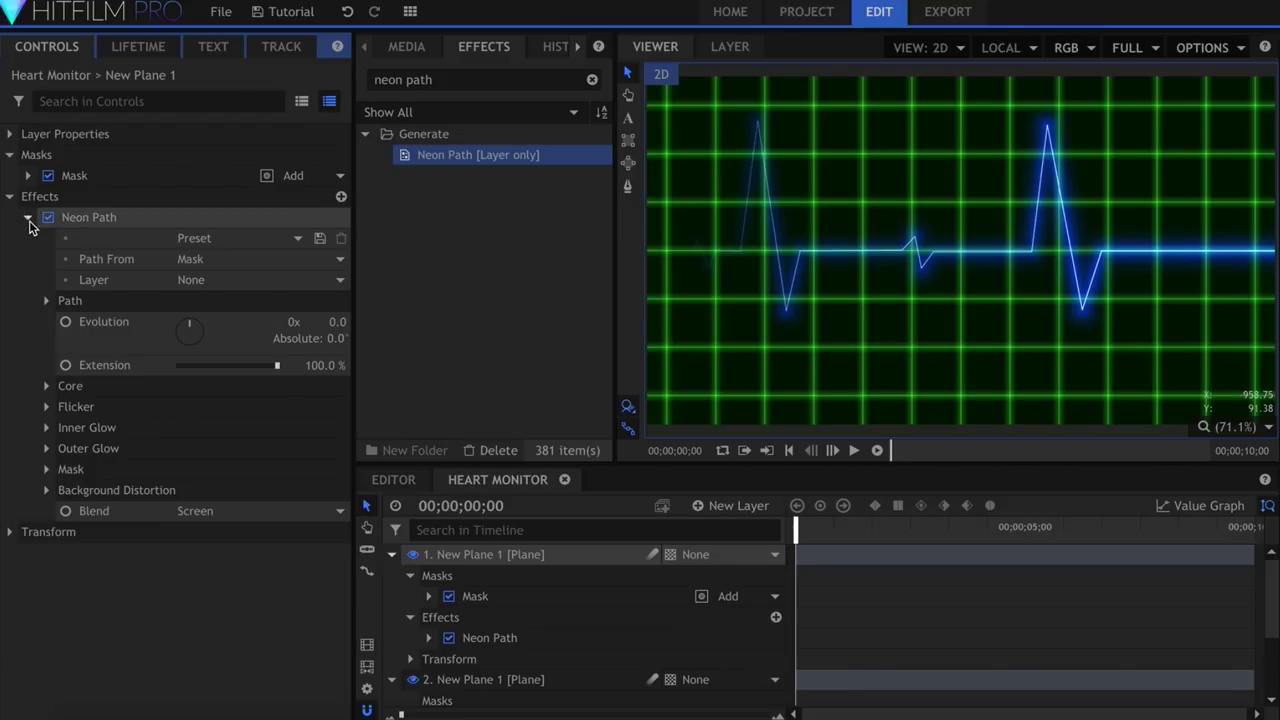
{"action": "left_click", "coordinate": [117, 334]}
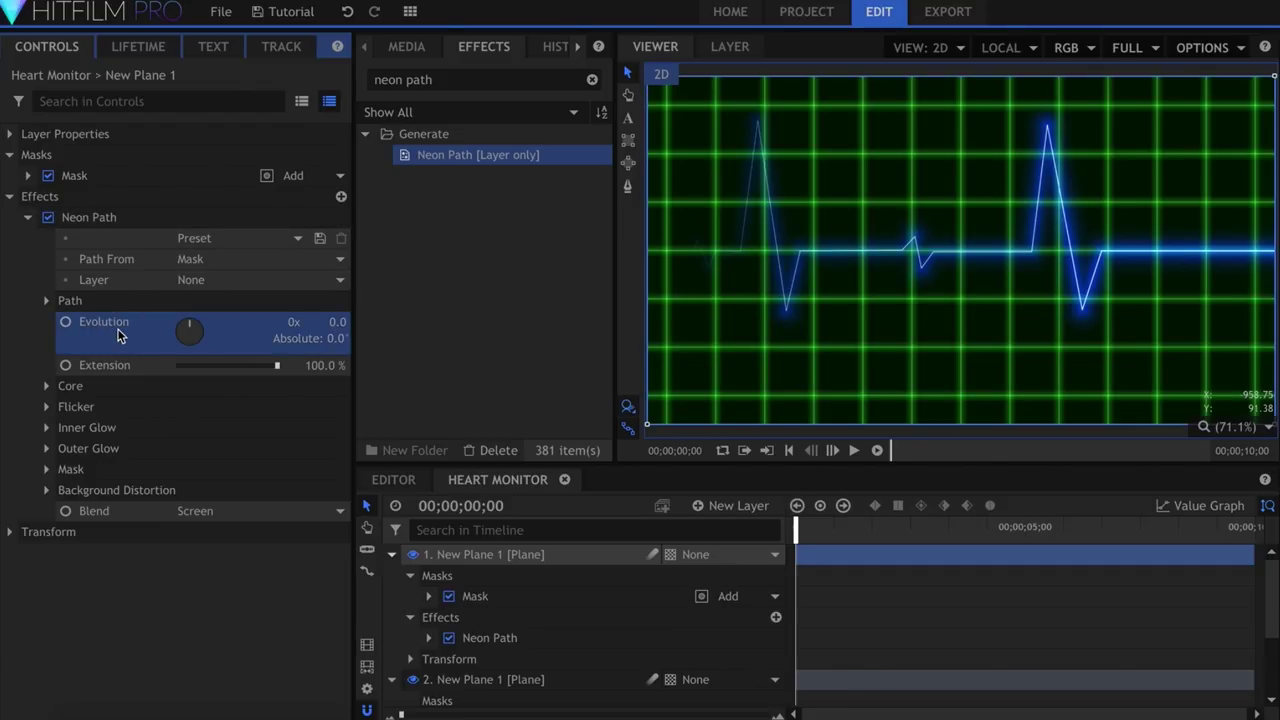
Keyframe Neon Path Evolution from 0 at the start to 6 at the timeline end.
{"action": "left_click", "coordinate": [66, 322]}
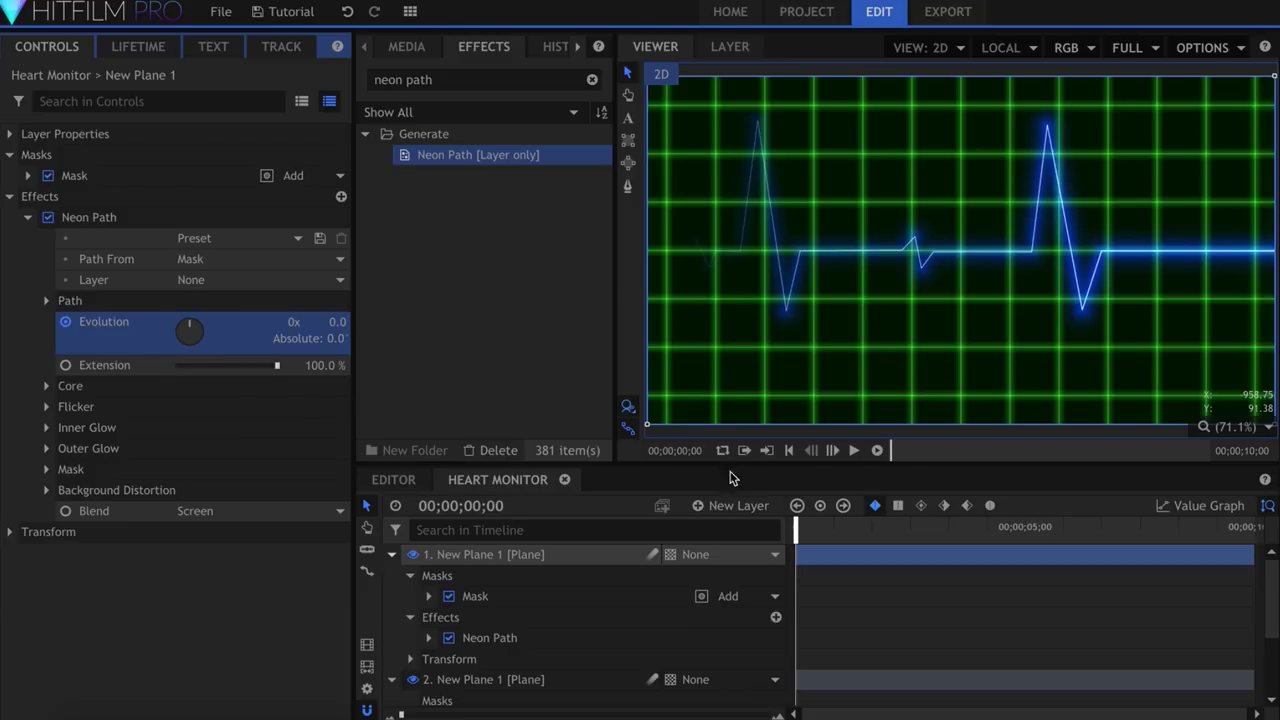
{"action": "left_click_drag", "start_coordinate": [795, 527], "coordinate": [1250, 527]}
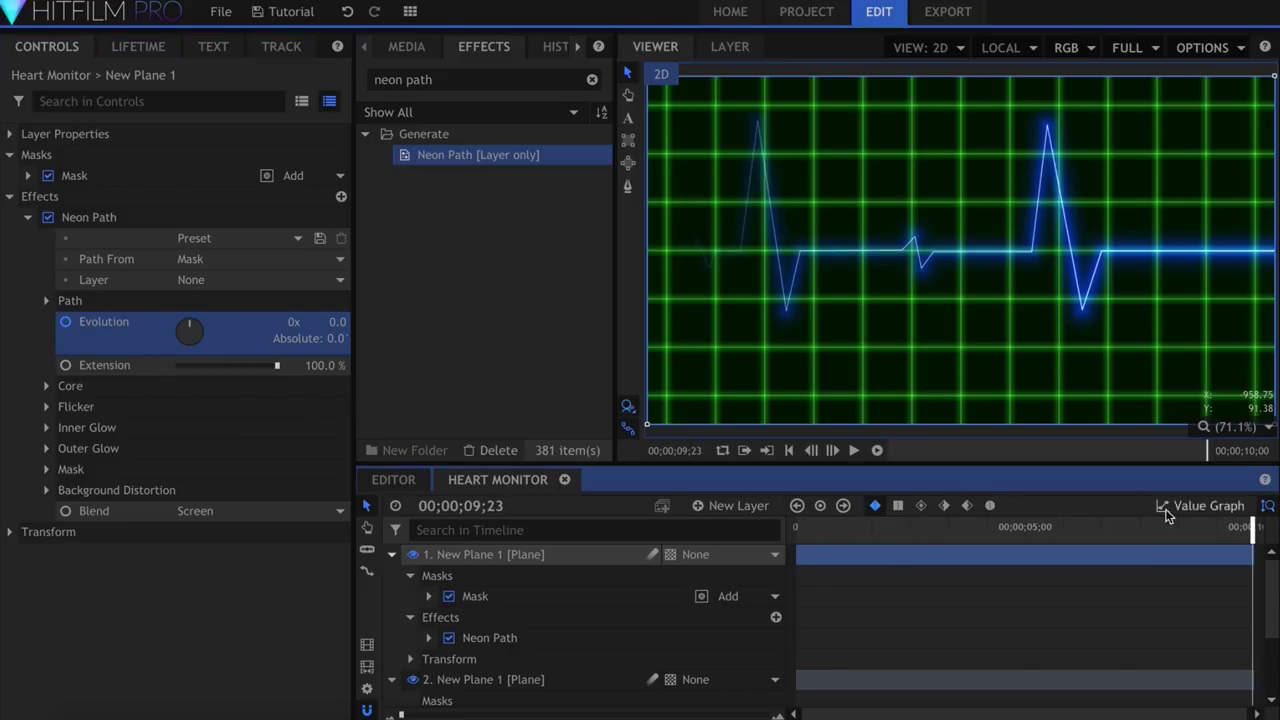
{"action": "left_click", "coordinate": [248, 323]}
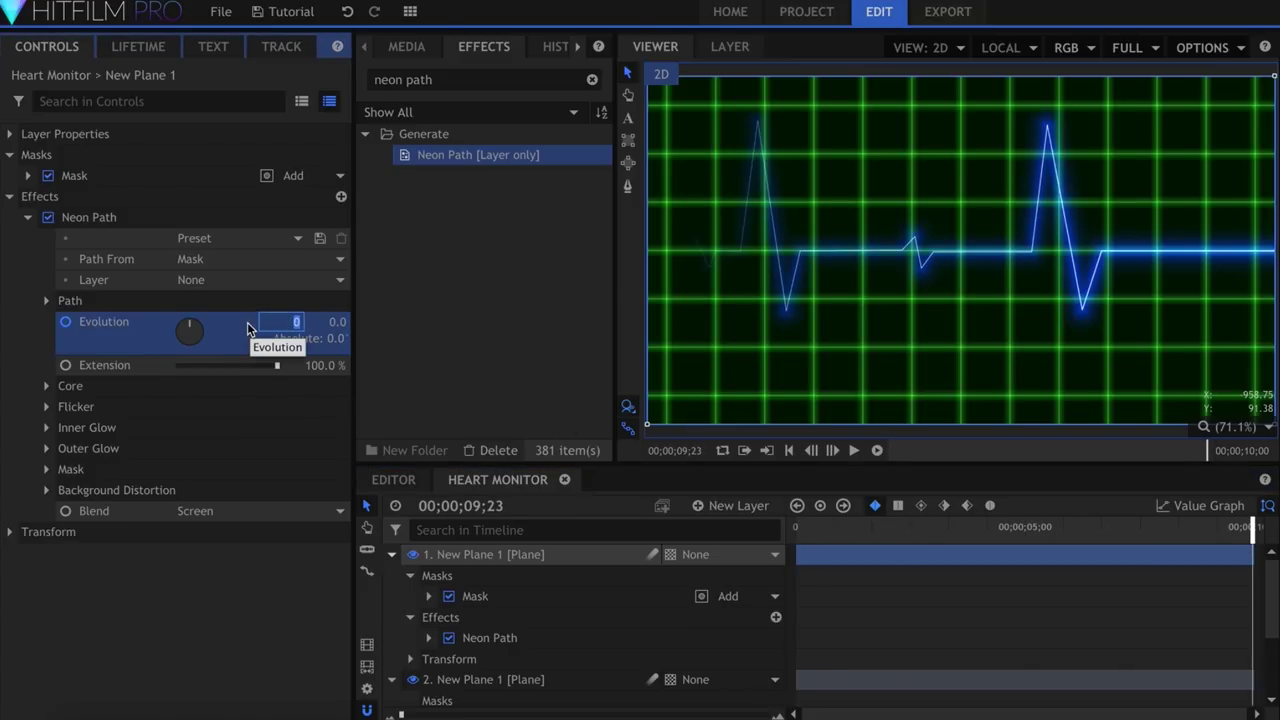
{"action": "type", "text": "6"}
{"action": "key", "text": "Return"}
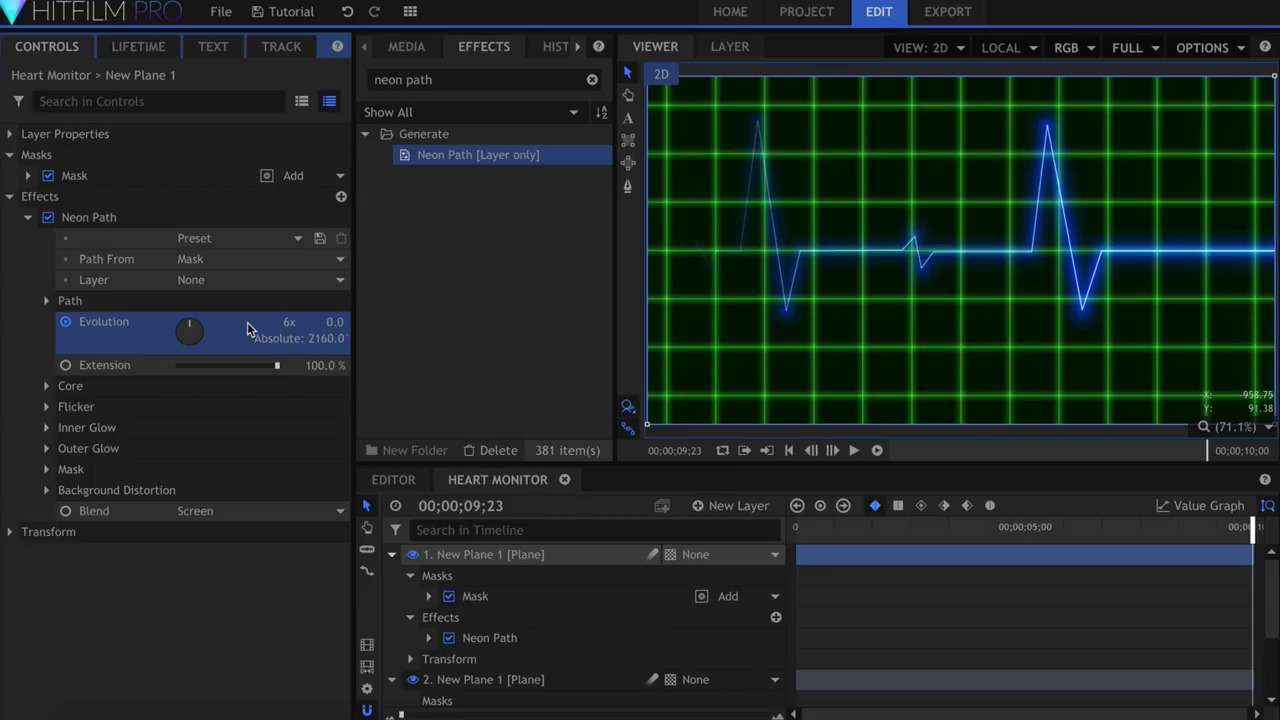
Preview the pulse animation, briefly shortening then restoring the line extension to 100%.
{"action": "left_click", "coordinate": [794, 526]}
{"action": "key", "text": "space"}
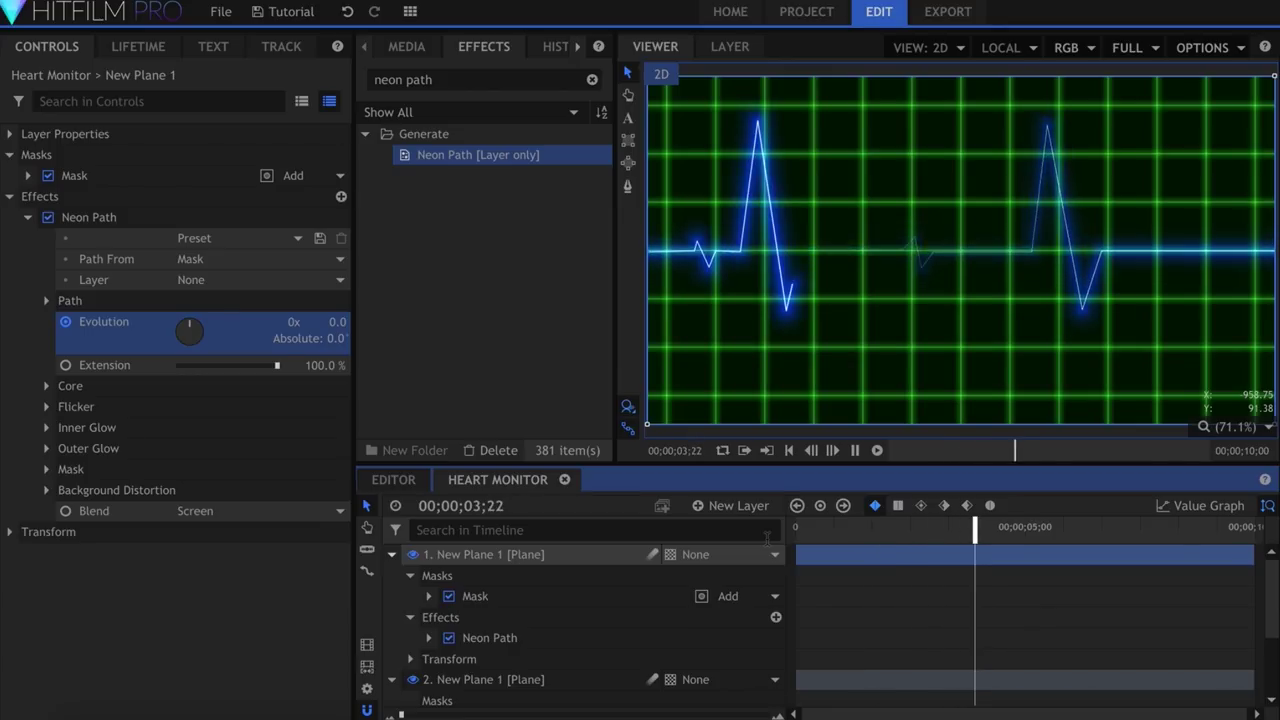
{"action": "key", "text": "space"}
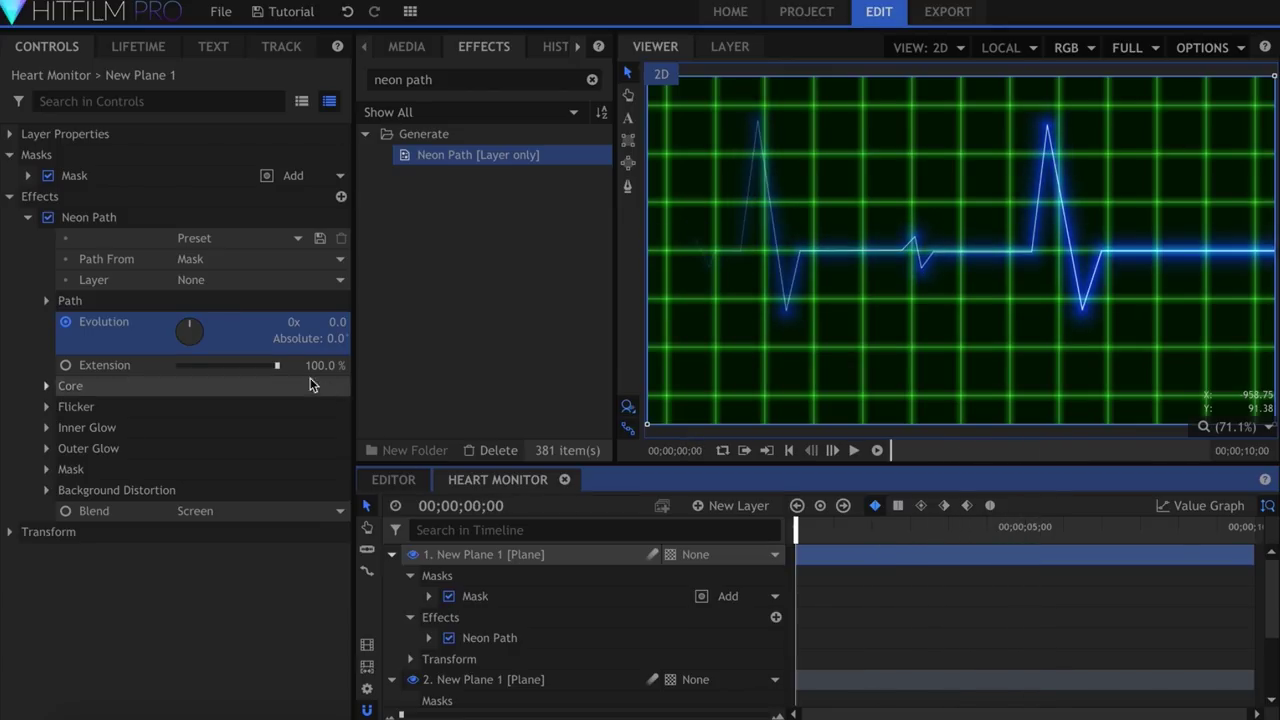
{"action": "left_click_drag", "start_coordinate": [277, 365], "coordinate": [226, 365]}
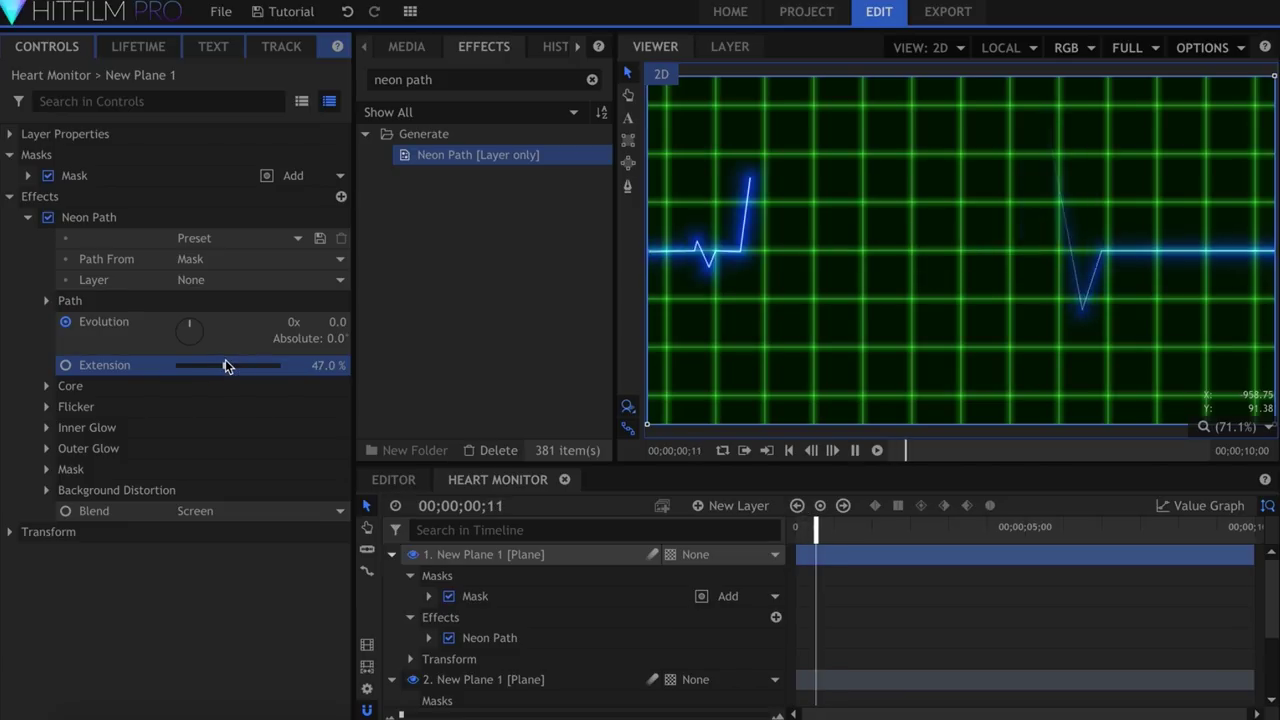
{"action": "key", "text": "space"}
{"action": "left_click_drag", "start_coordinate": [225, 365], "coordinate": [322, 388]}
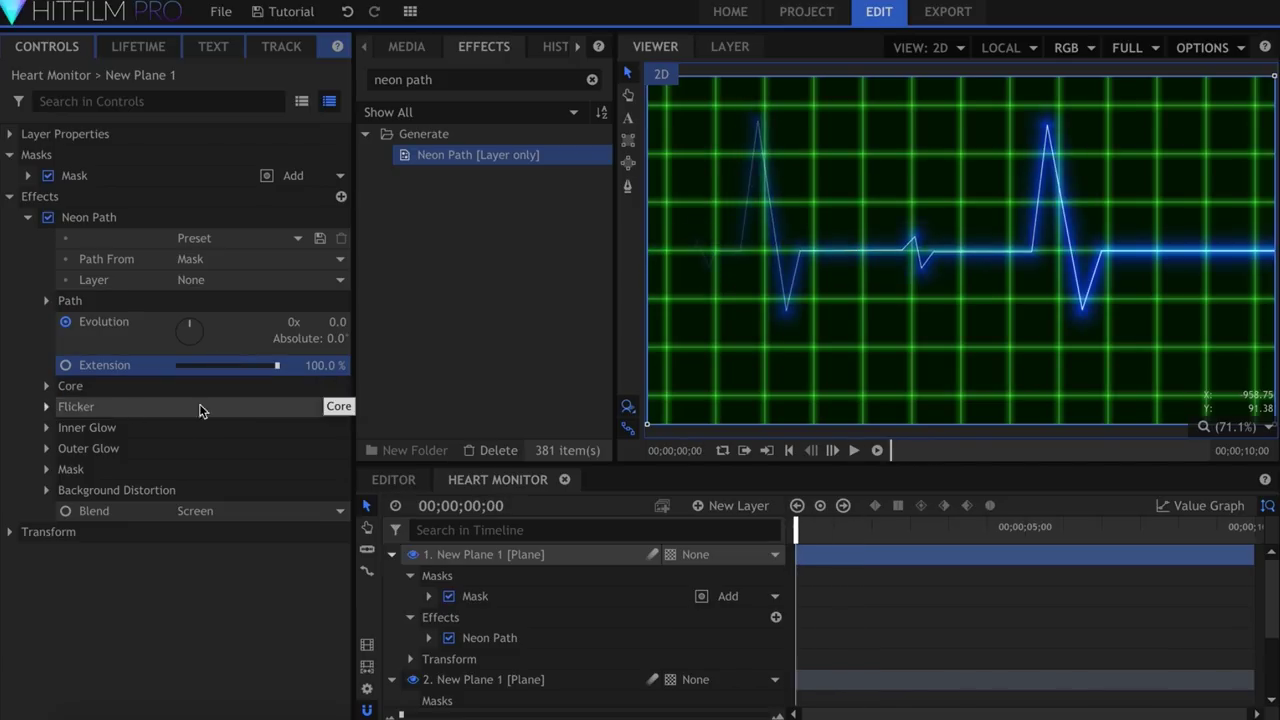
Make the Neon Path inner glow 27 px wide, yellow-green (0.7, 0.9, 0.0) at 0.58 alpha.
{"action": "left_click", "coordinate": [47, 428]}
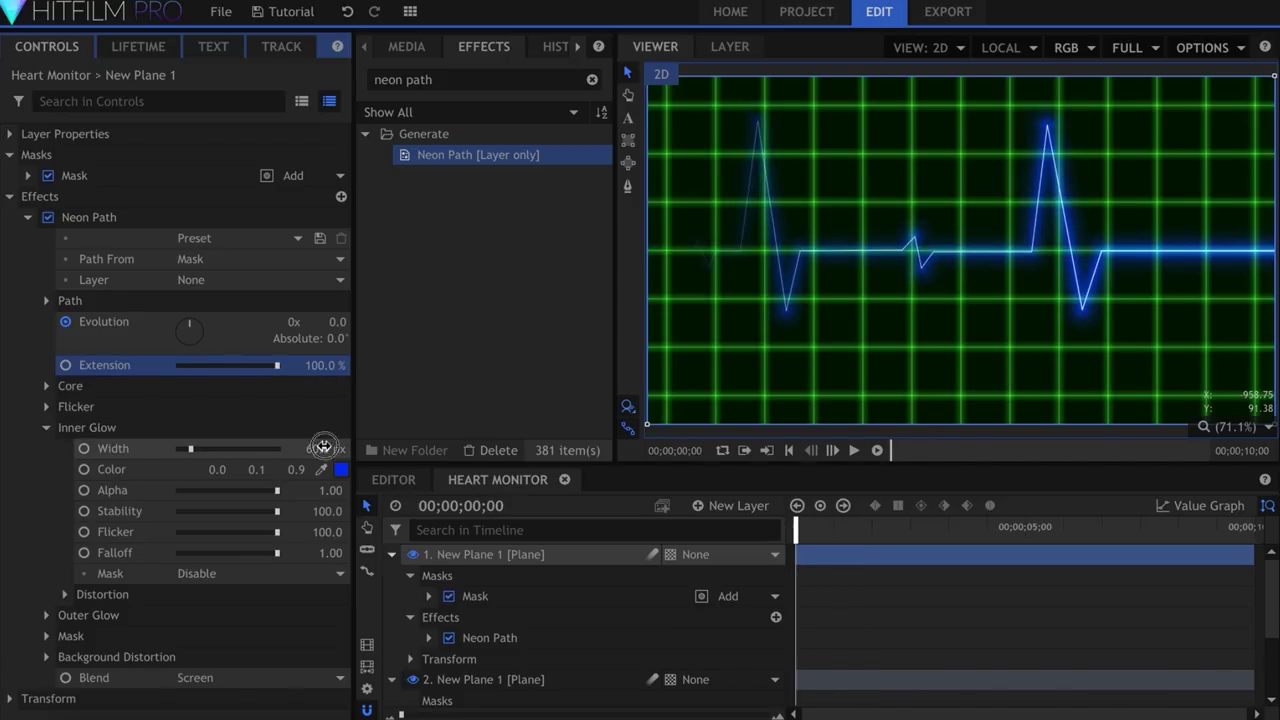
{"action": "mouse_move", "coordinate": [323, 446]}
{"action": "left_mouse_down"}
{"action": "mouse_move", "coordinate": [280, 446]}
{"action": "mouse_move", "coordinate": [335, 448]}
{"action": "left_mouse_up"}
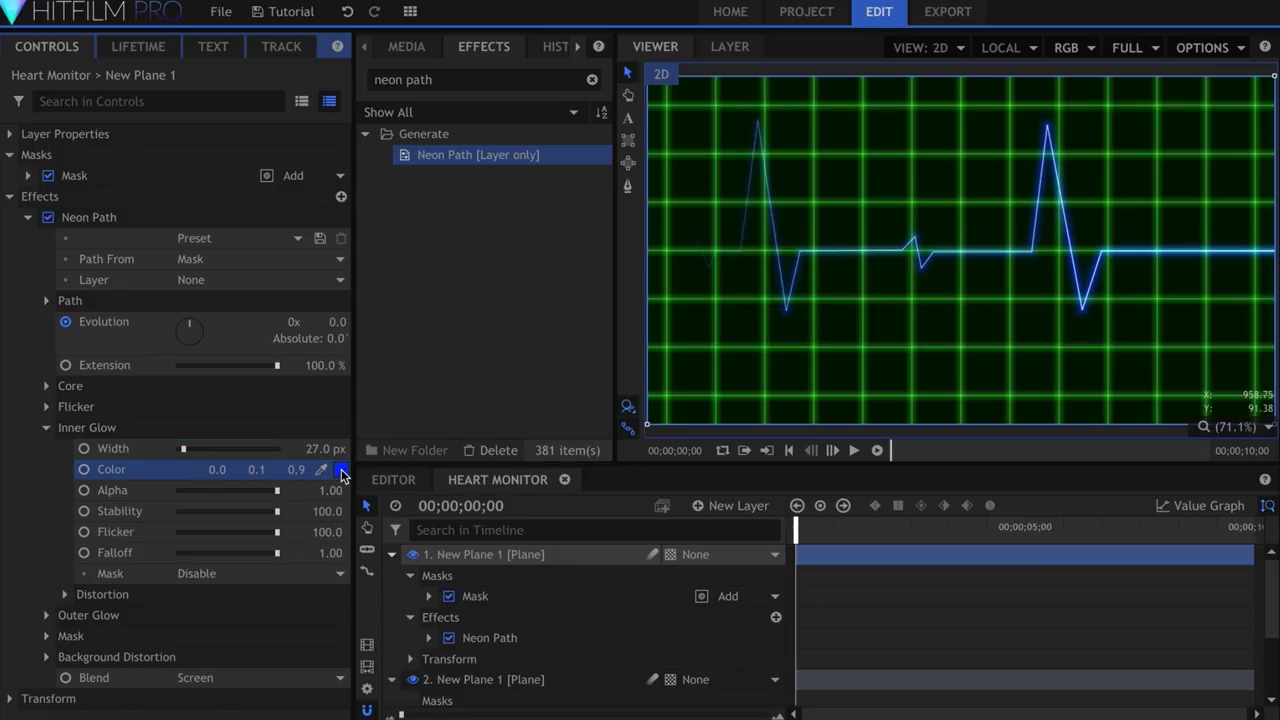
{"action": "left_click", "coordinate": [341, 470]}
{"action": "left_click", "coordinate": [606, 293]}
{"action": "left_click_drag", "start_coordinate": [606, 293], "coordinate": [618, 257]}
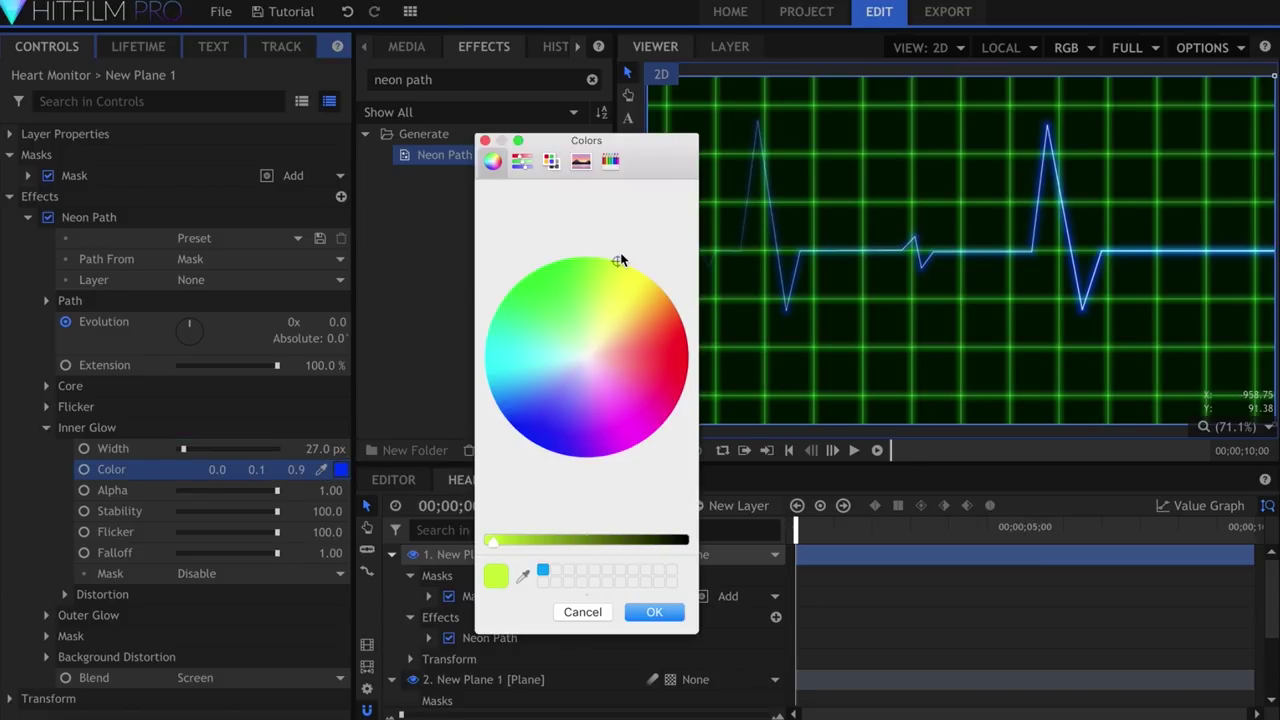
{"action": "key", "text": "Return"}
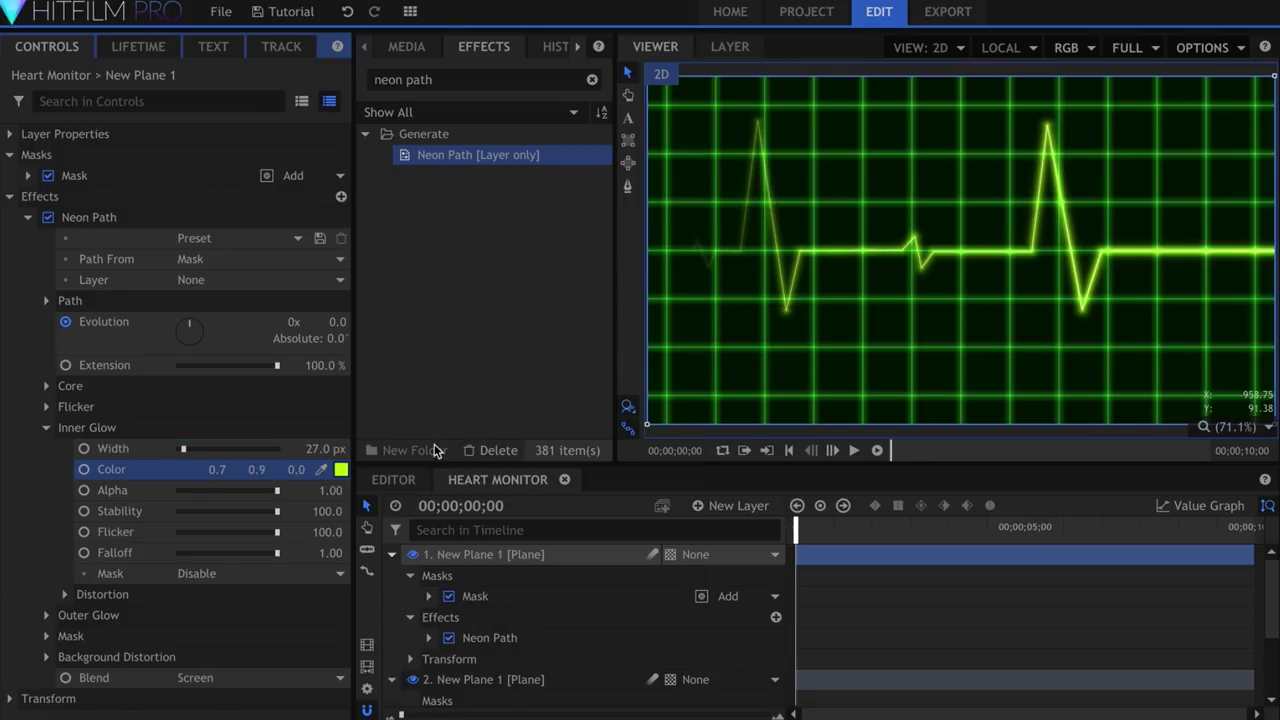
{"action": "left_click_drag", "start_coordinate": [277, 490], "coordinate": [234, 490]}
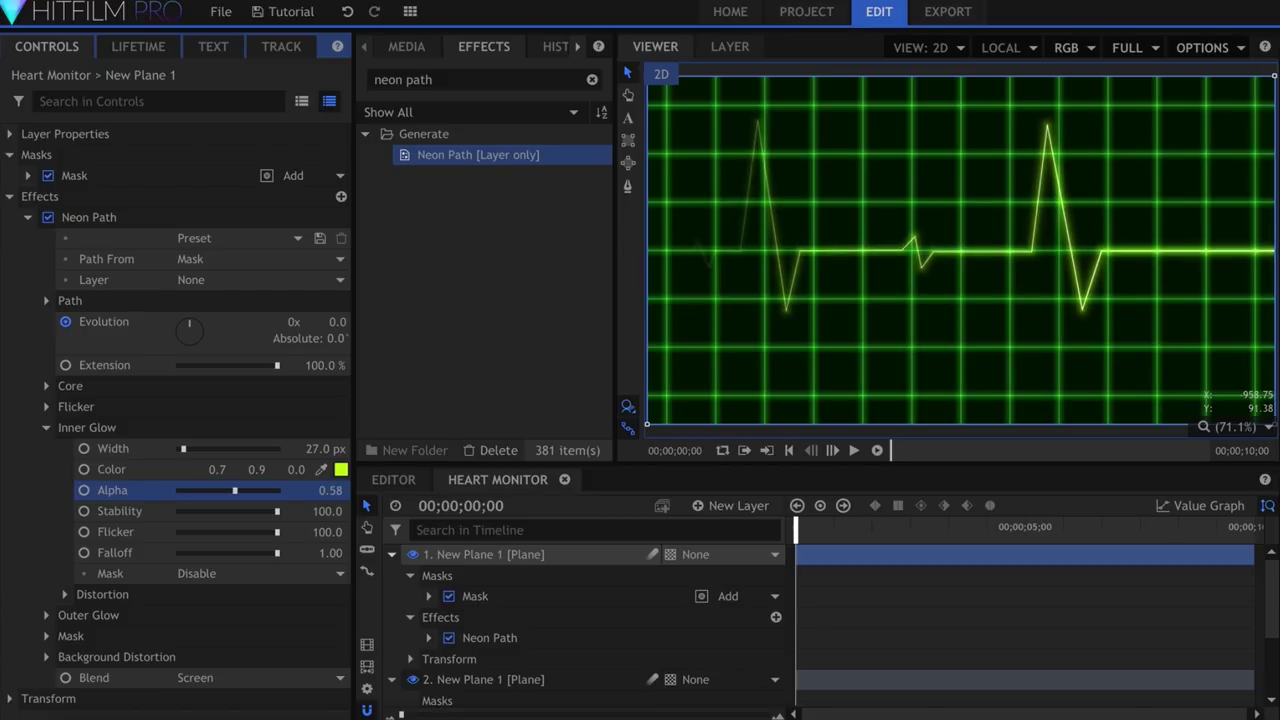
{"action": "left_click", "coordinate": [46, 427]}
Give the Neon Path outer glow a green colour, 130 px width and 0.8 alpha.
{"action": "left_click", "coordinate": [46, 448]}
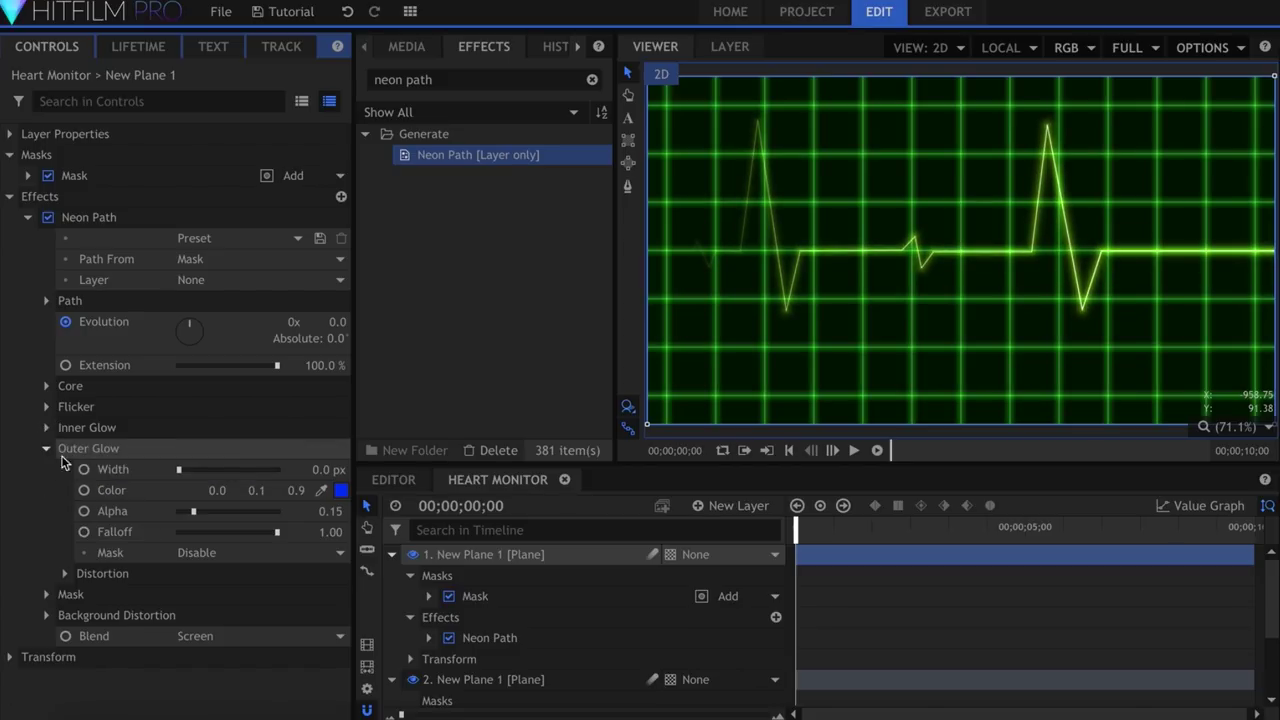
{"action": "left_click_drag", "start_coordinate": [210, 474], "coordinate": [270, 470]}
{"action": "left_click_drag", "start_coordinate": [245, 511], "coordinate": [318, 514]}
{"action": "left_click", "coordinate": [341, 490]}
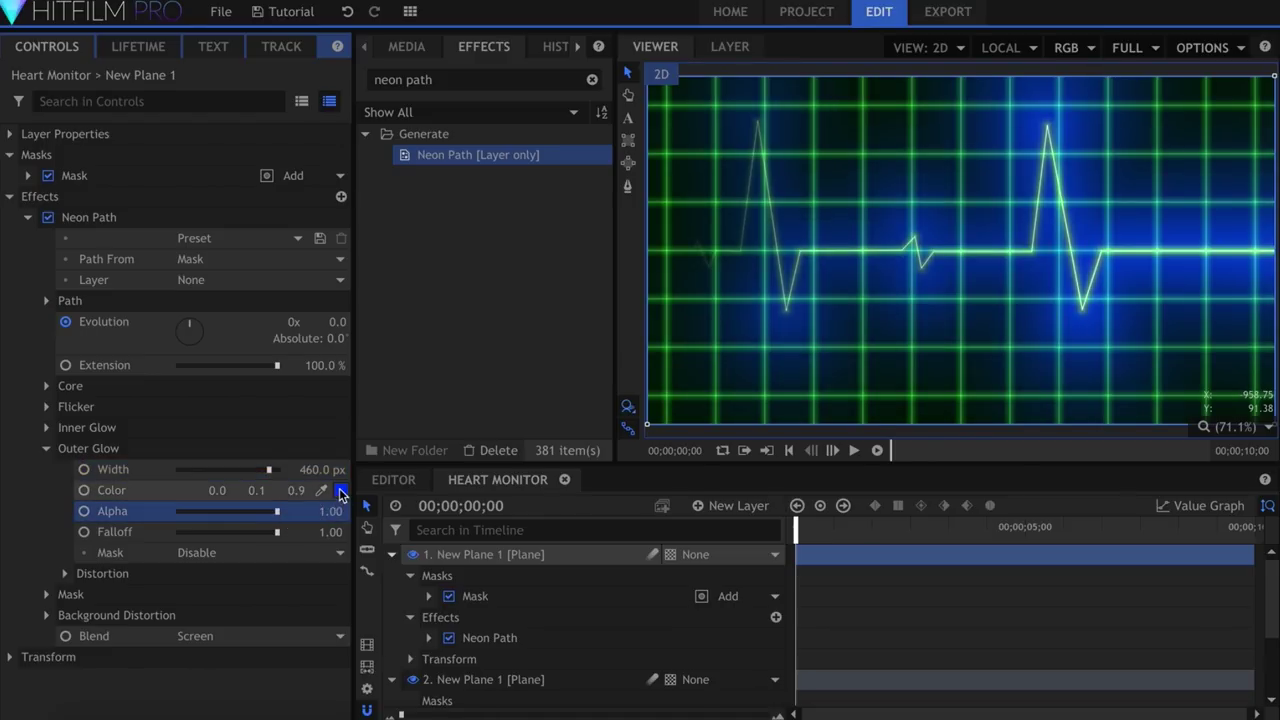
{"action": "left_click", "coordinate": [538, 292]}
{"action": "key", "text": "Return"}
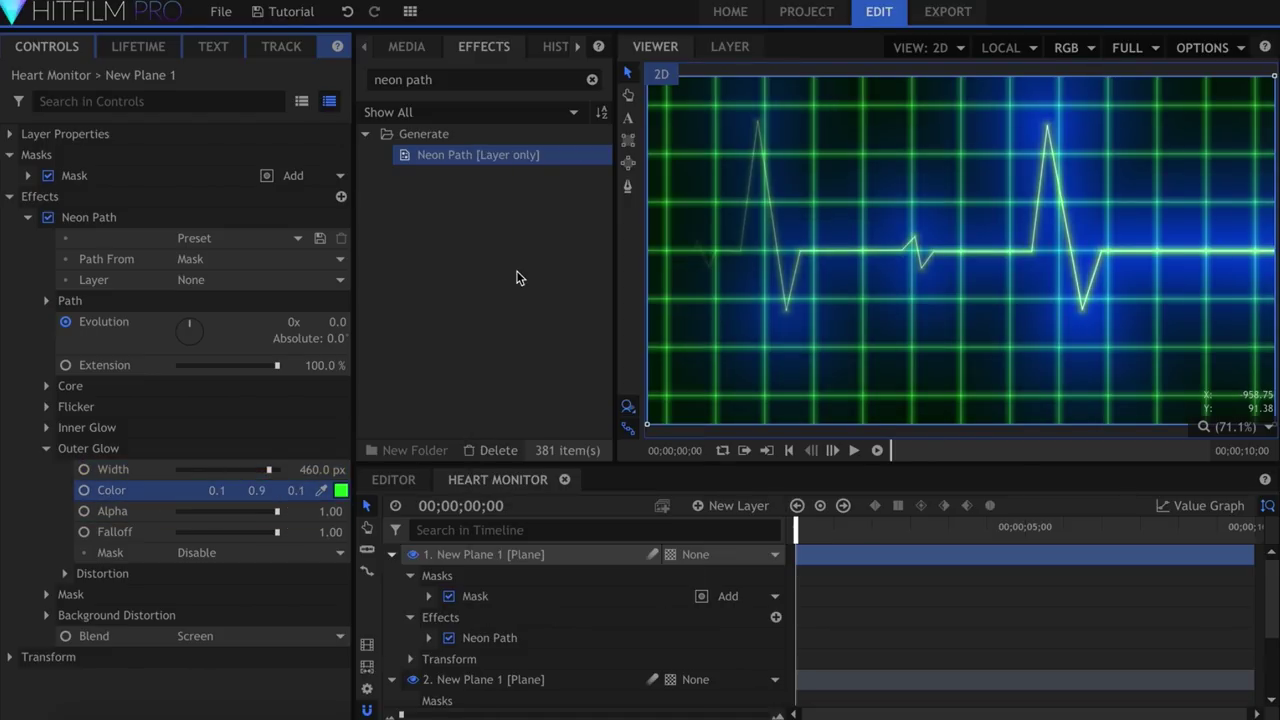
{"action": "left_click_drag", "start_coordinate": [268, 469], "coordinate": [206, 464]}
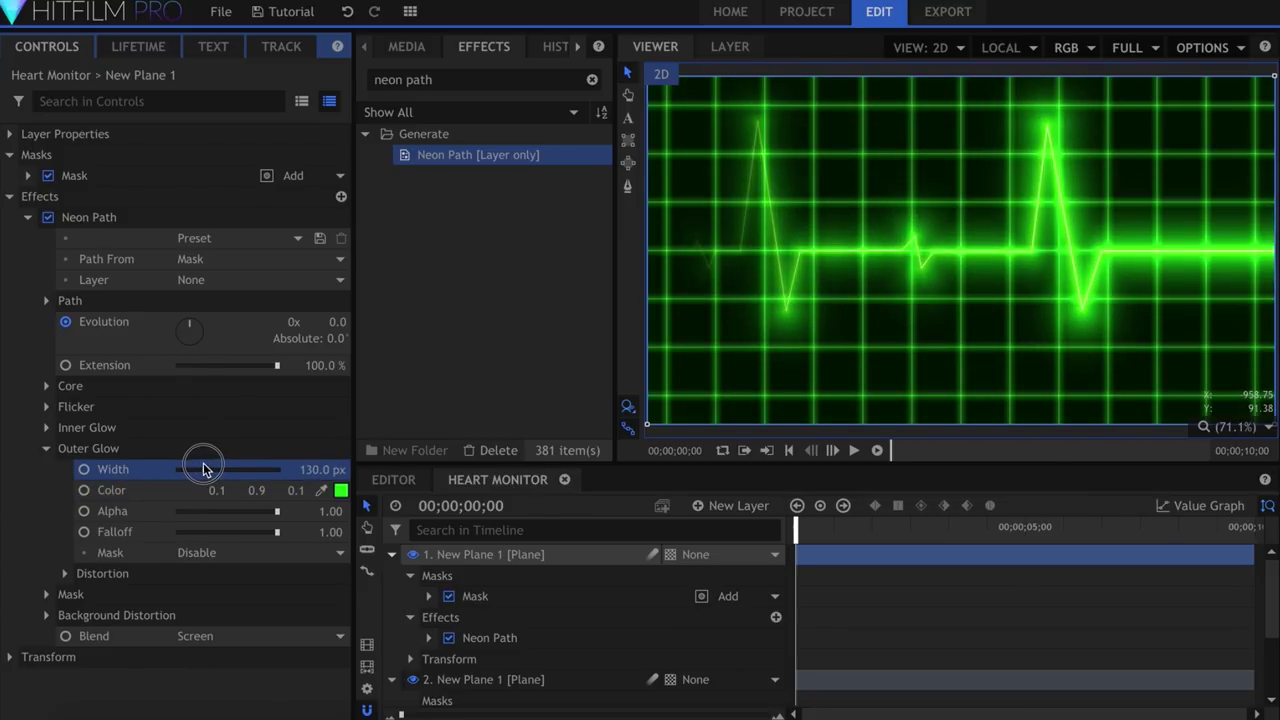
{"action": "left_click_drag", "start_coordinate": [277, 511], "coordinate": [257, 516]}
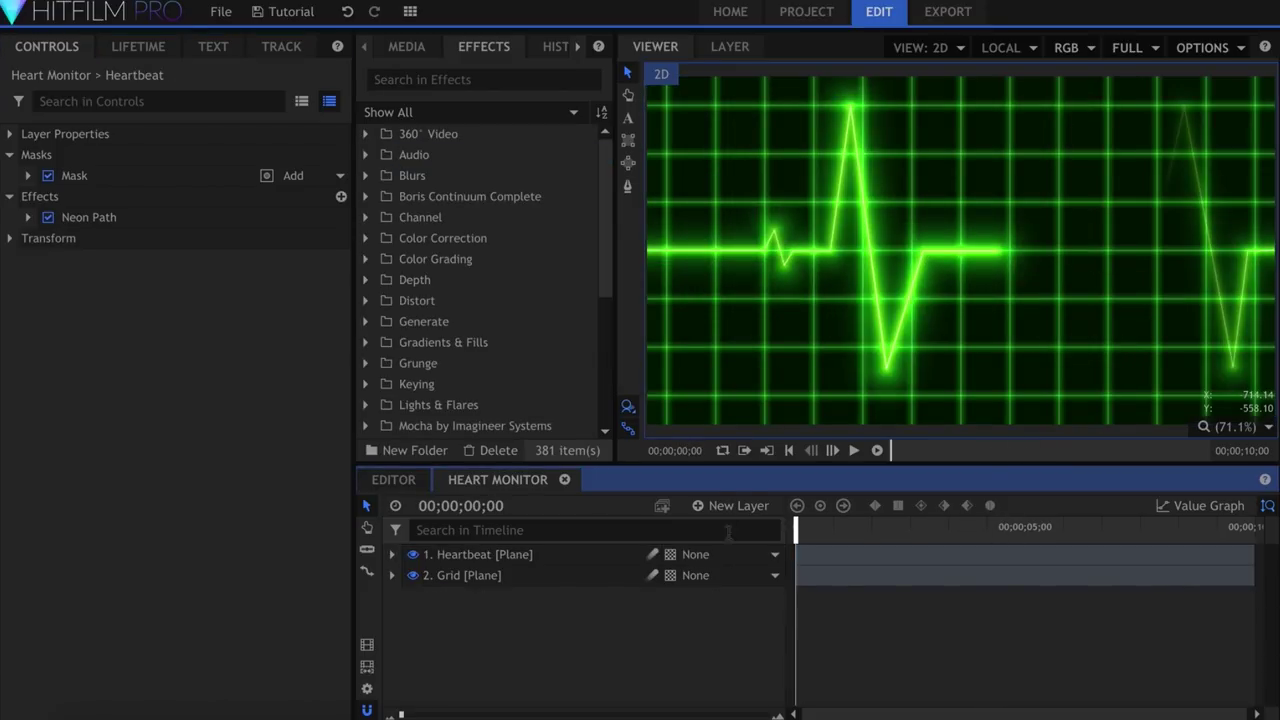
Add a grade layer on top and apply Lens Distort to it.
{"action": "left_click", "coordinate": [730, 506]}
{"action": "left_click", "coordinate": [739, 571]}
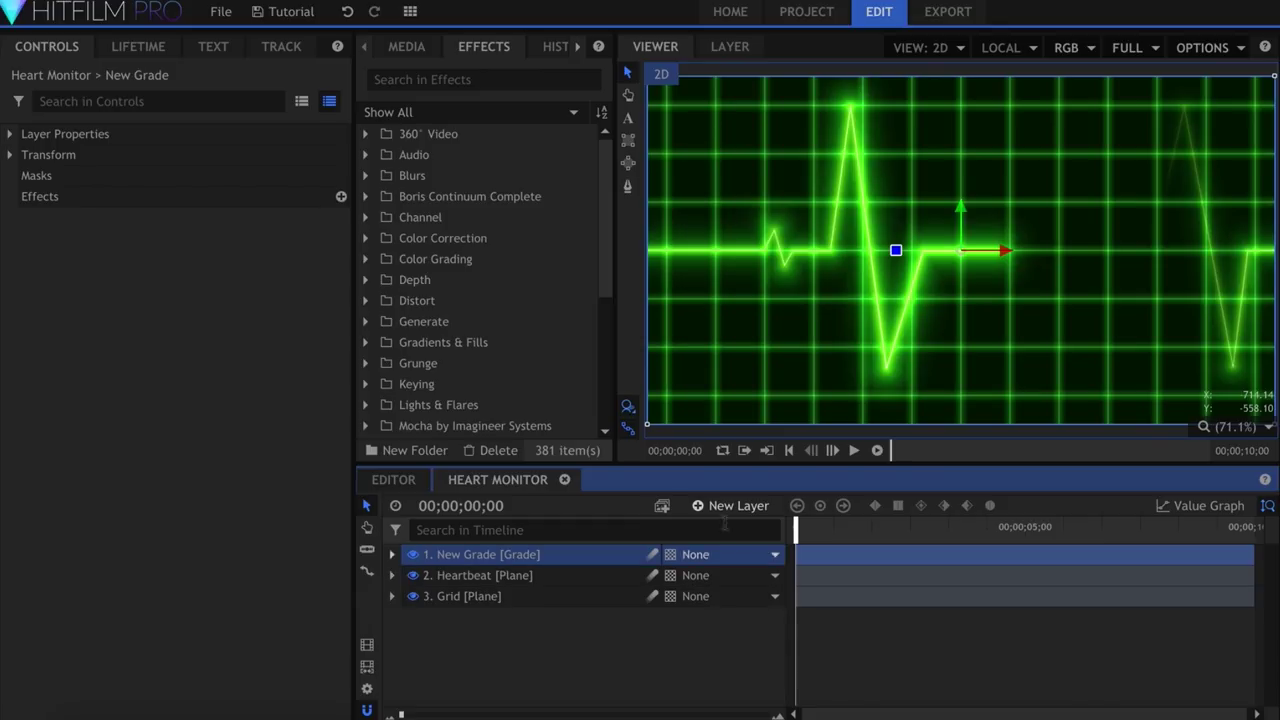
{"action": "left_click", "coordinate": [511, 79]}
{"action": "type", "text": "lens distort"}
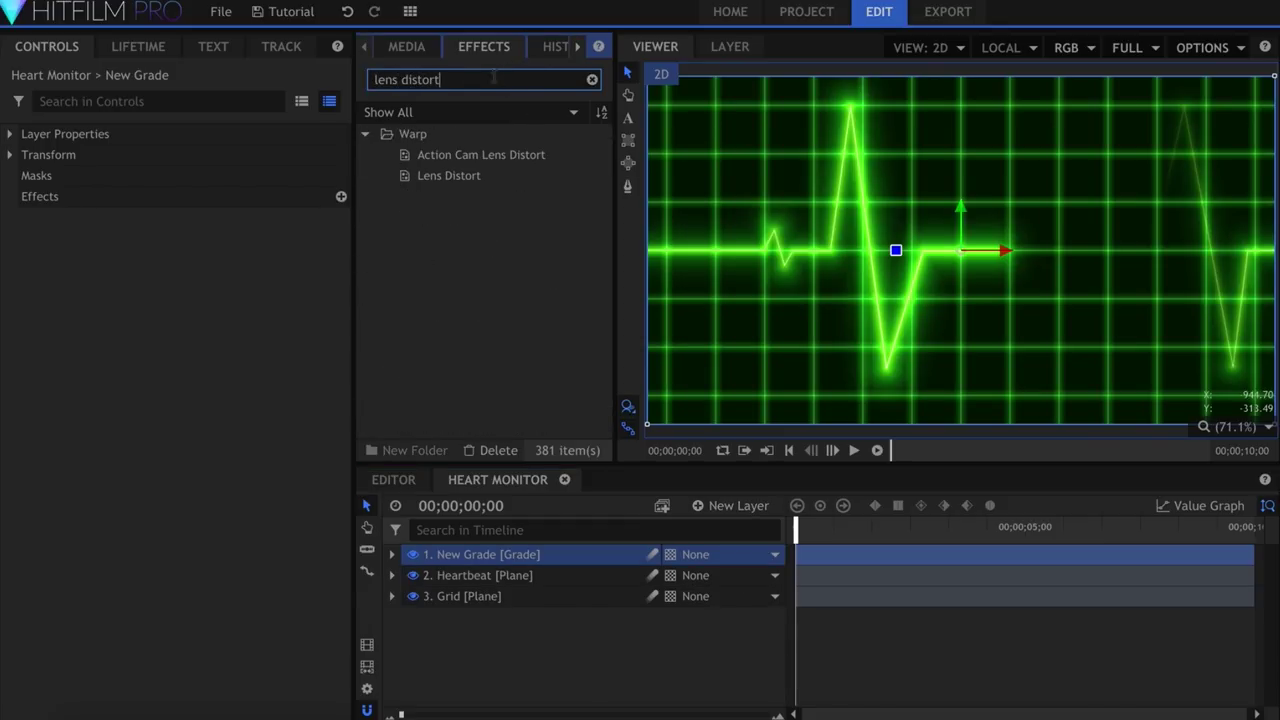
{"action": "left_click", "coordinate": [478, 176]}
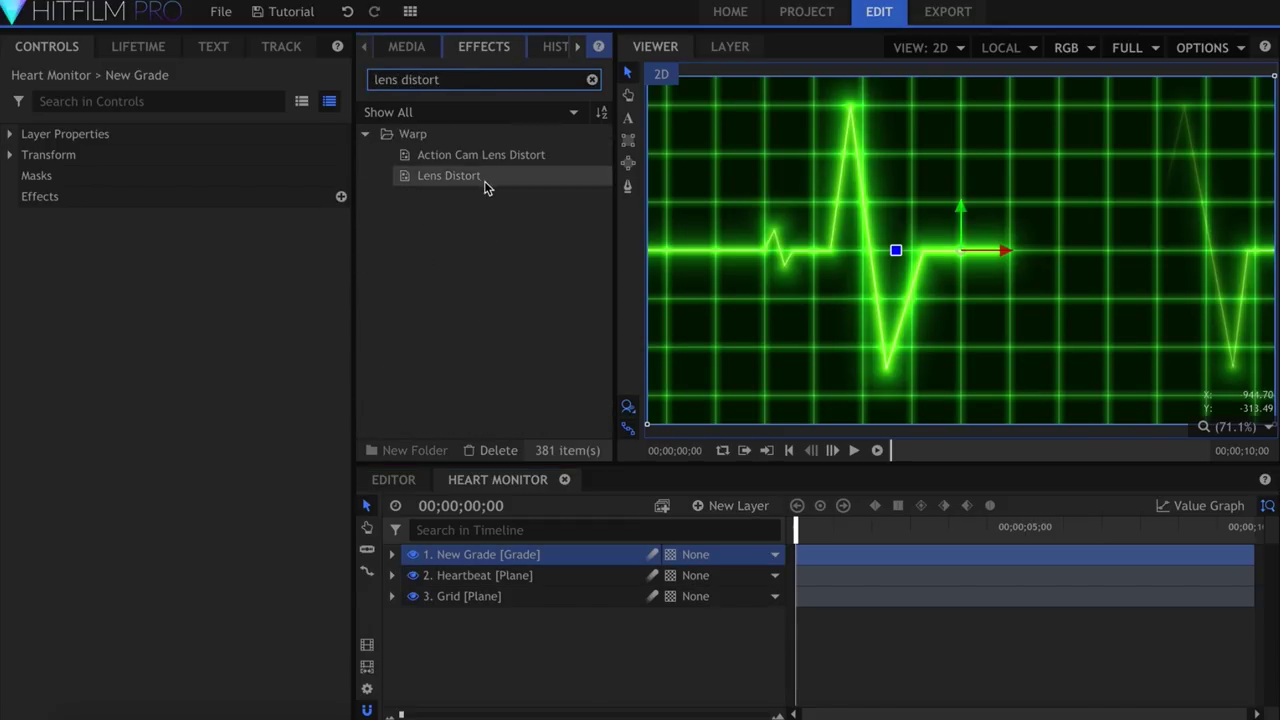
{"action": "left_click_drag", "start_coordinate": [29, 203], "coordinate": [29, 206]}
Set the Lens Distort distortion amount to 0.05.
{"action": "left_click", "coordinate": [28, 218]}
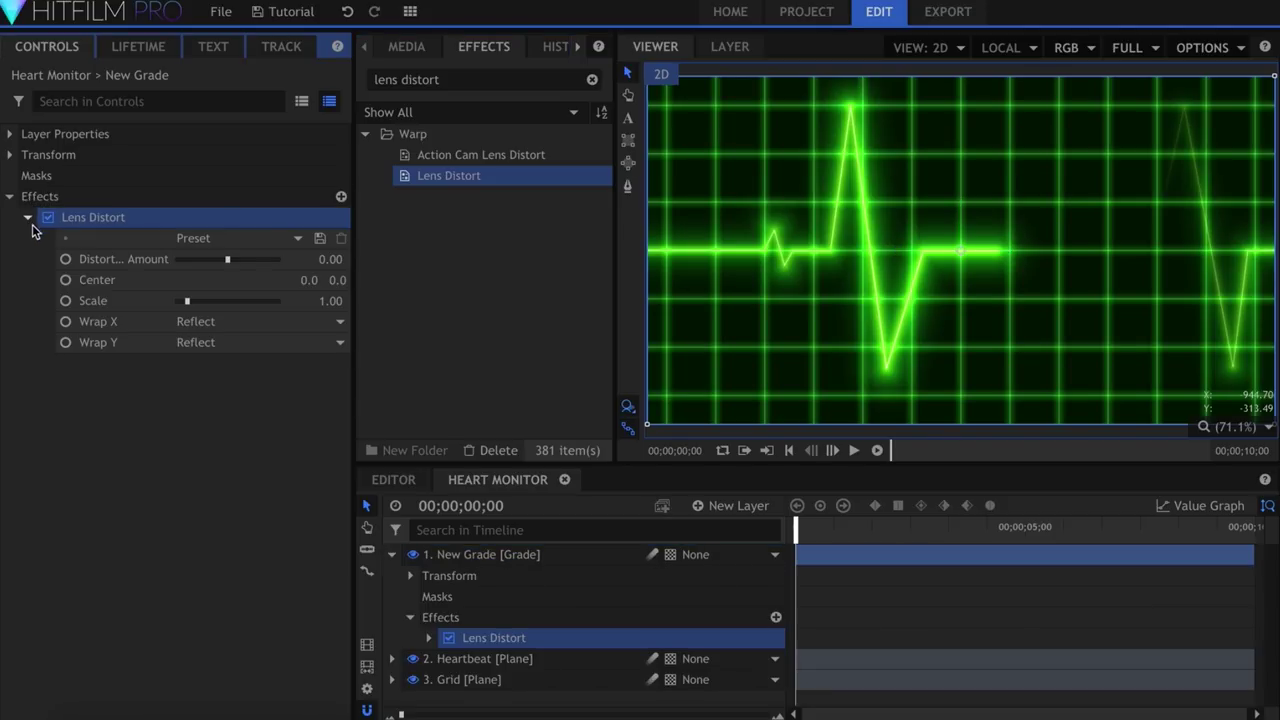
{"action": "left_click", "coordinate": [300, 259]}
{"action": "type", "text": "0.0"}
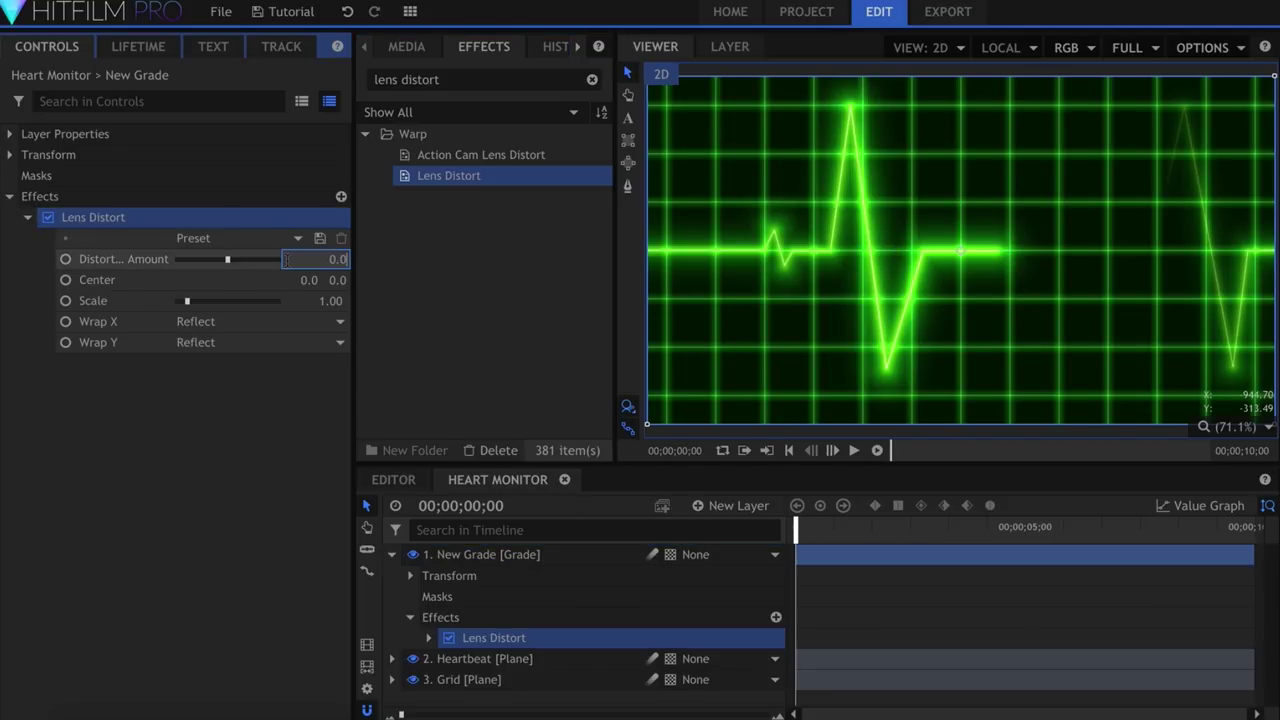
{"action": "type", "text": "5"}
{"action": "key", "text": "Return"}
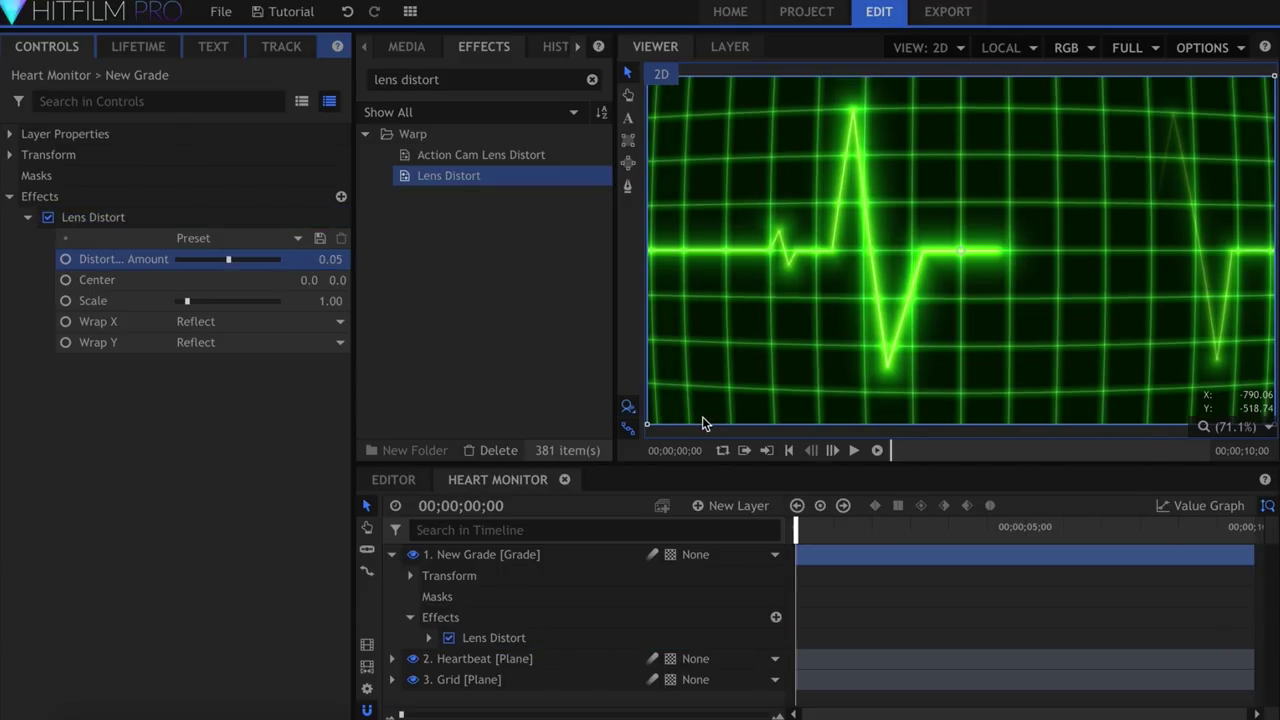
{"action": "left_click", "coordinate": [555, 86]}
Add the Scan Lines effect to the New Grade layer, below Lens Distort.
{"action": "key", "text": "BackSpace"}
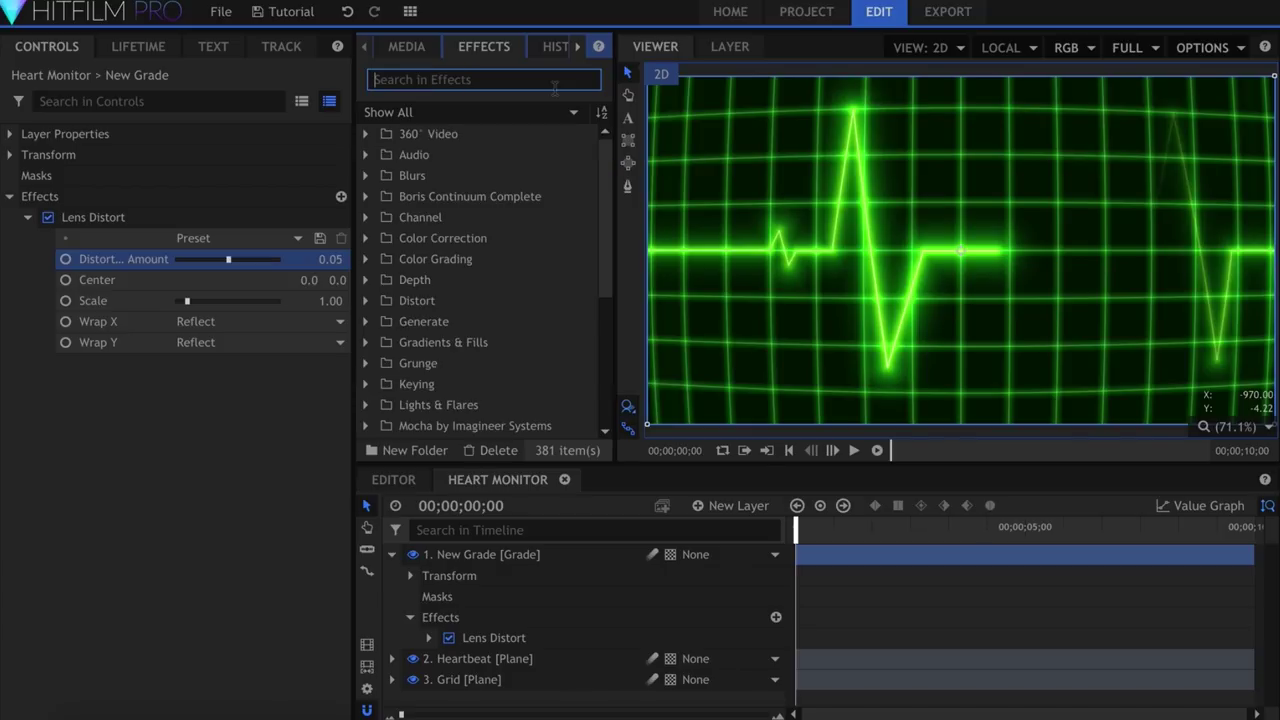
{"action": "type", "text": "scan"}
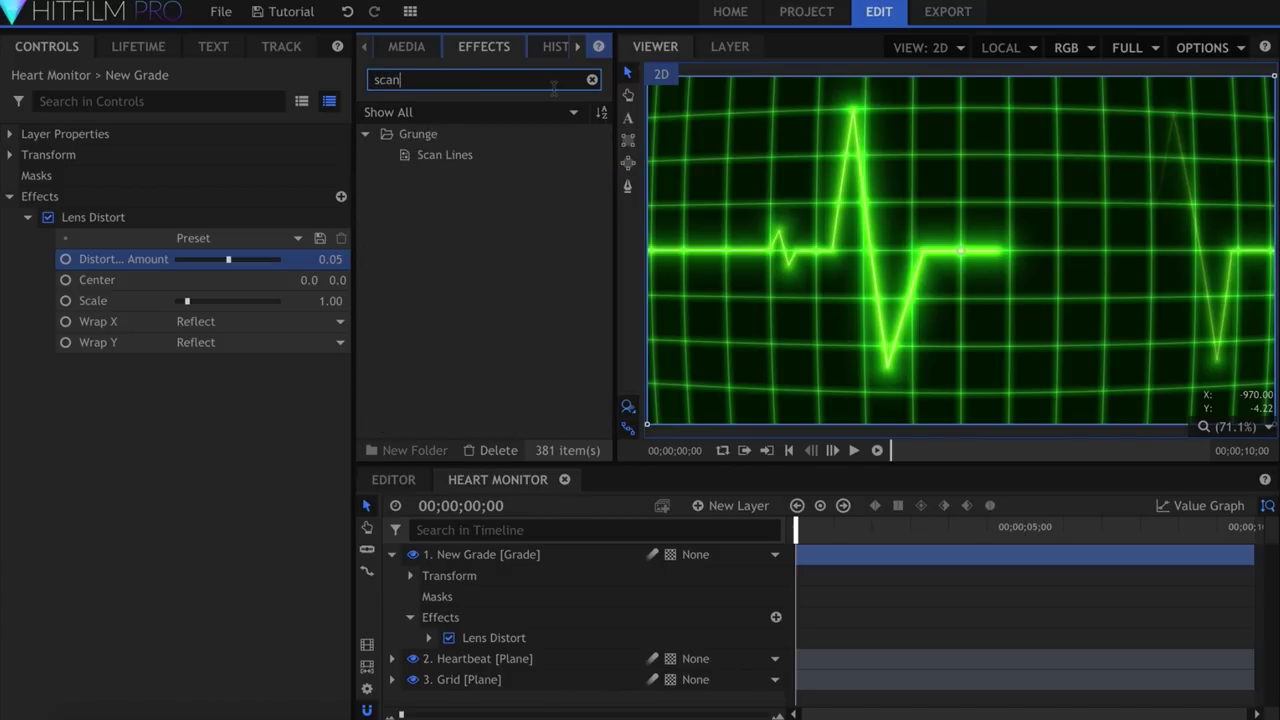
{"action": "left_click_drag", "start_coordinate": [523, 152], "coordinate": [200, 345]}
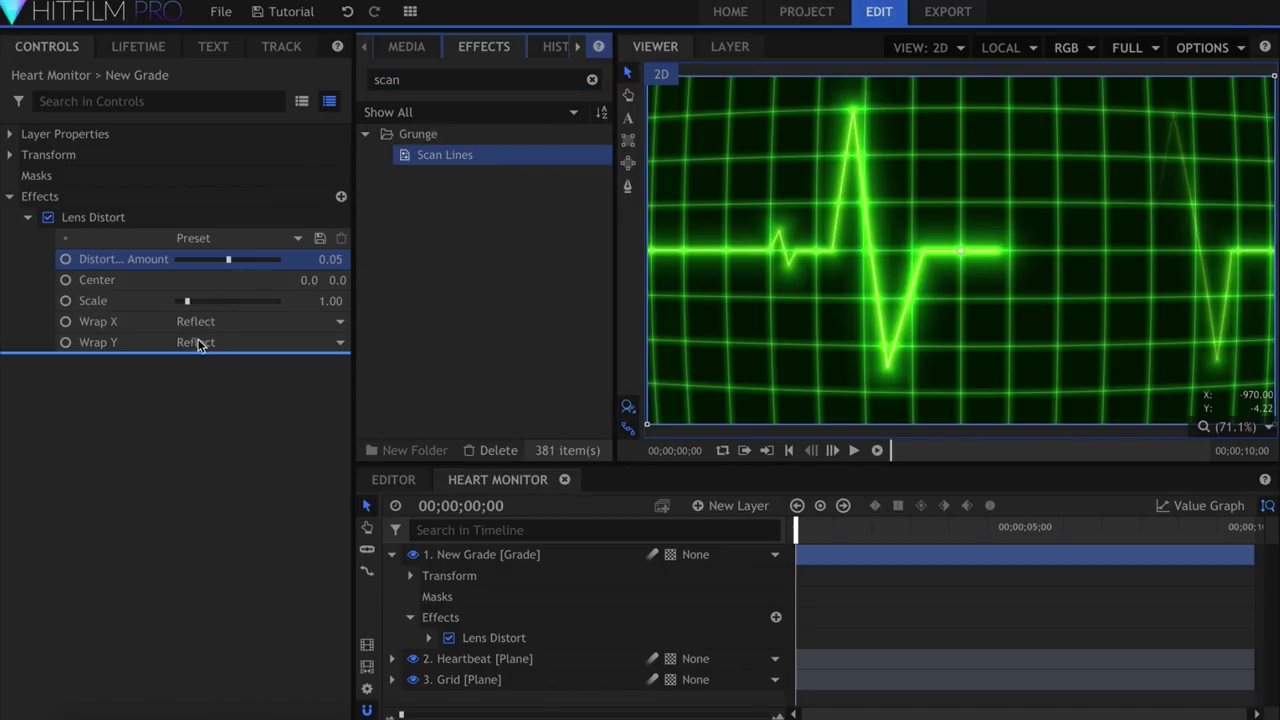
{"action": "left_click_drag", "start_coordinate": [28, 218], "coordinate": [29, 214]}
{"action": "left_click", "coordinate": [28, 217]}
{"action": "left_click", "coordinate": [29, 240]}
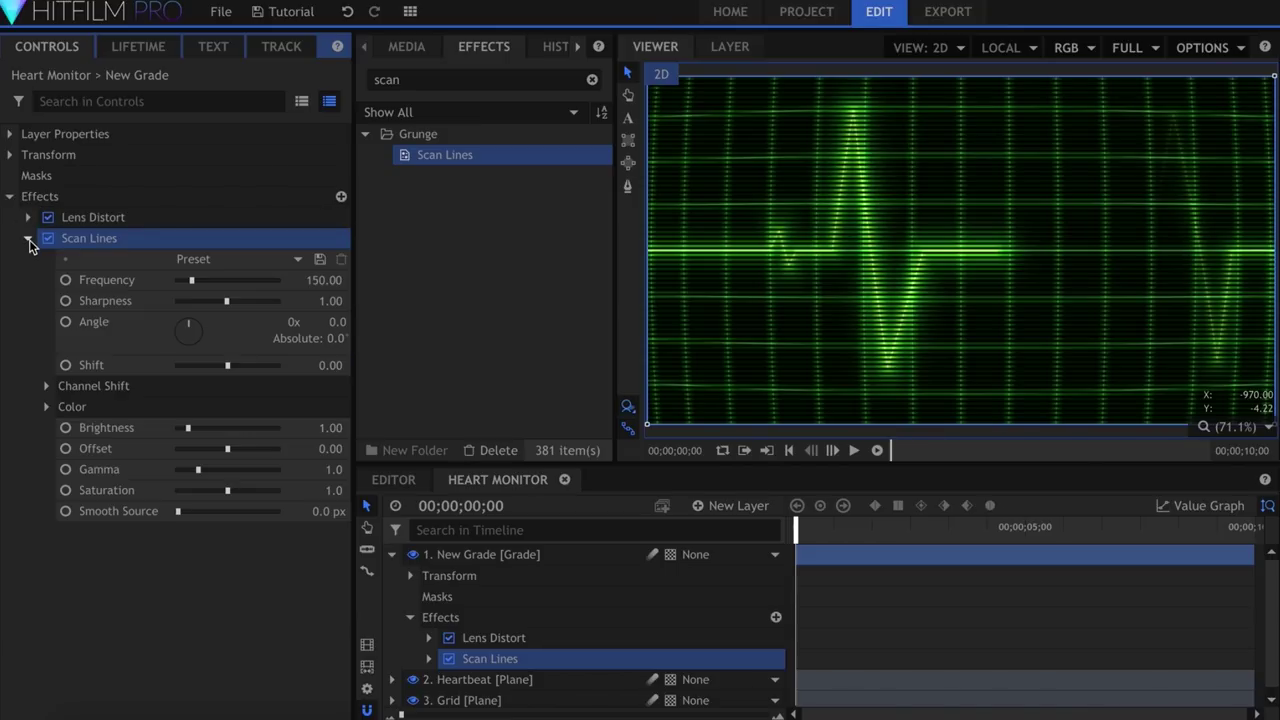
Set Scan Lines frequency to 665.6 and sharpness to 1.52, with the frame fitted in view.
{"action": "left_click_drag", "start_coordinate": [216, 283], "coordinate": [276, 308]}
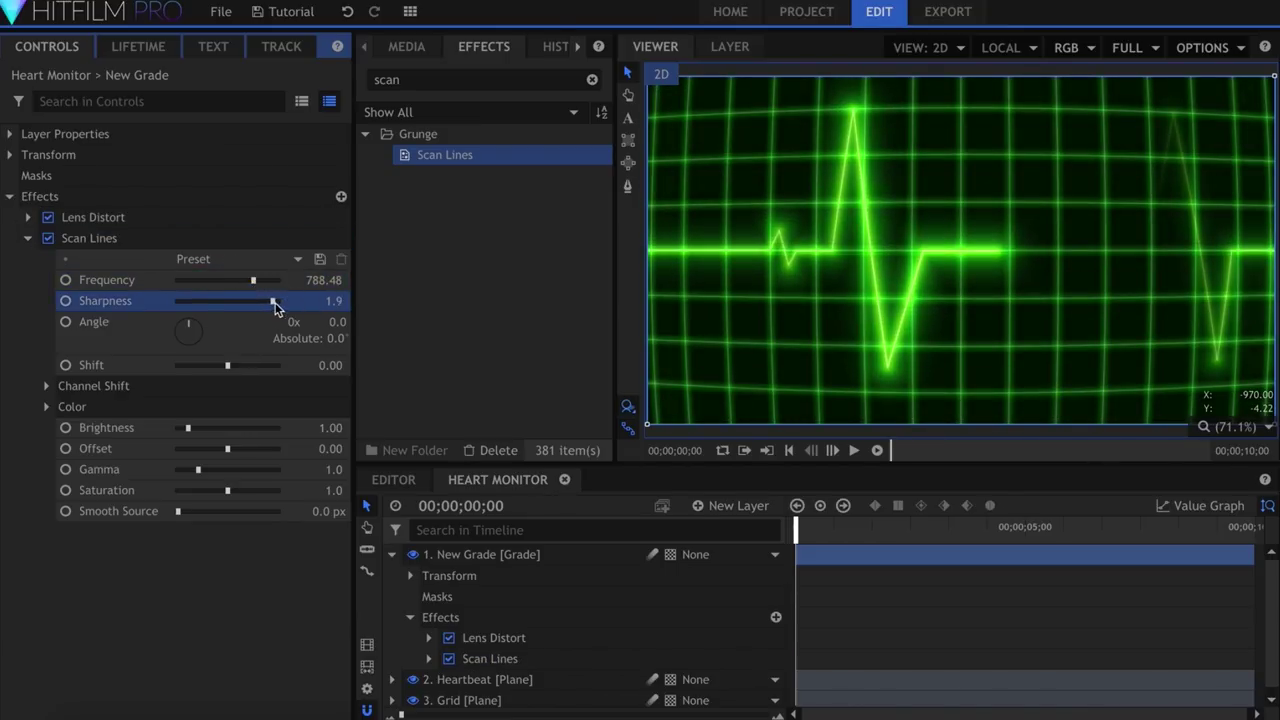
{"action": "scroll", "coordinate": [866, 254], "scroll_direction": "up", "scroll_amount": 8}
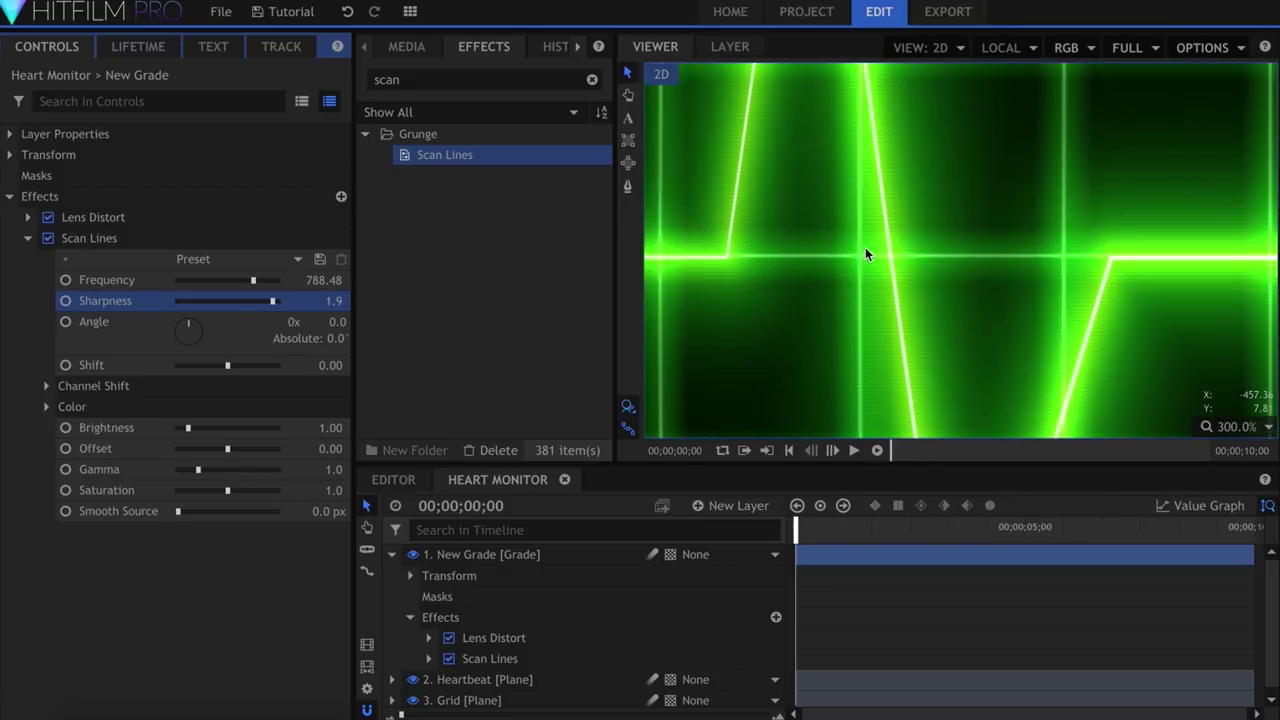
{"action": "left_click_drag", "start_coordinate": [265, 306], "coordinate": [242, 284]}
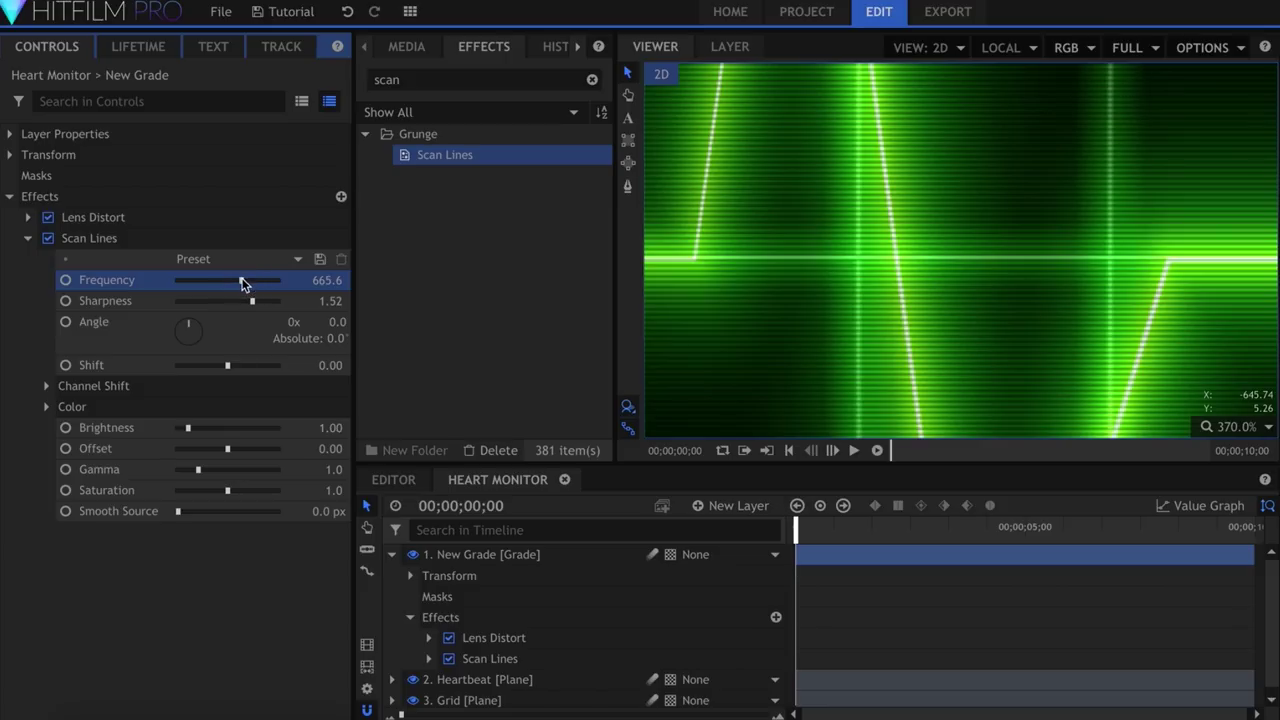
{"action": "left_click", "coordinate": [1232, 426]}
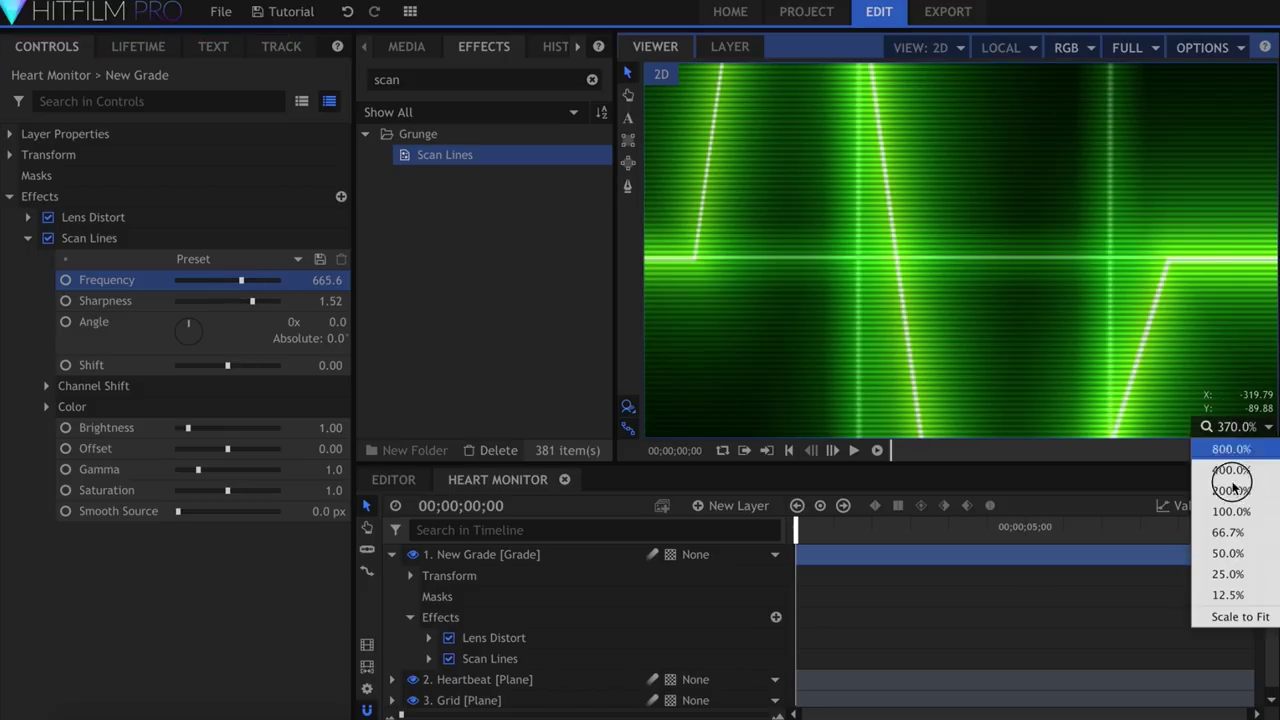
{"action": "left_click", "coordinate": [1244, 618]}
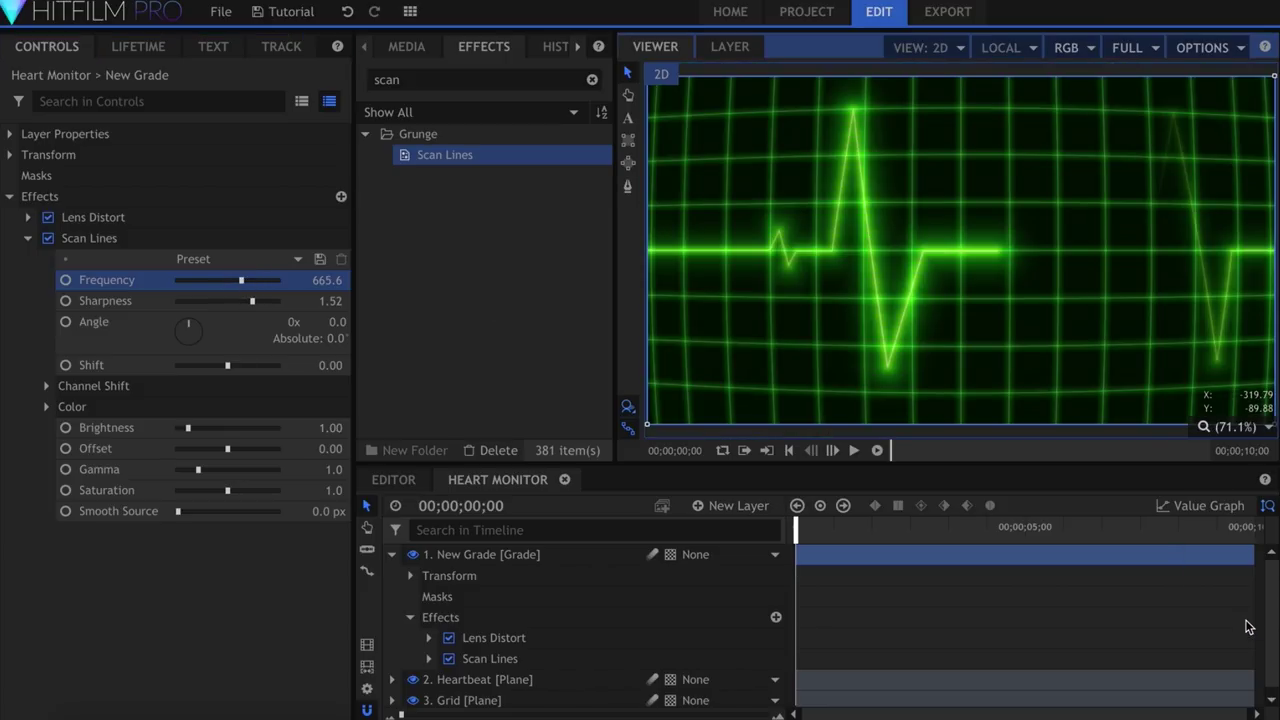
Apply Anamorphic Lens Flare to the grade layer and show its settings.
{"action": "double_click", "coordinate": [472, 79]}
{"action": "type", "text": "anamor"}
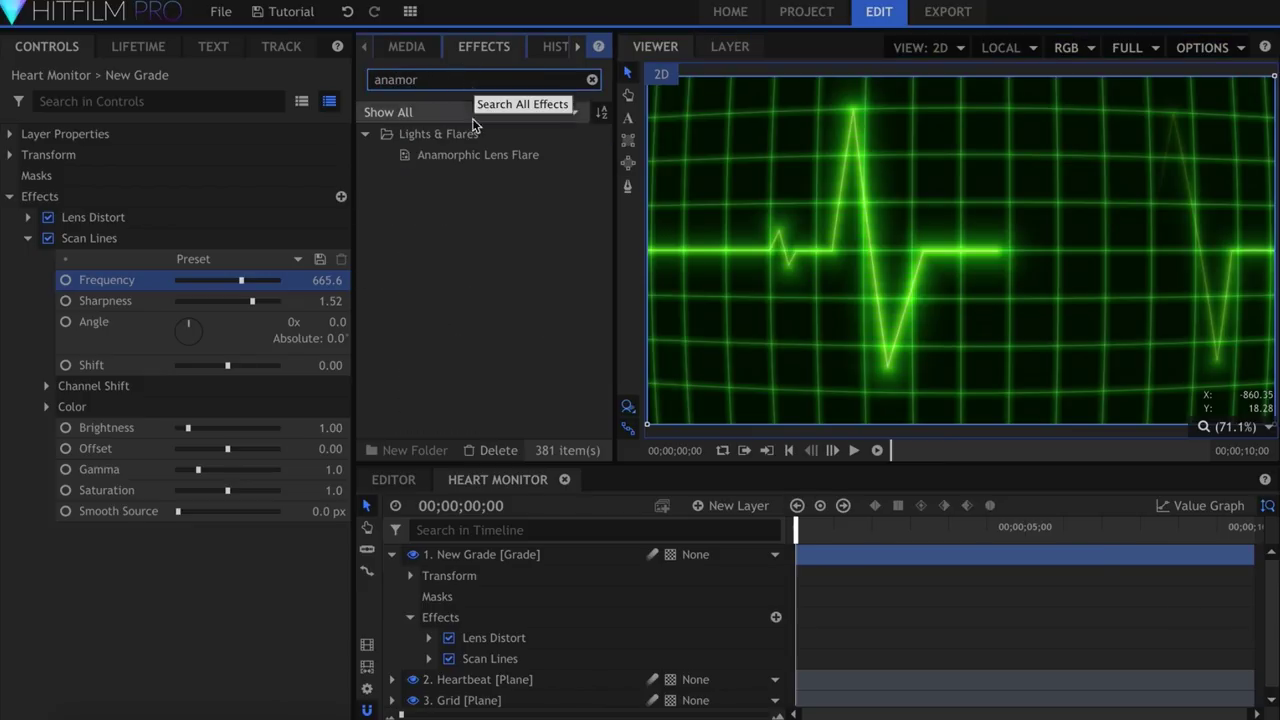
{"action": "left_click_drag", "start_coordinate": [478, 154], "coordinate": [270, 474]}
{"action": "left_click", "coordinate": [28, 238]}
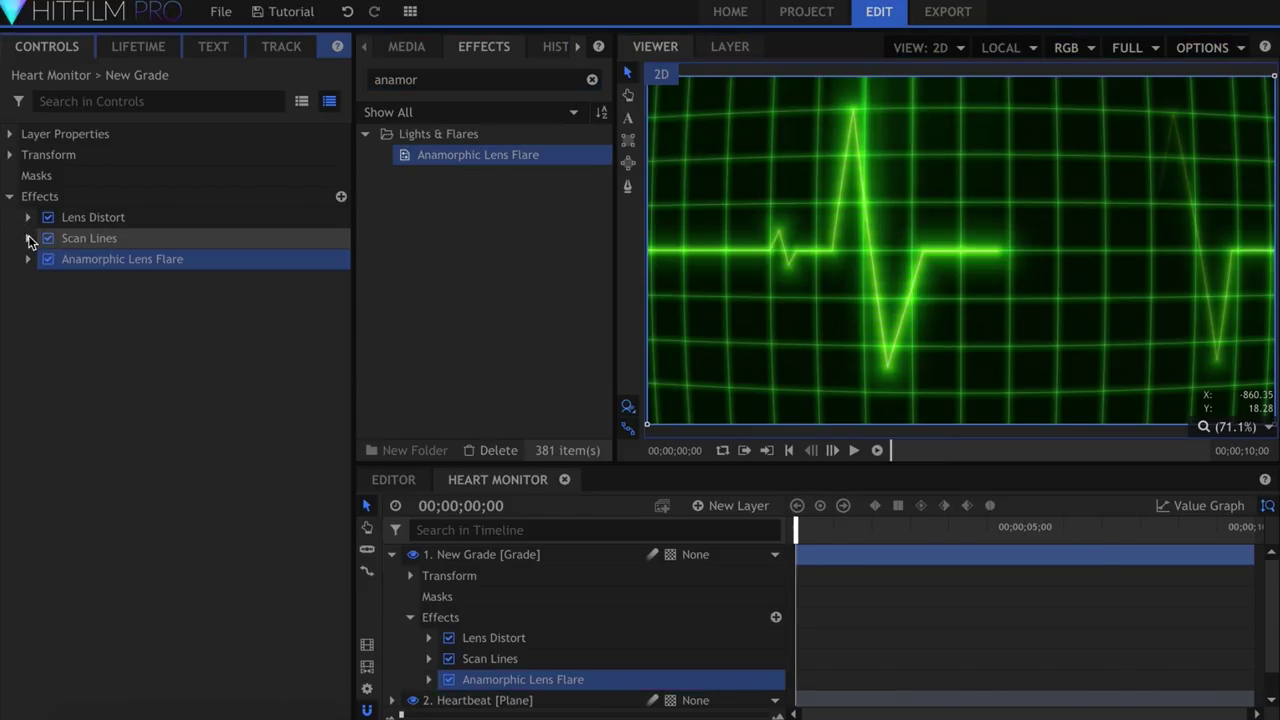
{"action": "left_click", "coordinate": [28, 259]}
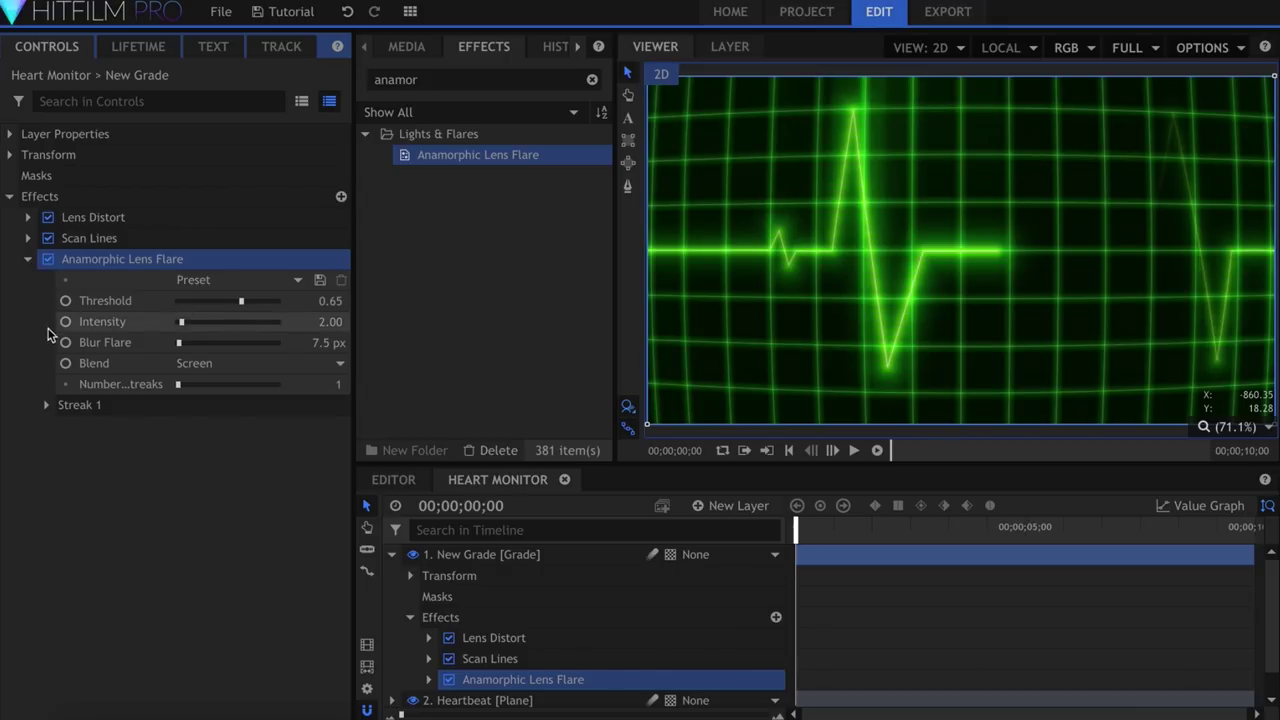
Centre the Streak 1 alignment, turn off the vertical pivot, raise flare blur and set intensity 1.
{"action": "left_click", "coordinate": [46, 405]}
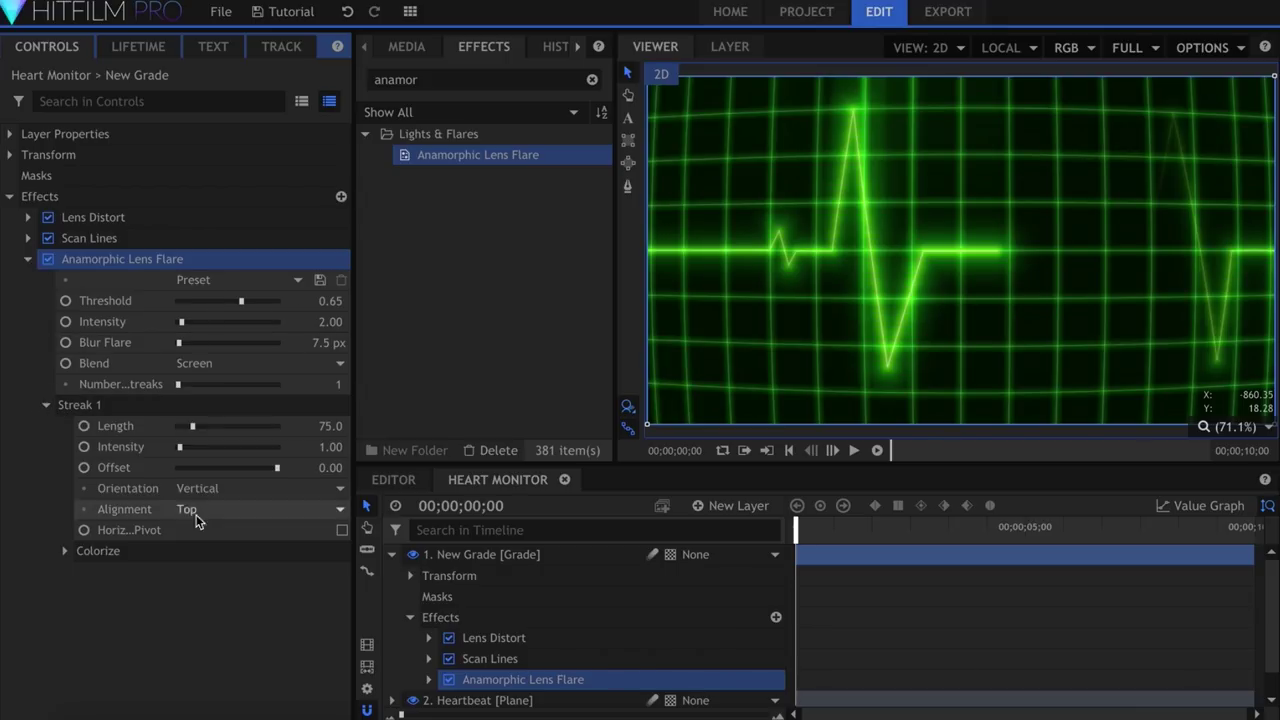
{"action": "left_click", "coordinate": [250, 509]}
{"action": "left_click", "coordinate": [247, 529]}
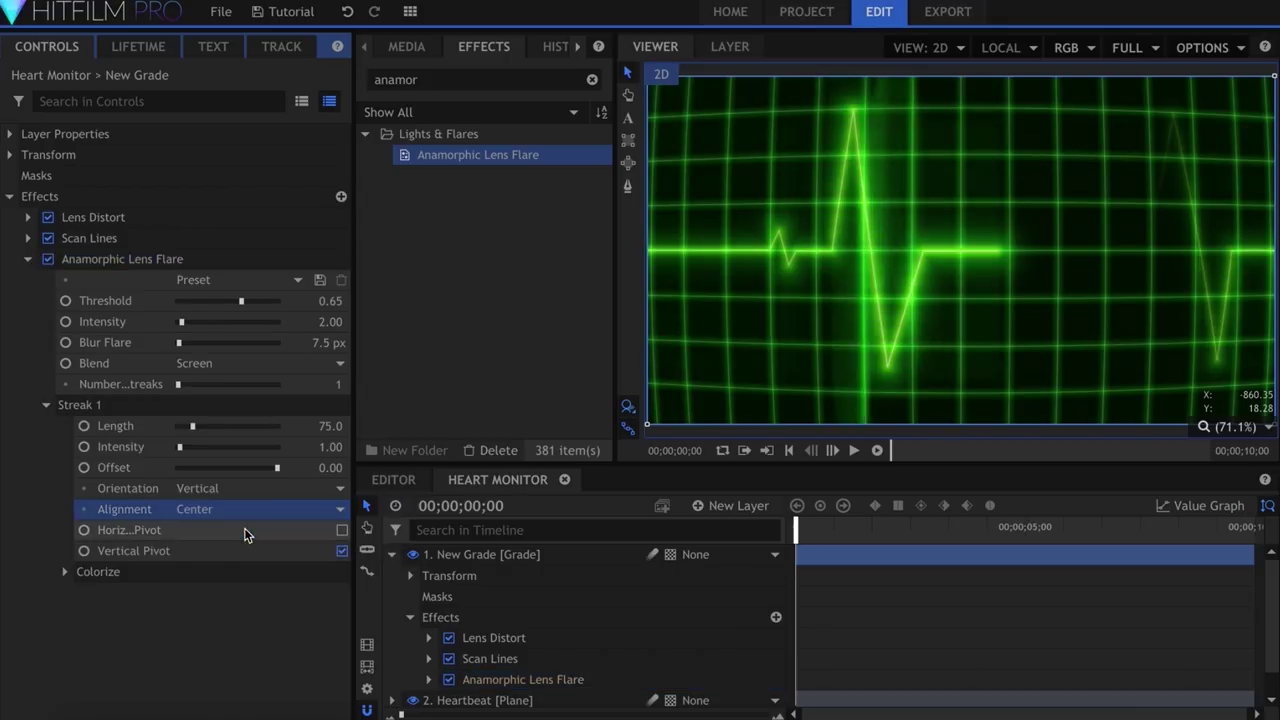
{"action": "left_click", "coordinate": [341, 552]}
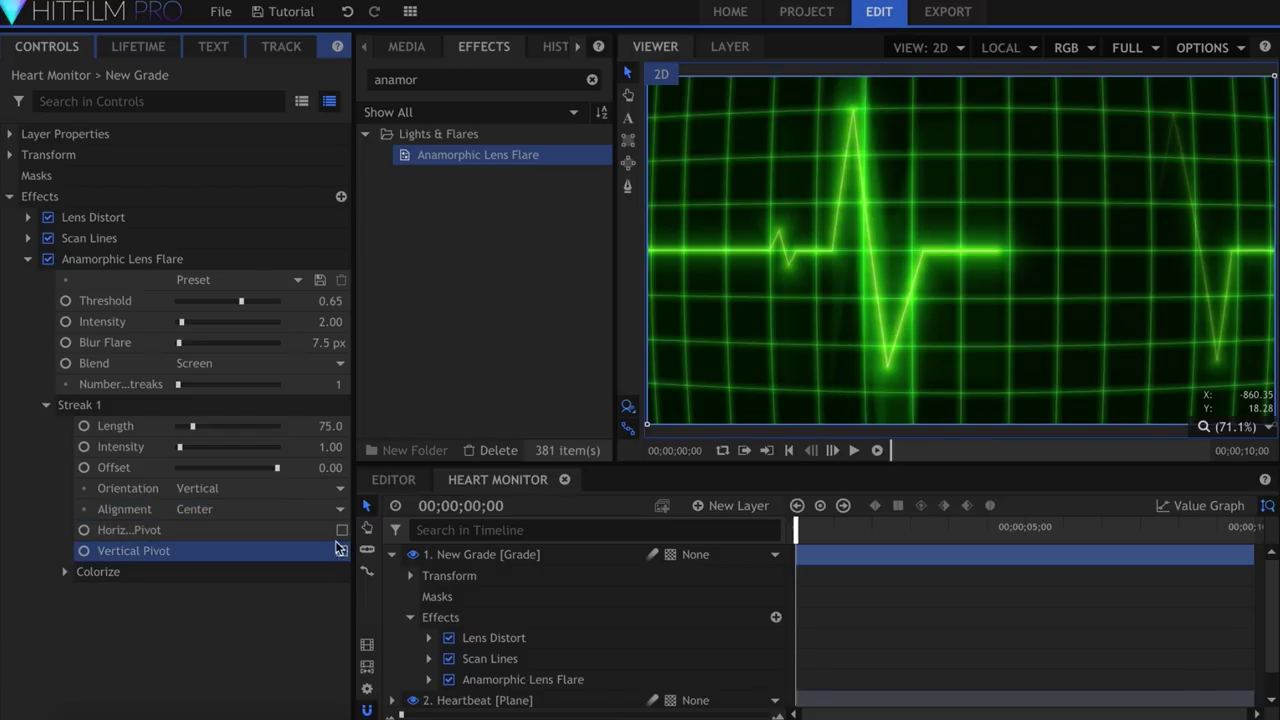
{"action": "left_click_drag", "start_coordinate": [314, 340], "coordinate": [346, 340]}
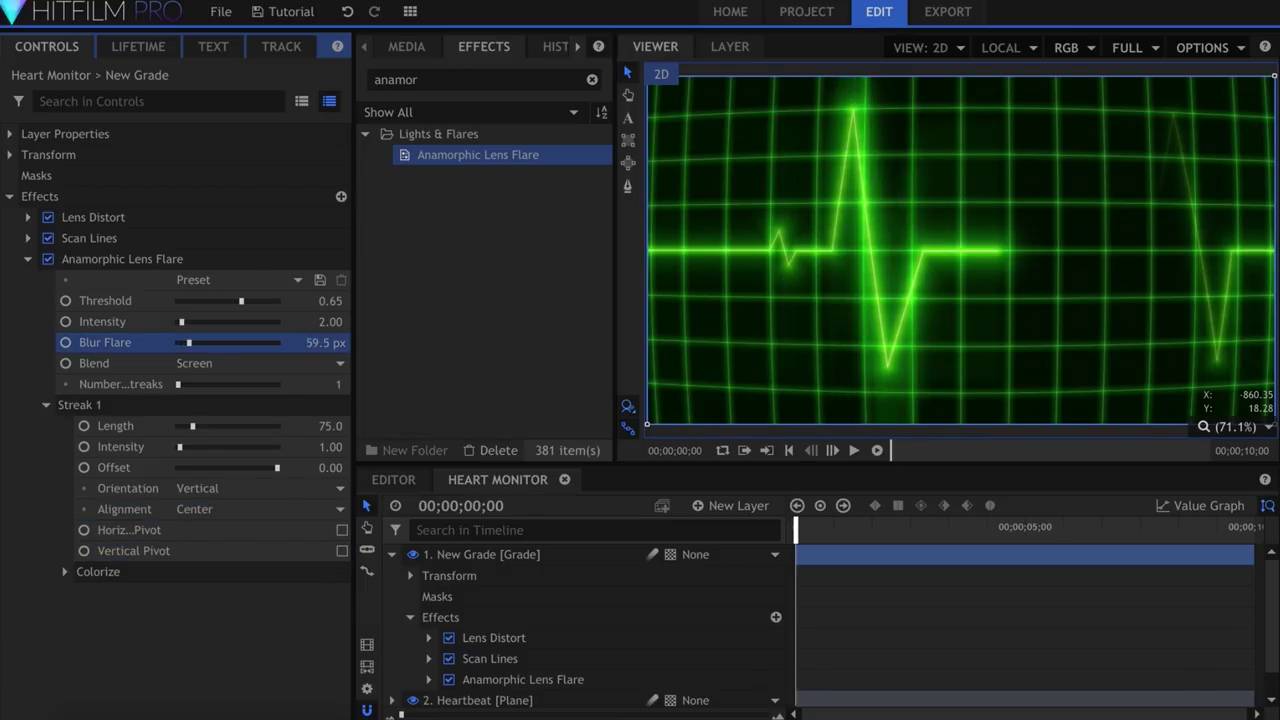
{"action": "left_click", "coordinate": [327, 321]}
{"action": "type", "text": "1.5"}
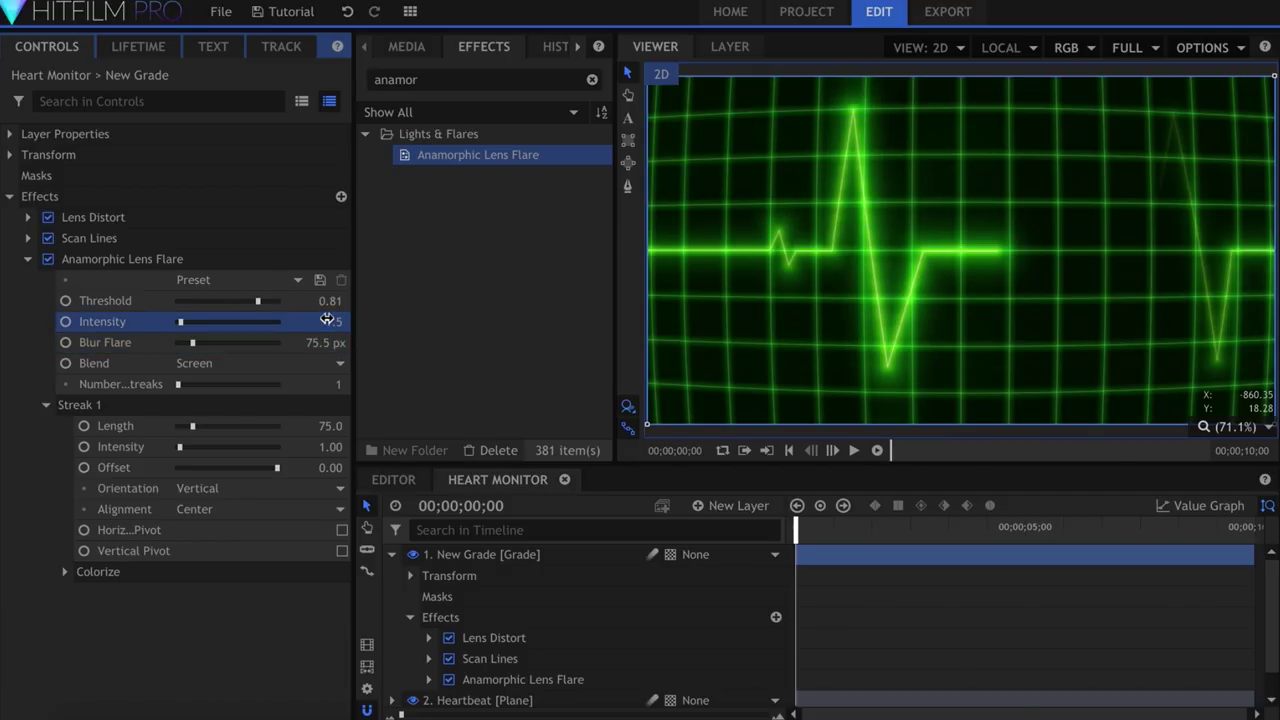
Add a new grade layer and apply TV Damage to it.
{"action": "left_click", "coordinate": [697, 507]}
{"action": "left_click", "coordinate": [716, 569]}
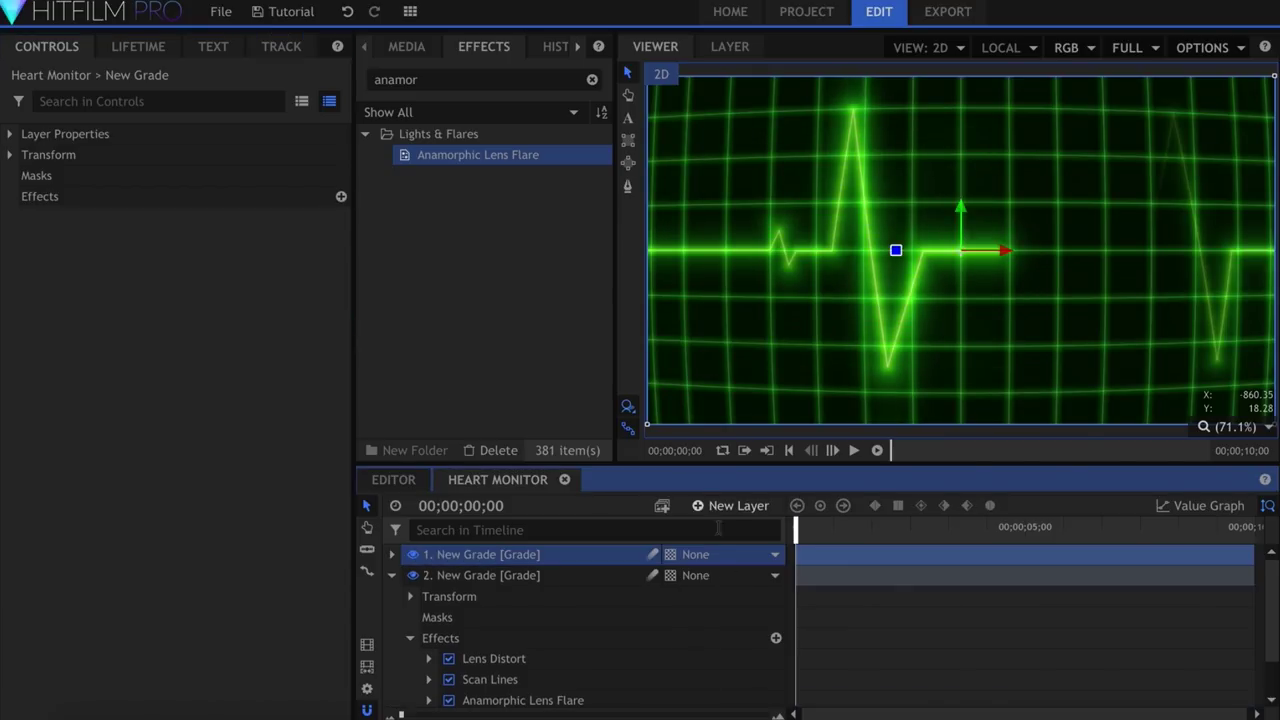
{"action": "left_click", "coordinate": [538, 80]}
{"action": "key", "text": "ctrl+a"}
{"action": "type", "text": "tv"}
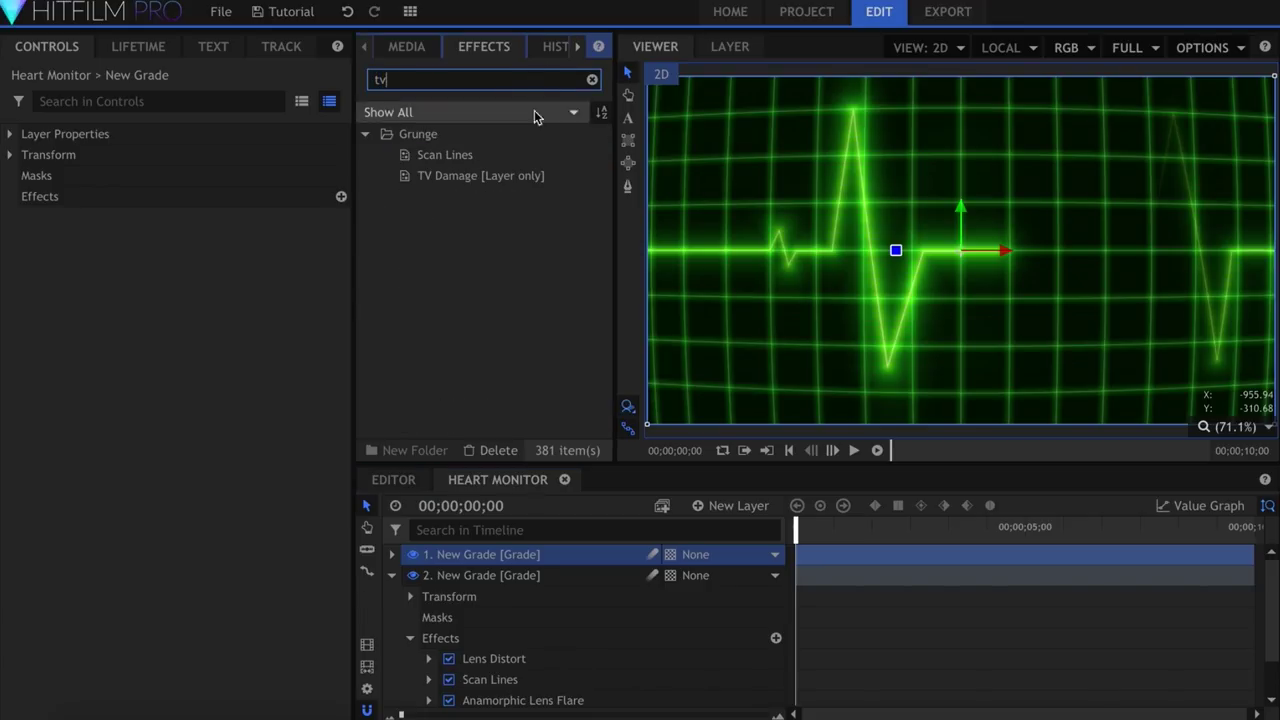
{"action": "left_click_drag", "start_coordinate": [545, 188], "coordinate": [593, 556]}
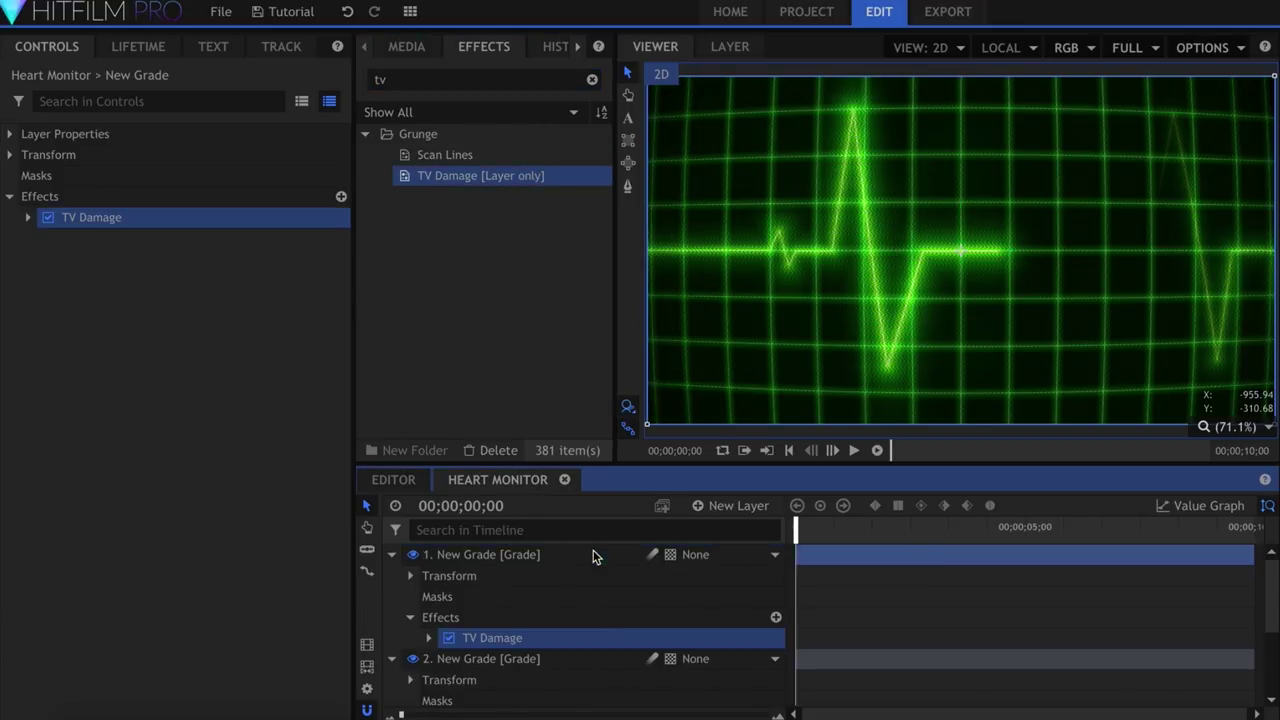
{"action": "left_click", "coordinate": [27, 217]}
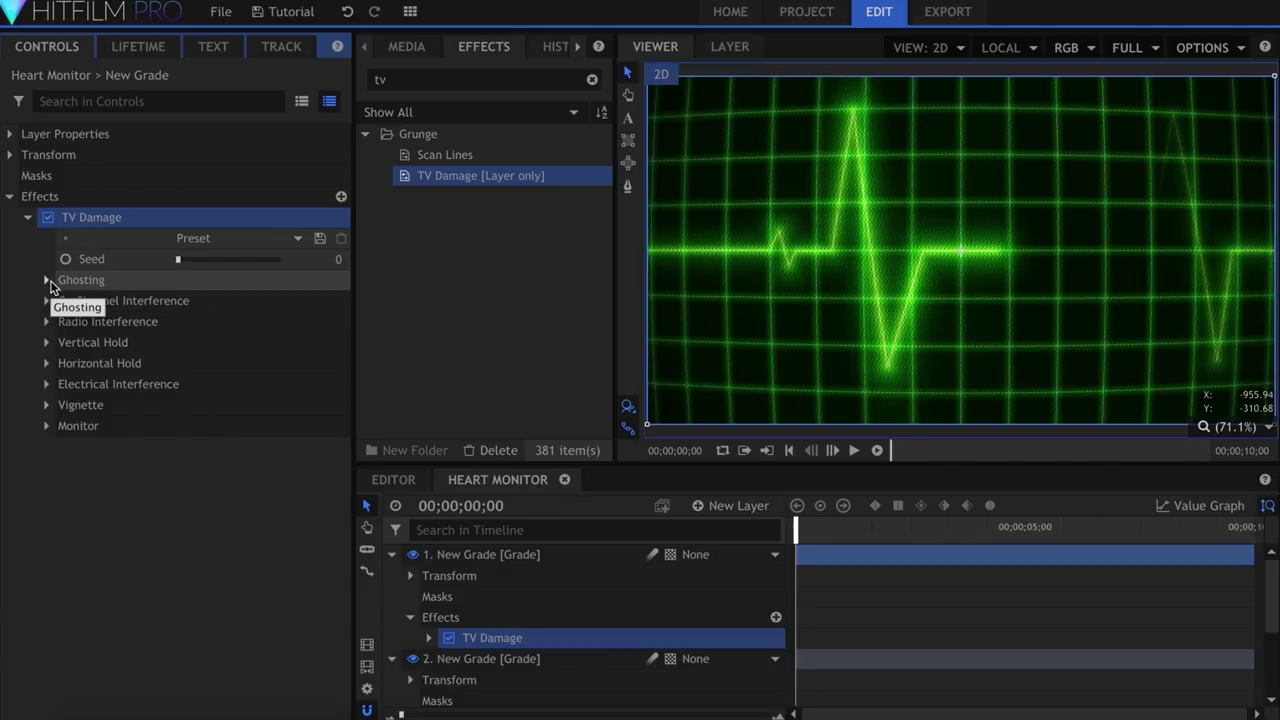
Disable Radio Interference, Vertical Hold, Horizontal Hold and vignette, enabling only Monitor.
{"action": "left_click", "coordinate": [150, 101]}
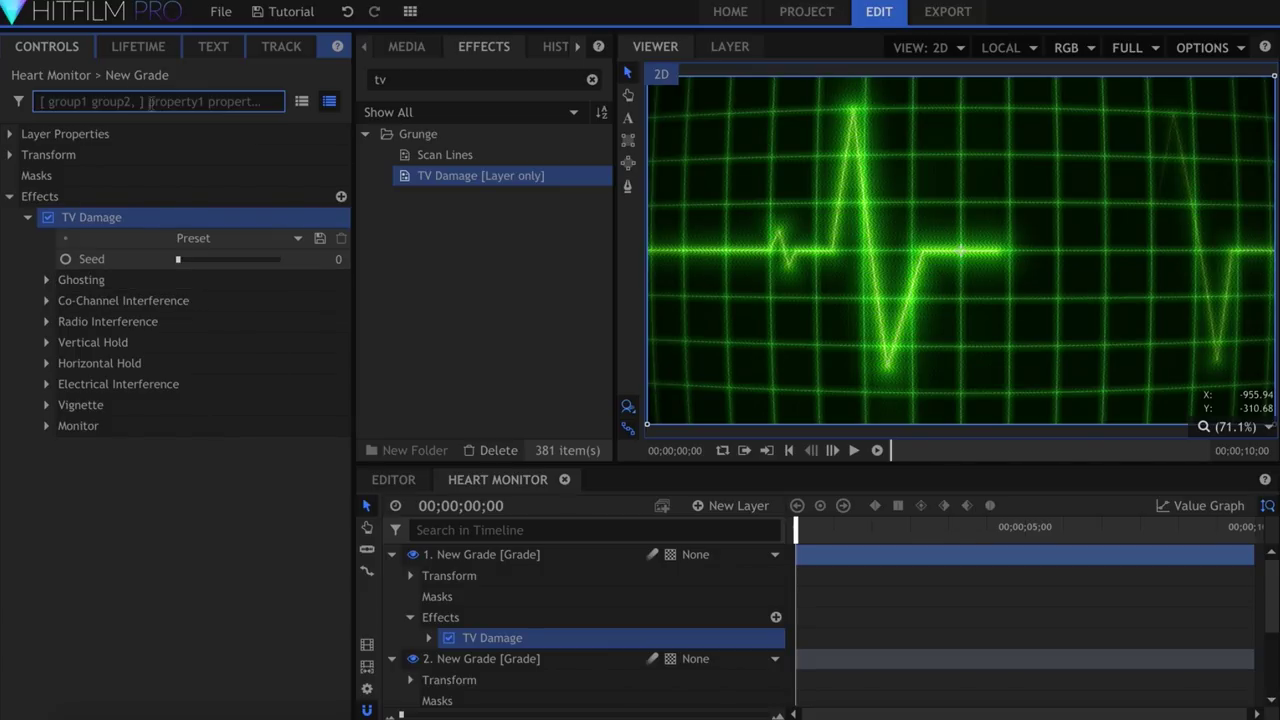
{"action": "type", "text": "enabled"}
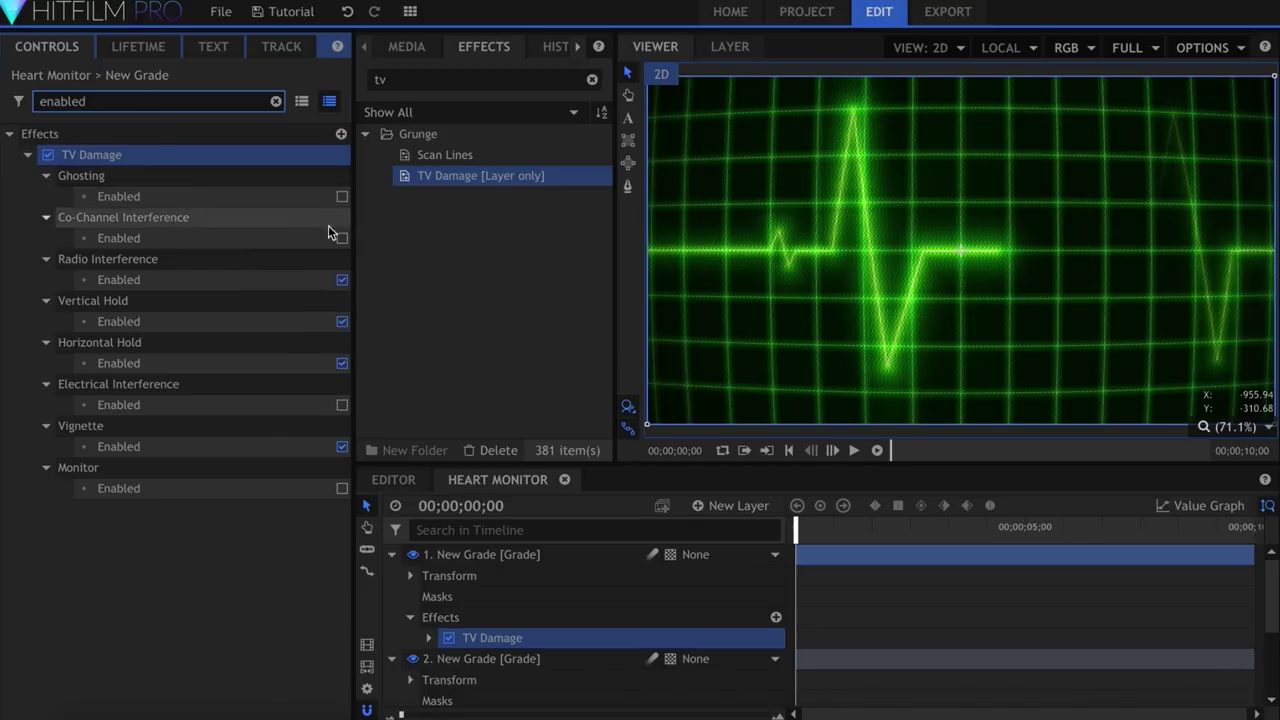
{"action": "left_click", "coordinate": [341, 280]}
{"action": "left_click", "coordinate": [342, 321]}
{"action": "left_click", "coordinate": [342, 363]}
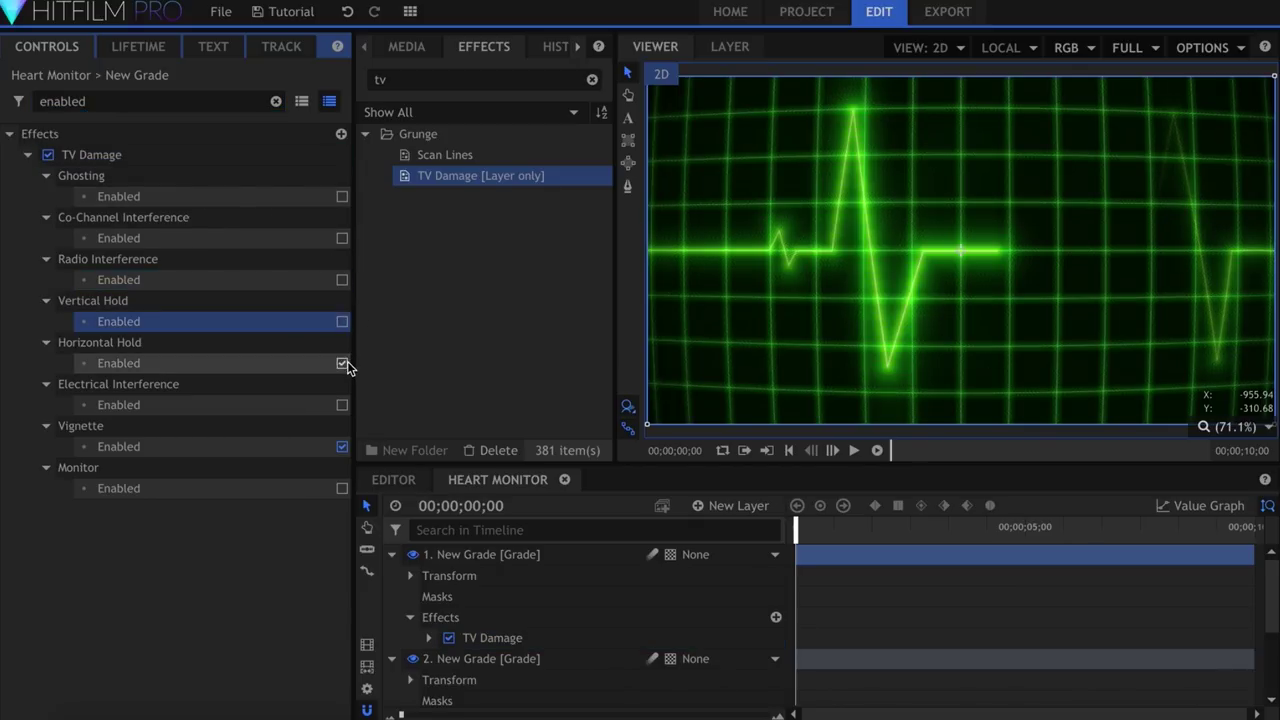
{"action": "left_click", "coordinate": [342, 446]}
{"action": "left_click", "coordinate": [342, 488]}
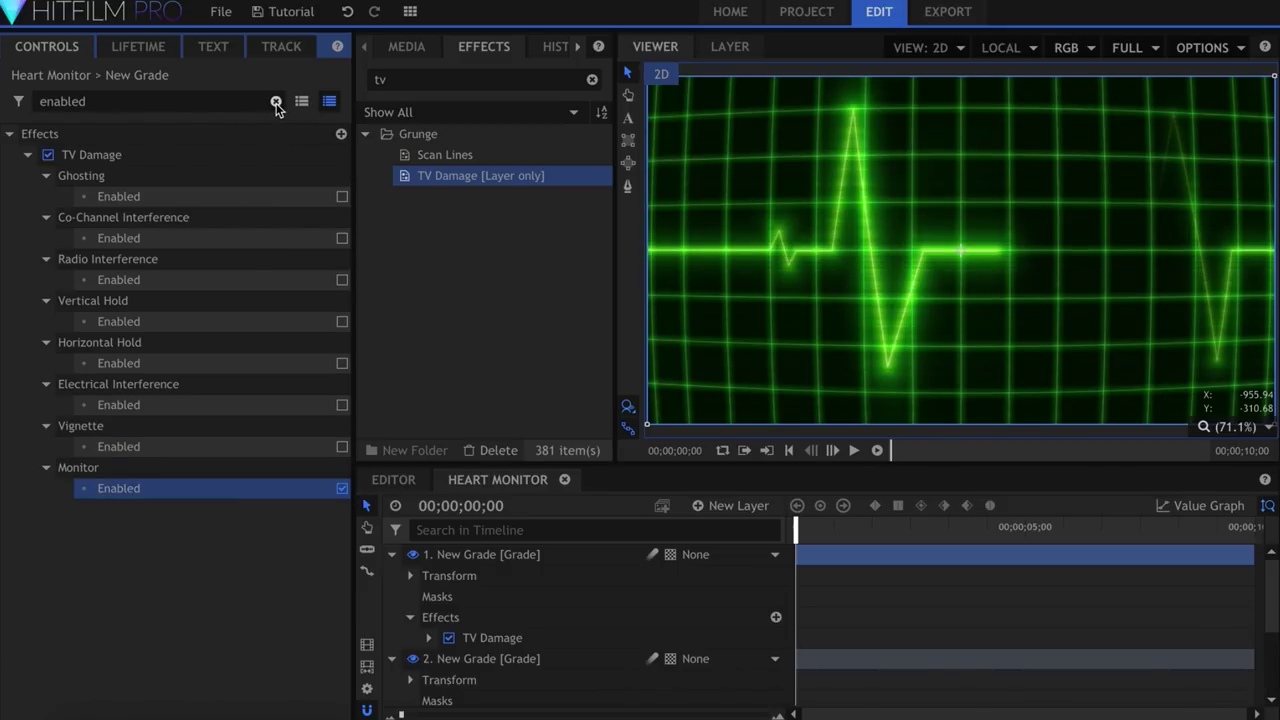
{"action": "left_click", "coordinate": [276, 102]}
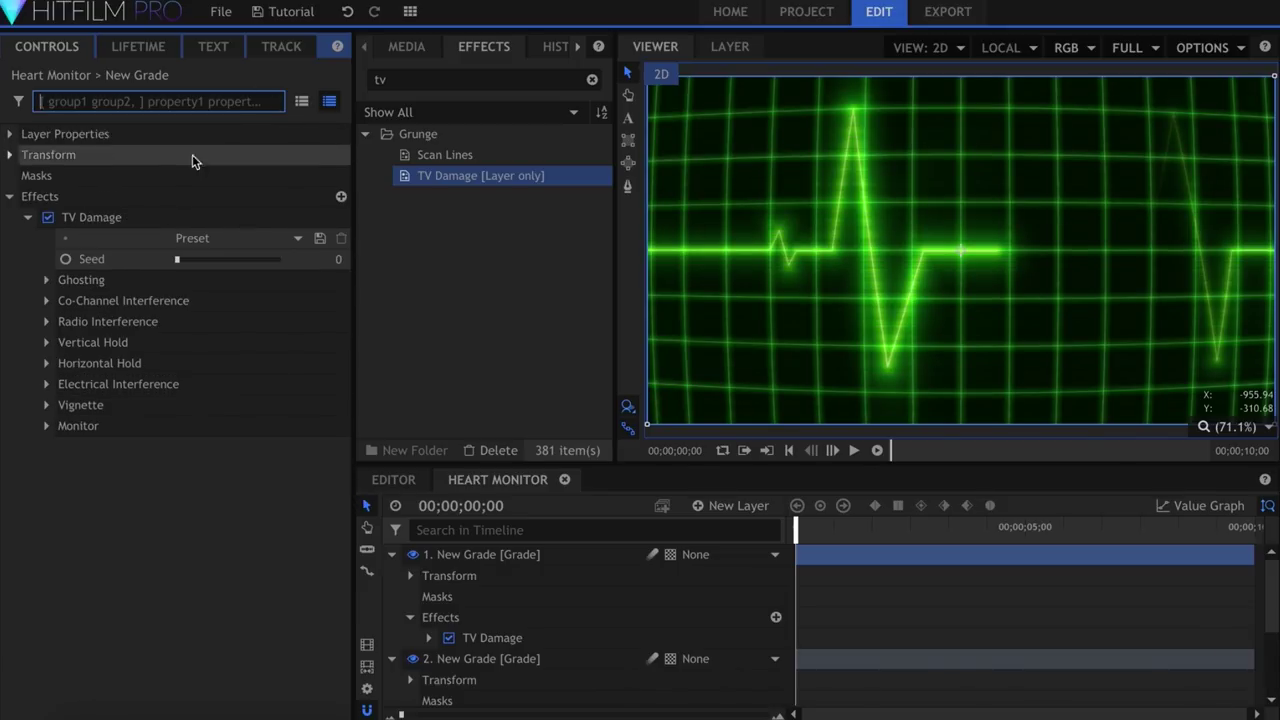
Set the TV Damage Monitor resolution to 60.
{"action": "left_click", "coordinate": [45, 426]}
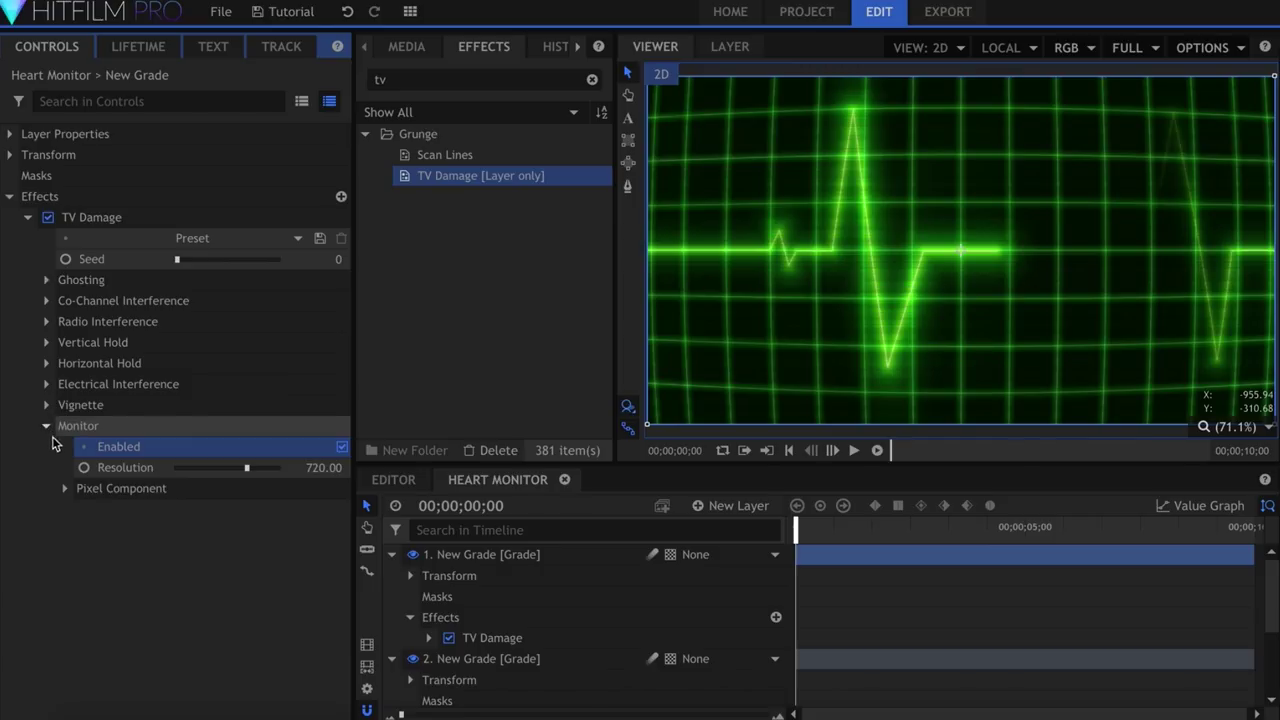
{"action": "left_click_drag", "start_coordinate": [227, 467], "coordinate": [178, 477]}
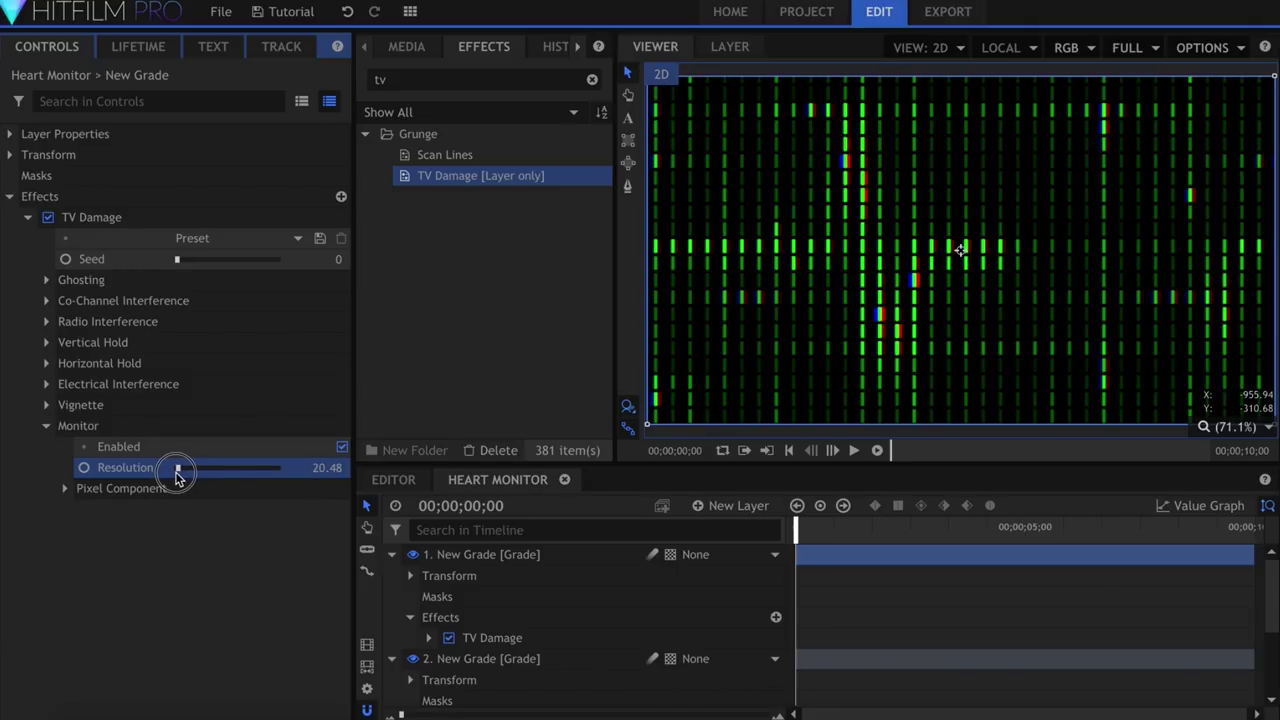
{"action": "left_click", "coordinate": [328, 467]}
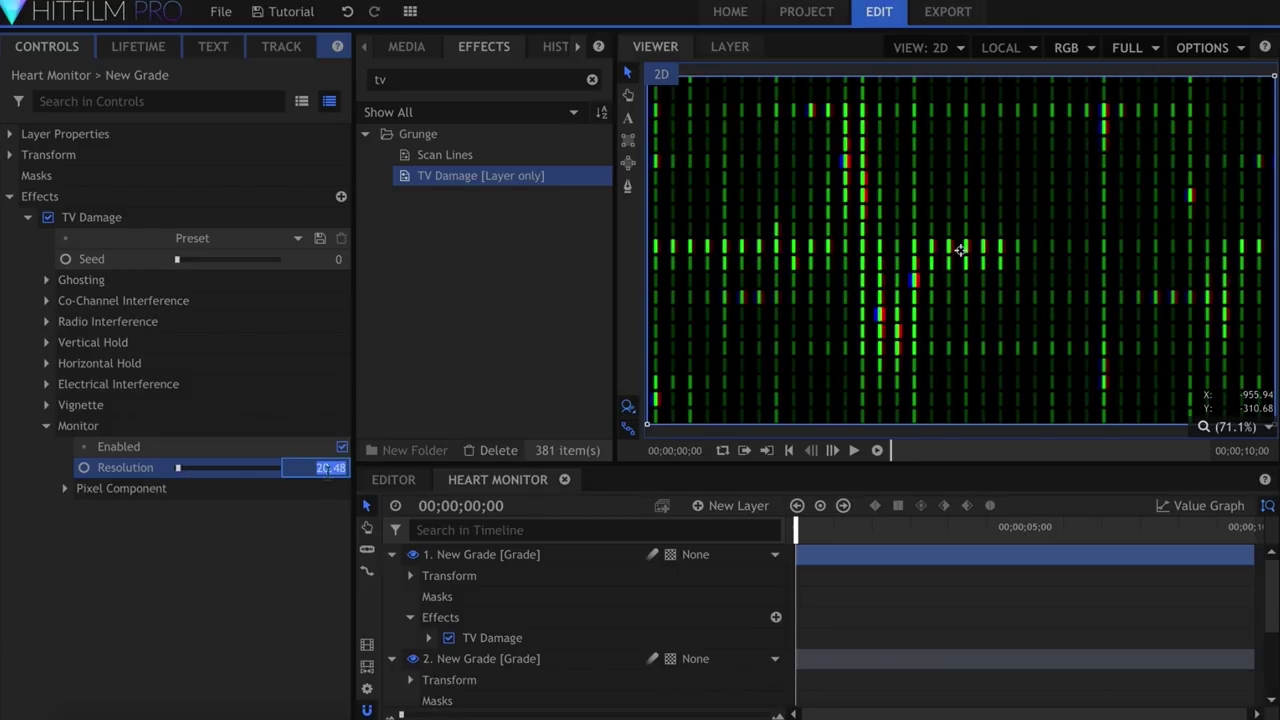
{"action": "type", "text": "60"}
{"action": "key", "text": "Return"}
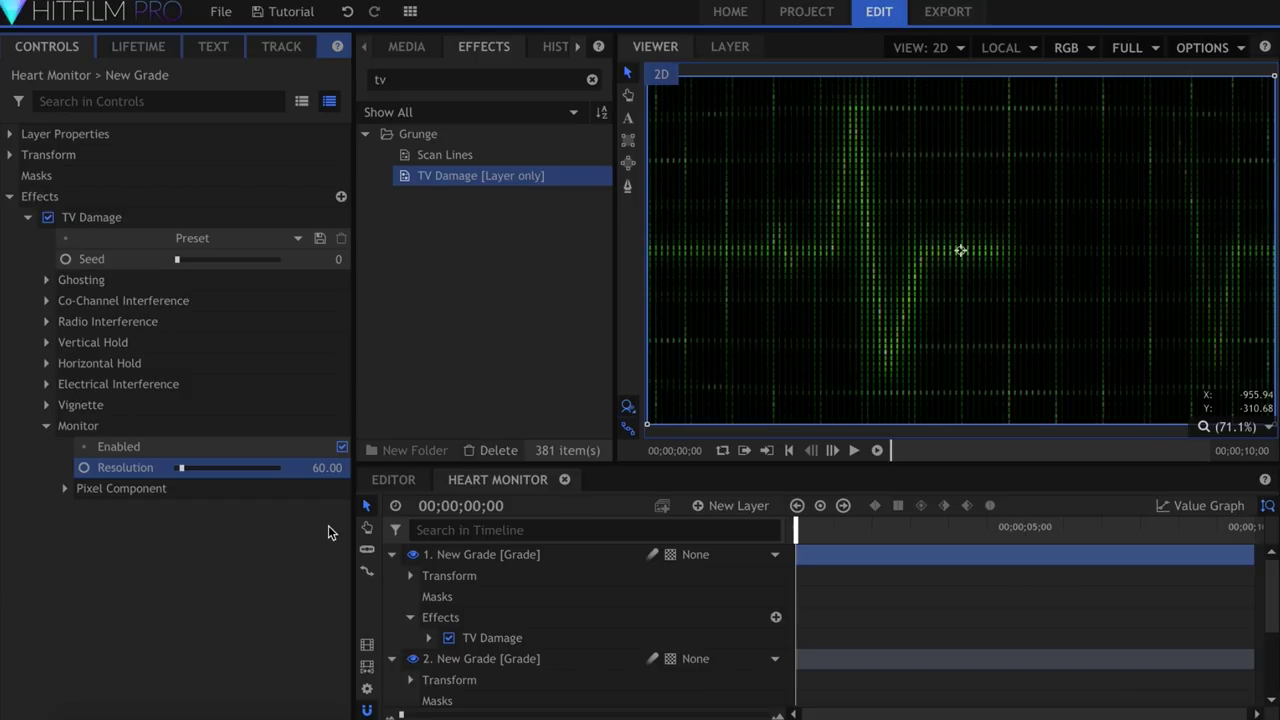
Set the top grade layer's blend mode to Screen and zoom in to inspect it.
{"action": "right_click", "coordinate": [480, 557]}
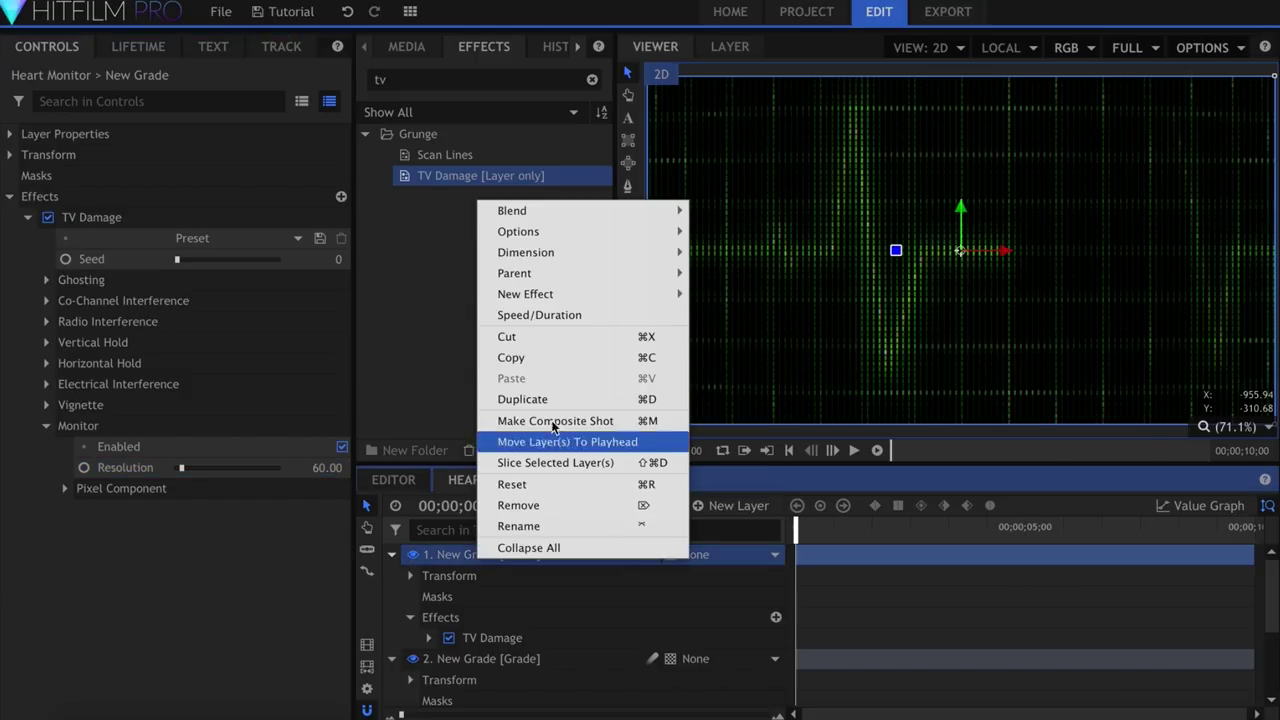
{"action": "mouse_move", "coordinate": [672, 210]}
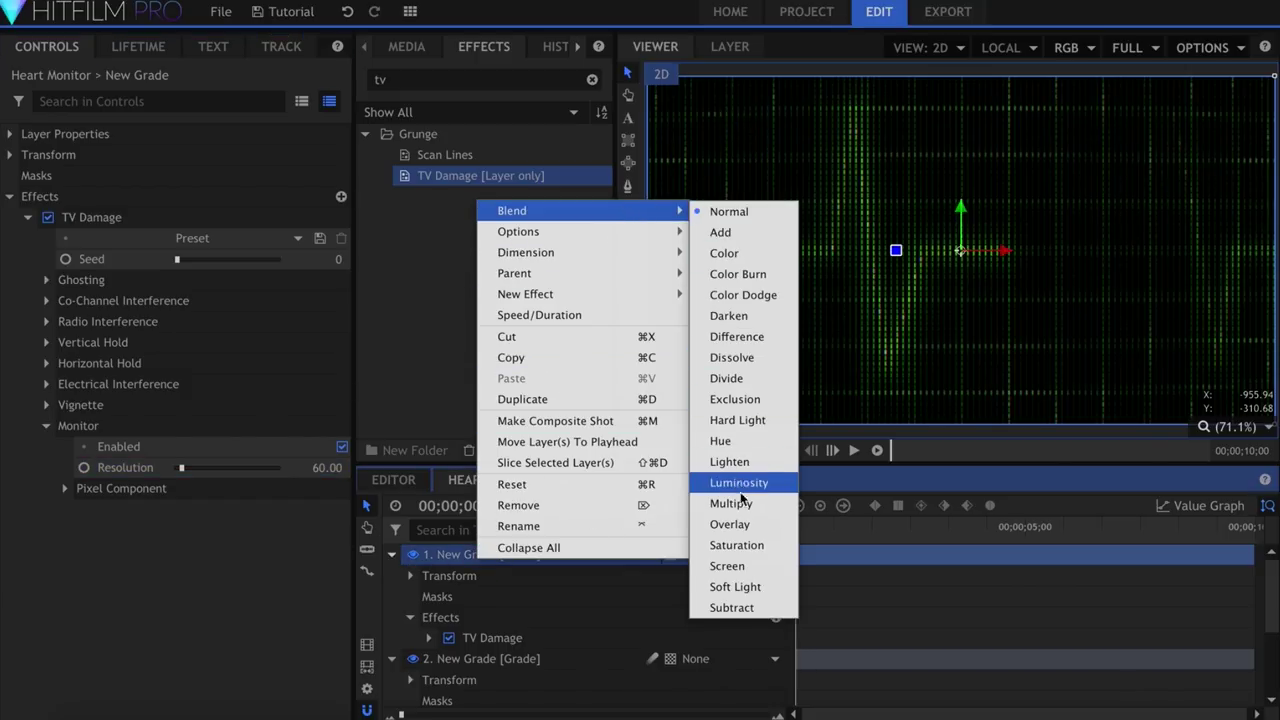
{"action": "left_click", "coordinate": [750, 568]}
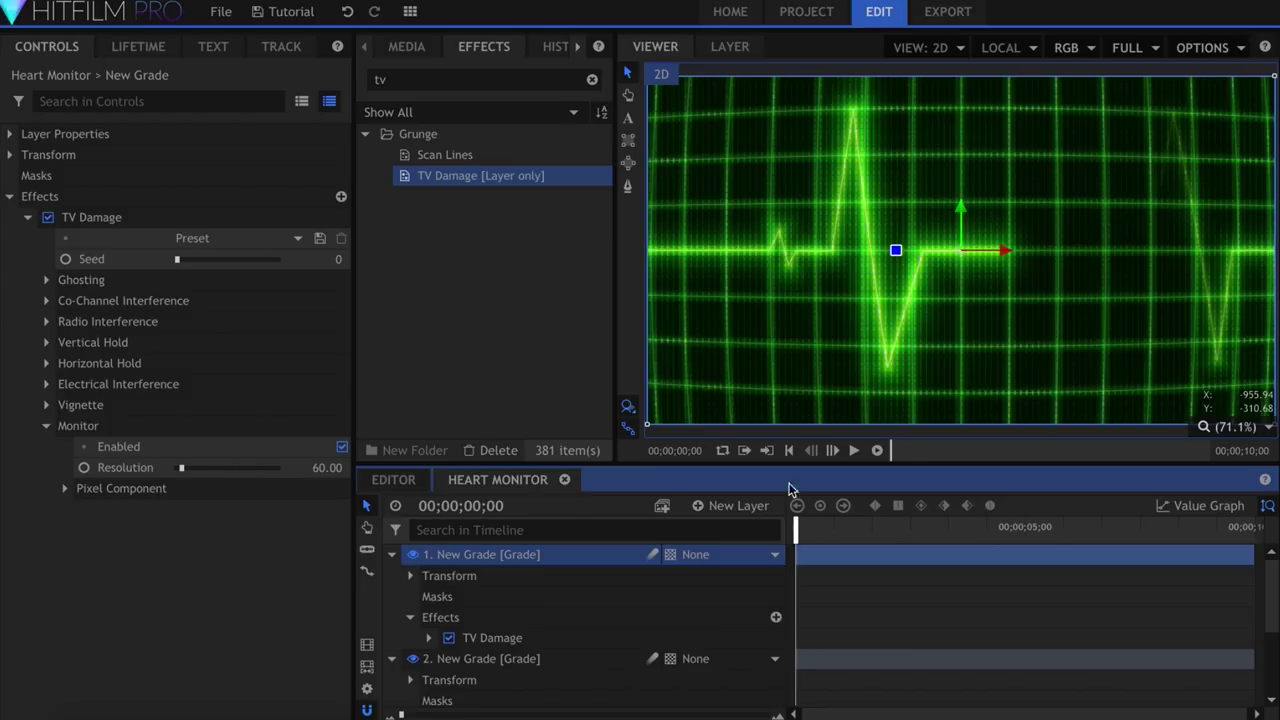
{"action": "scroll", "coordinate": [838, 259], "scroll_direction": "up", "scroll_amount": 5}
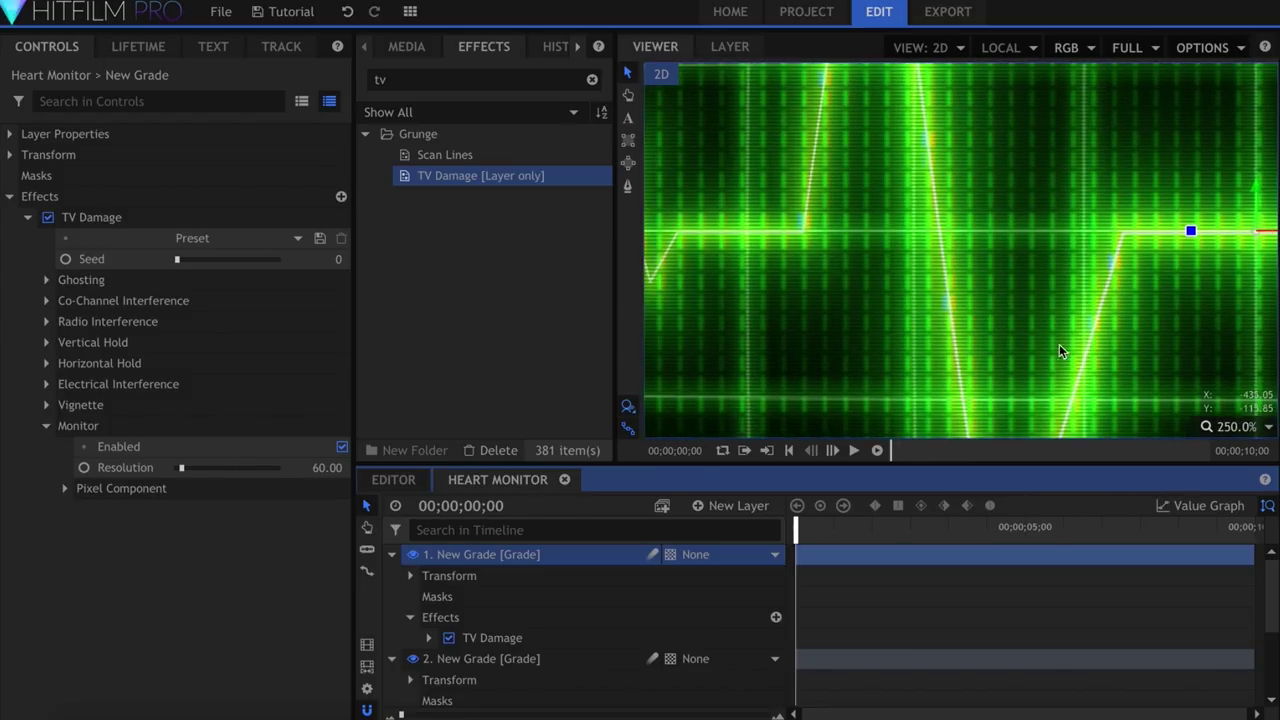
Fit the viewer, duplicate the TV Damage grade layer with Ctrl+D and hide the copy.
{"action": "left_click", "coordinate": [1237, 427]}
{"action": "left_click", "coordinate": [1234, 612]}
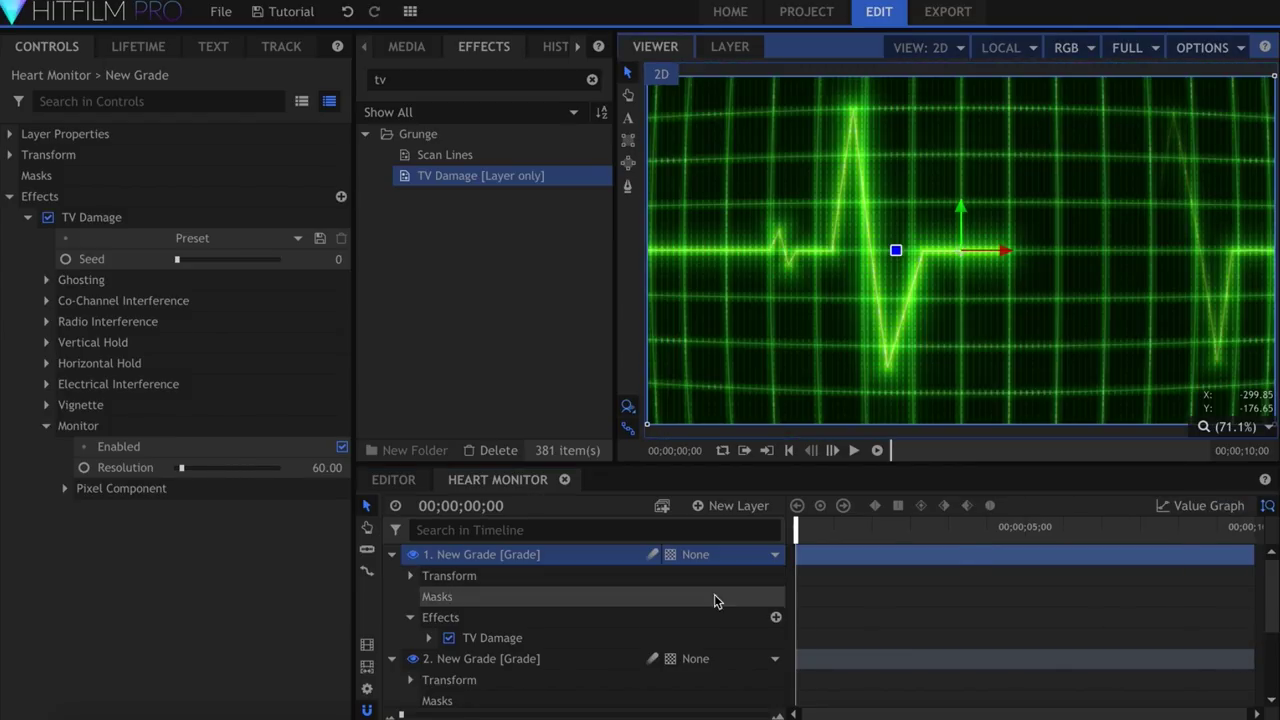
{"action": "left_click", "coordinate": [596, 563]}
{"action": "key", "text": "ctrl+d"}
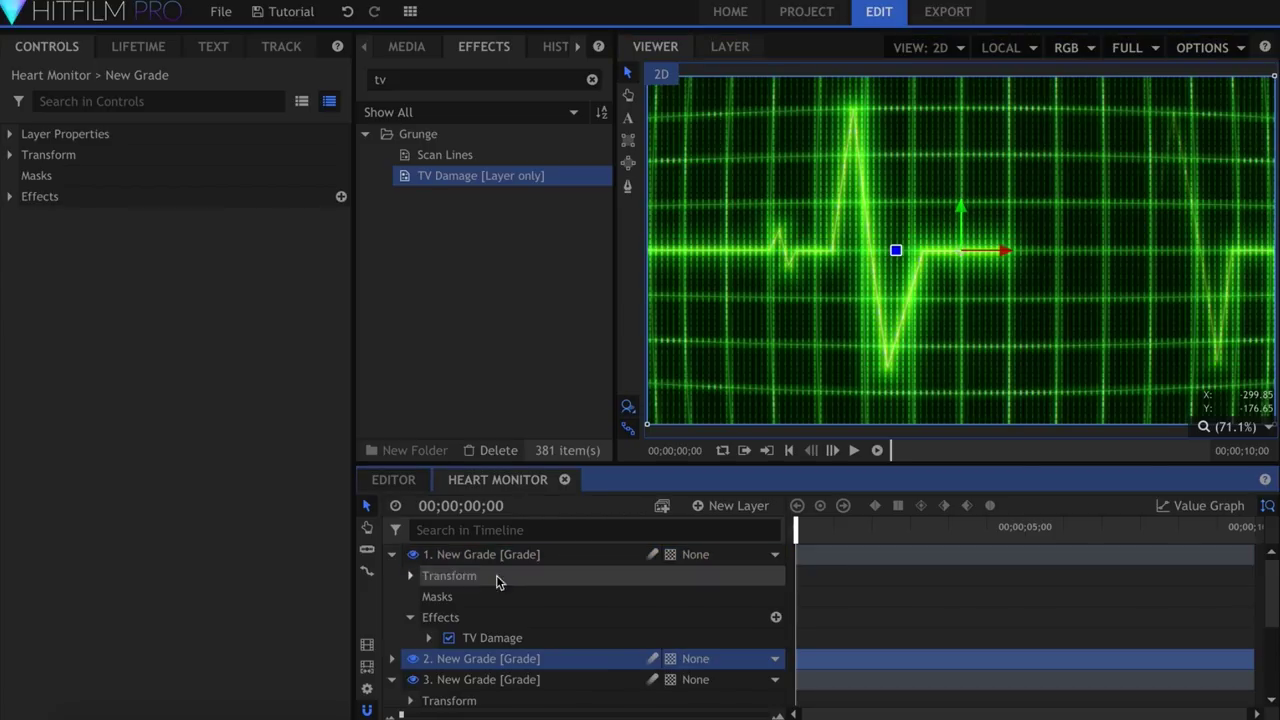
{"action": "left_click", "coordinate": [416, 661]}
{"action": "left_click", "coordinate": [391, 679]}
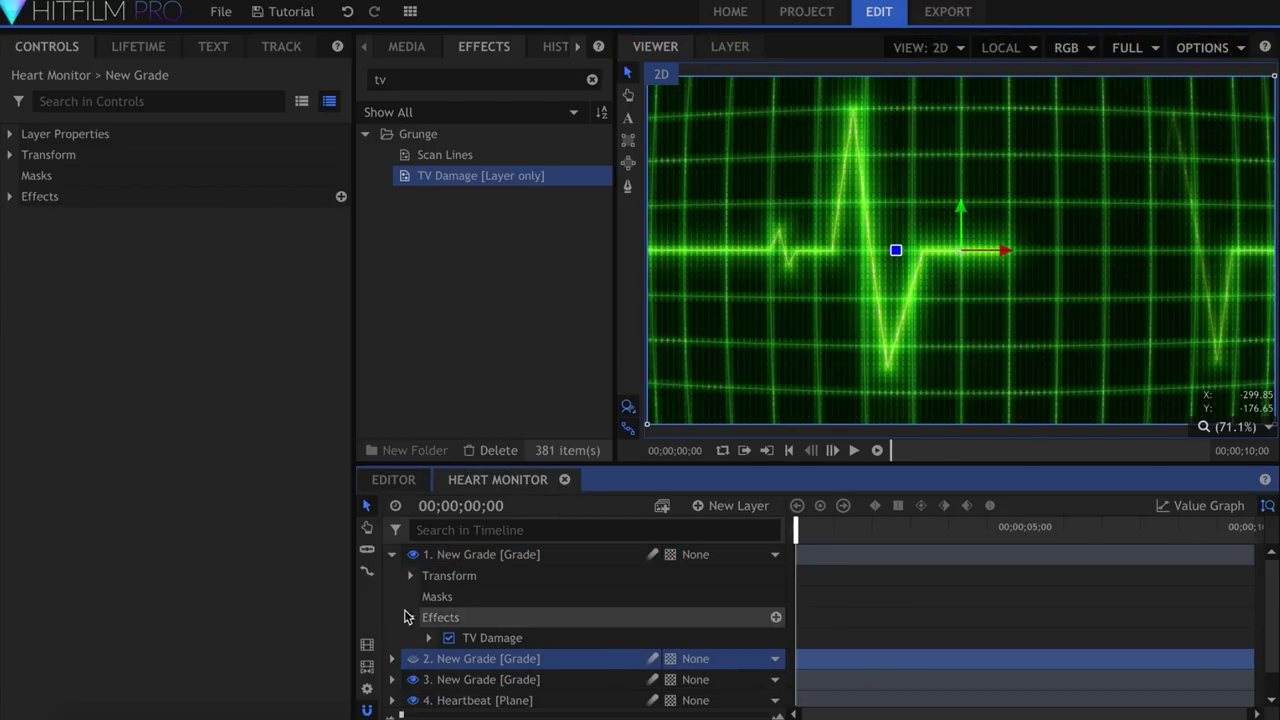
{"action": "left_click", "coordinate": [394, 556]}
{"action": "left_click", "coordinate": [467, 556]}
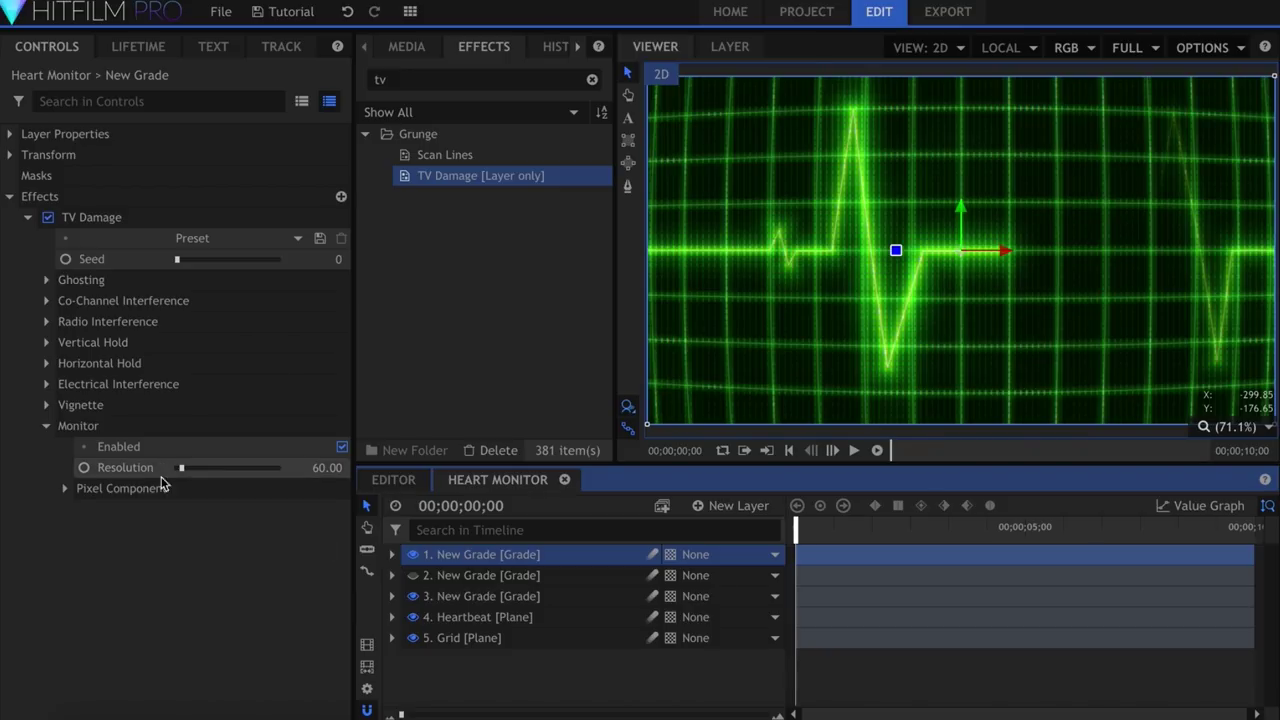
Set the Pixel Component width to 0.8 and the Monitor resolution to 20.
{"action": "left_click", "coordinate": [64, 488]}
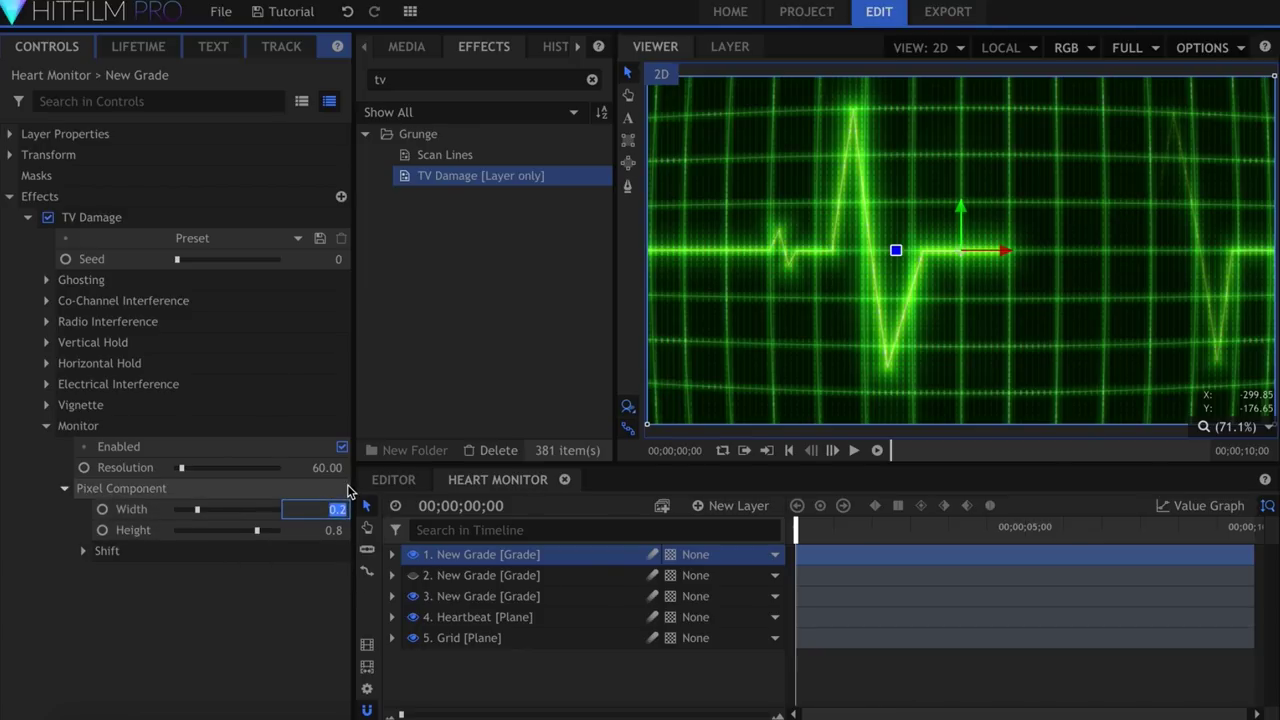
{"action": "key", "text": "Return"}
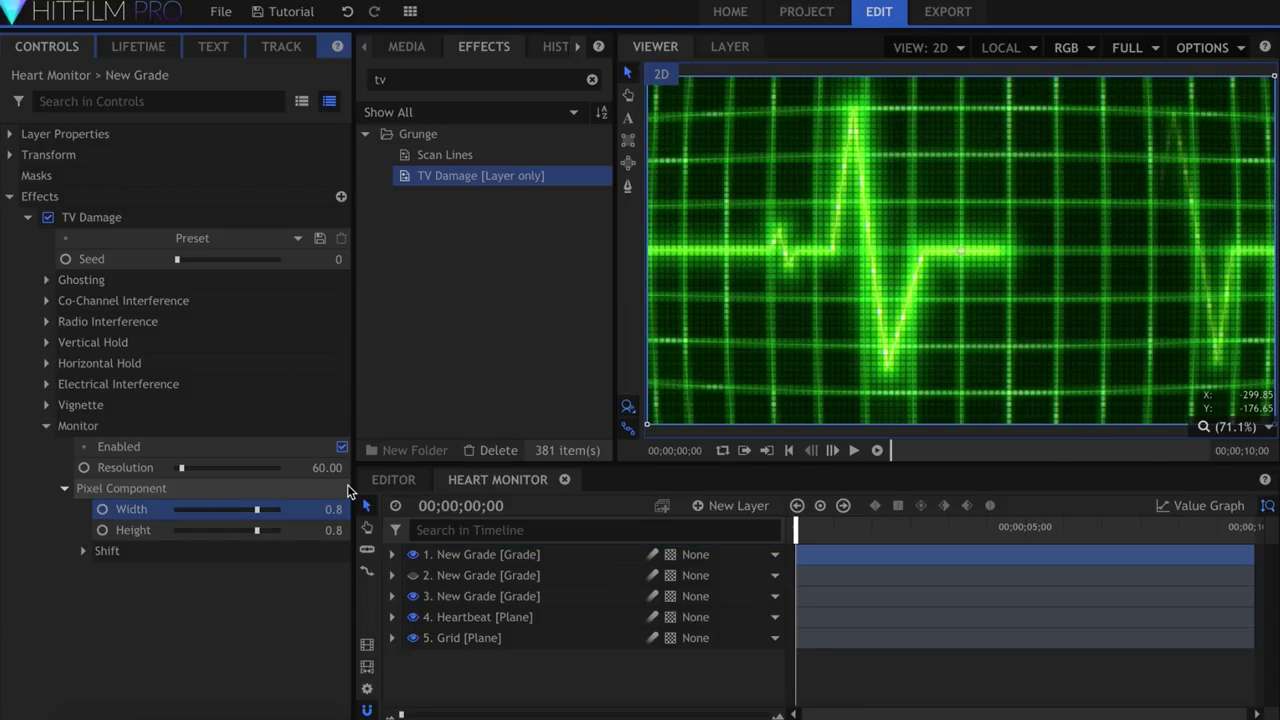
{"action": "scroll", "coordinate": [848, 215], "scroll_direction": "up", "scroll_amount": 4}
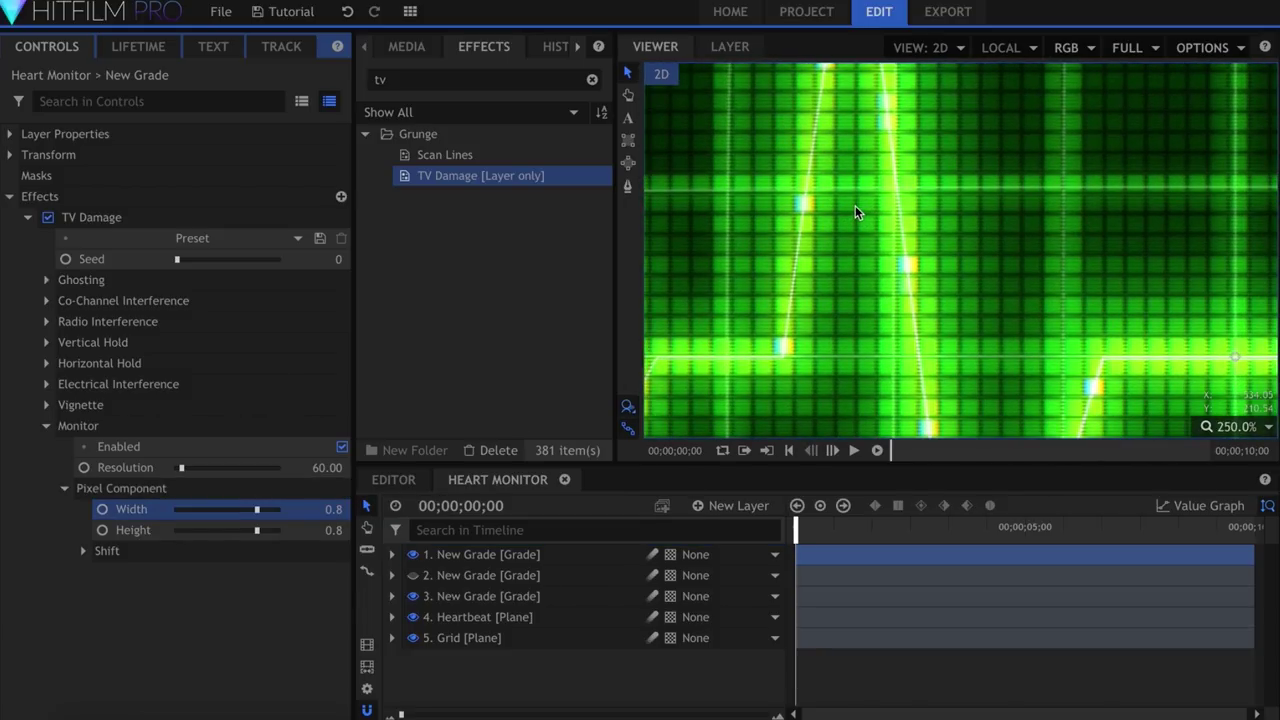
{"action": "left_click", "coordinate": [330, 467]}
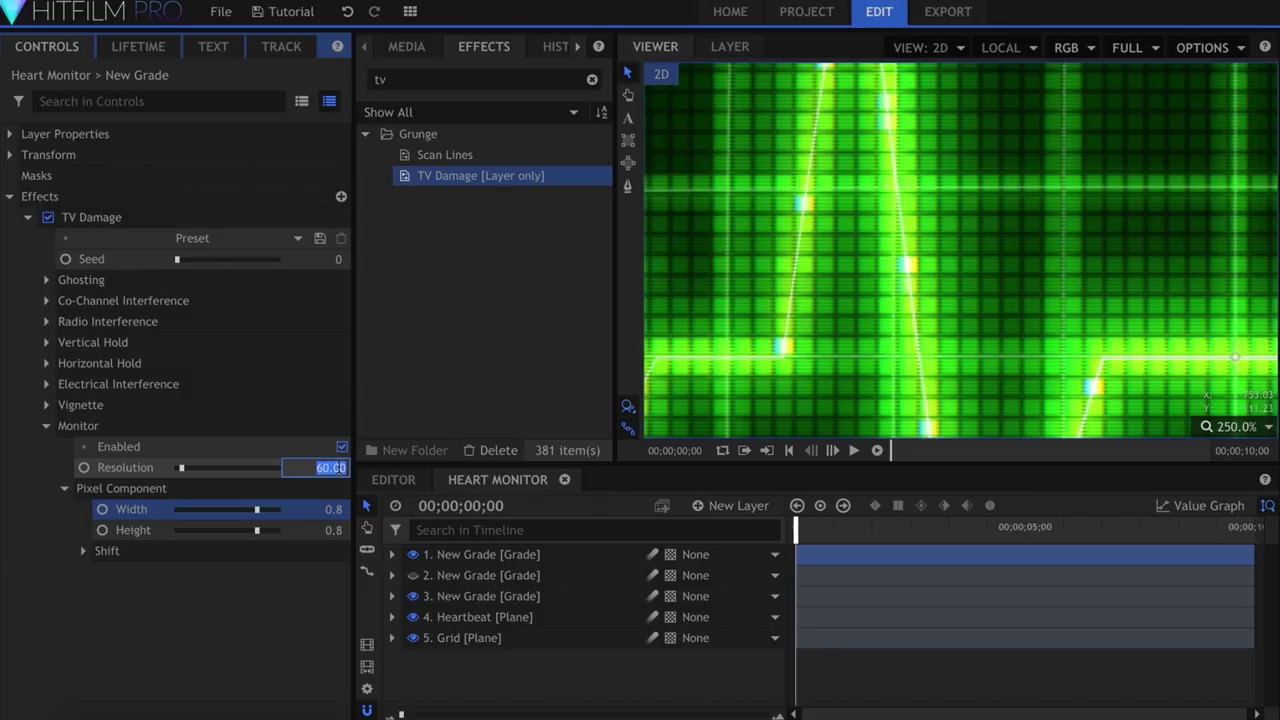
{"action": "type", "text": "20"}
{"action": "key", "text": "Return"}
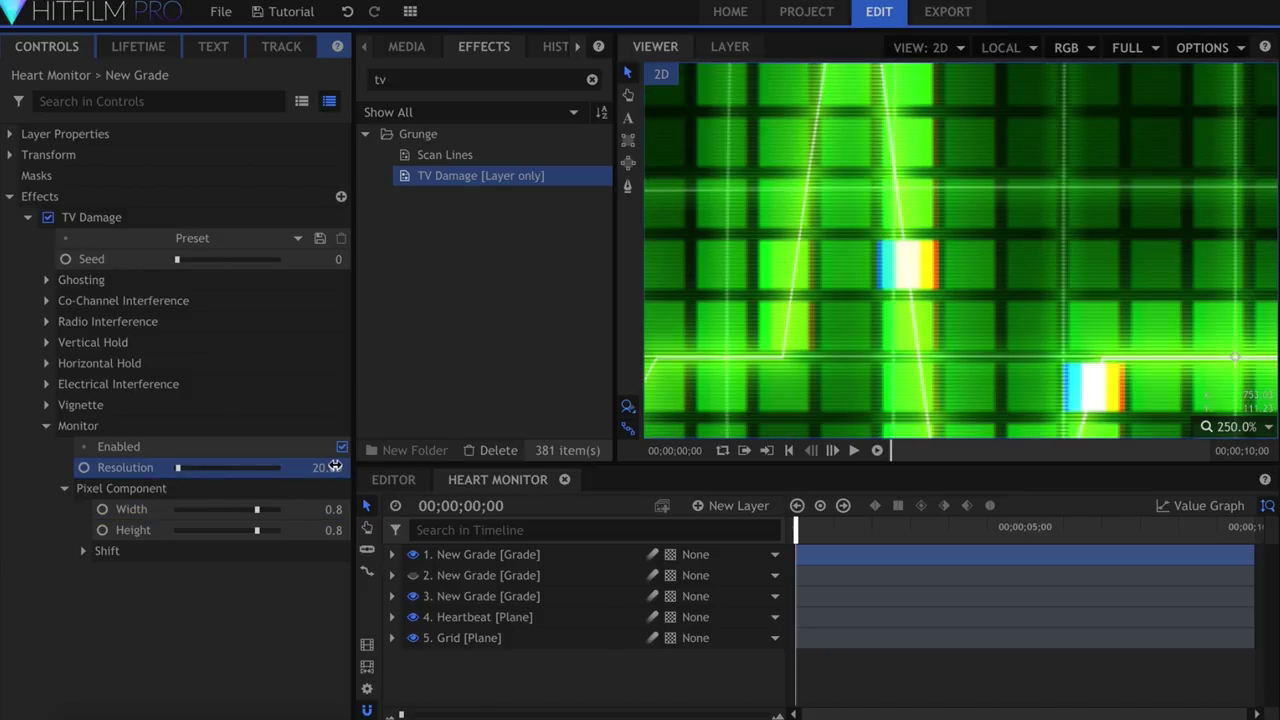
Unhide the duplicated grade layer, fit the frame and reveal the top grade's opacity.
{"action": "left_click", "coordinate": [412, 575]}
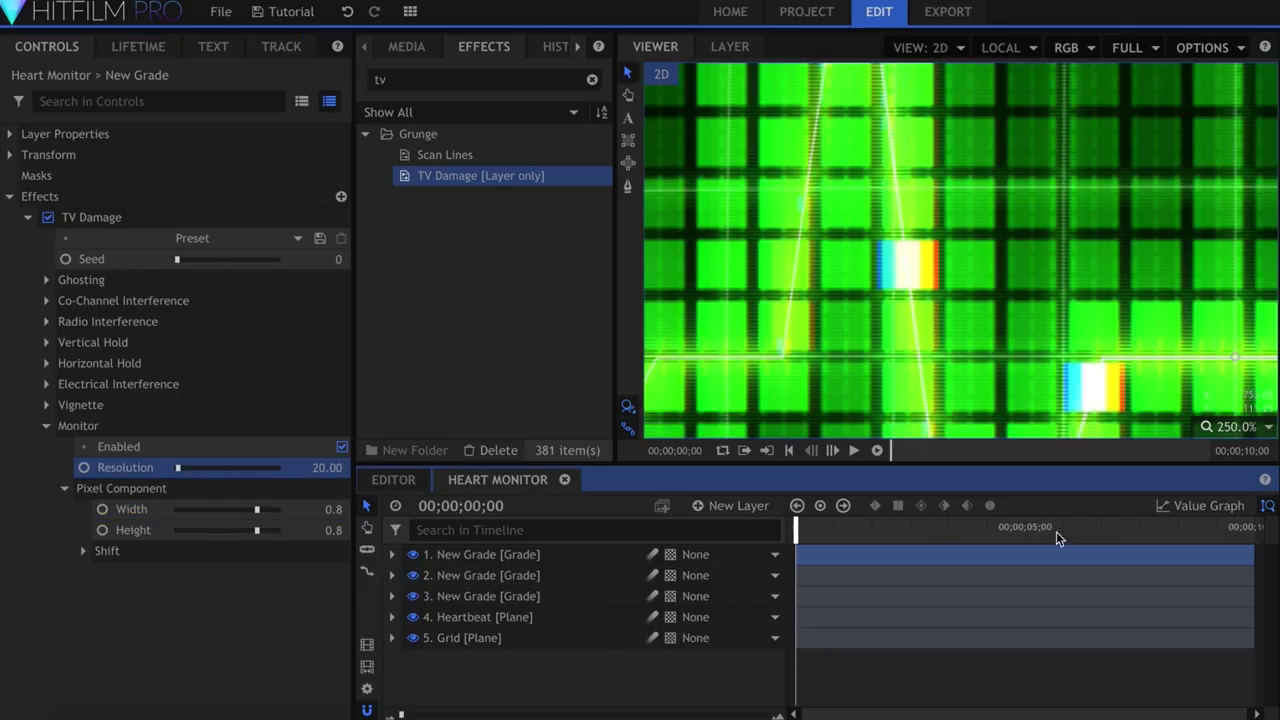
{"action": "left_click", "coordinate": [1236, 427]}
{"action": "left_click", "coordinate": [1236, 612]}
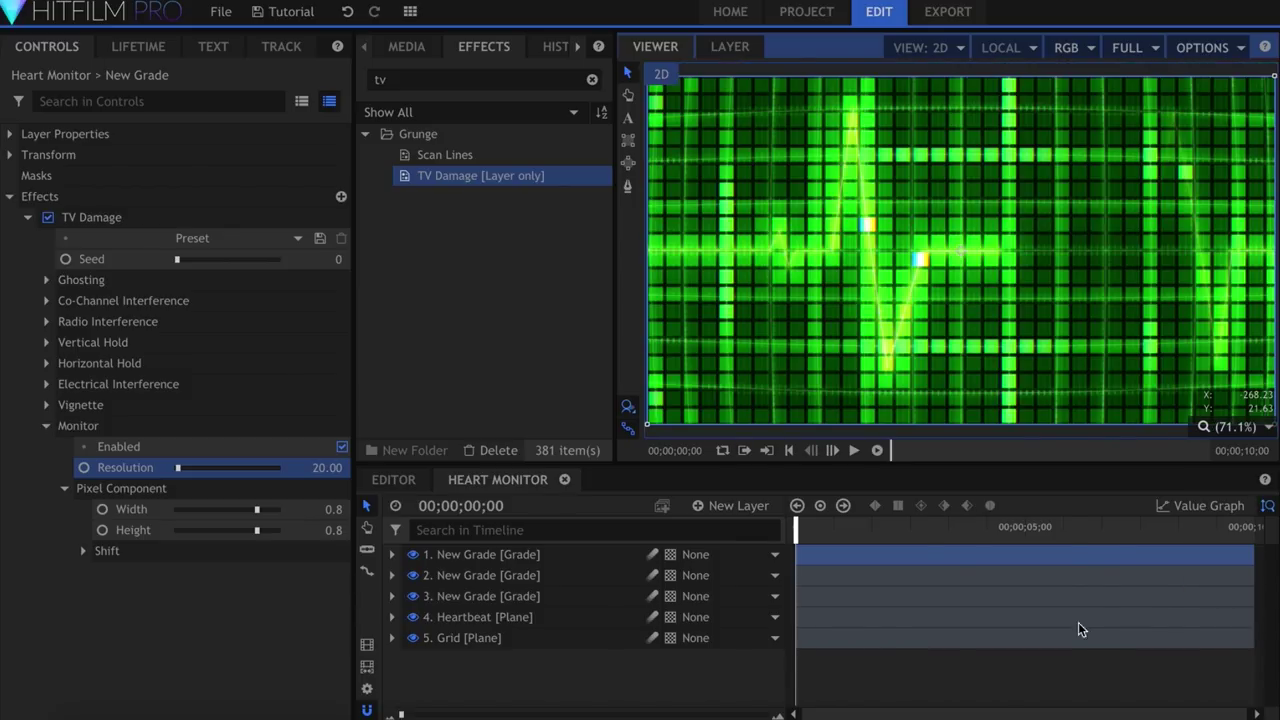
{"action": "left_click", "coordinate": [583, 560]}
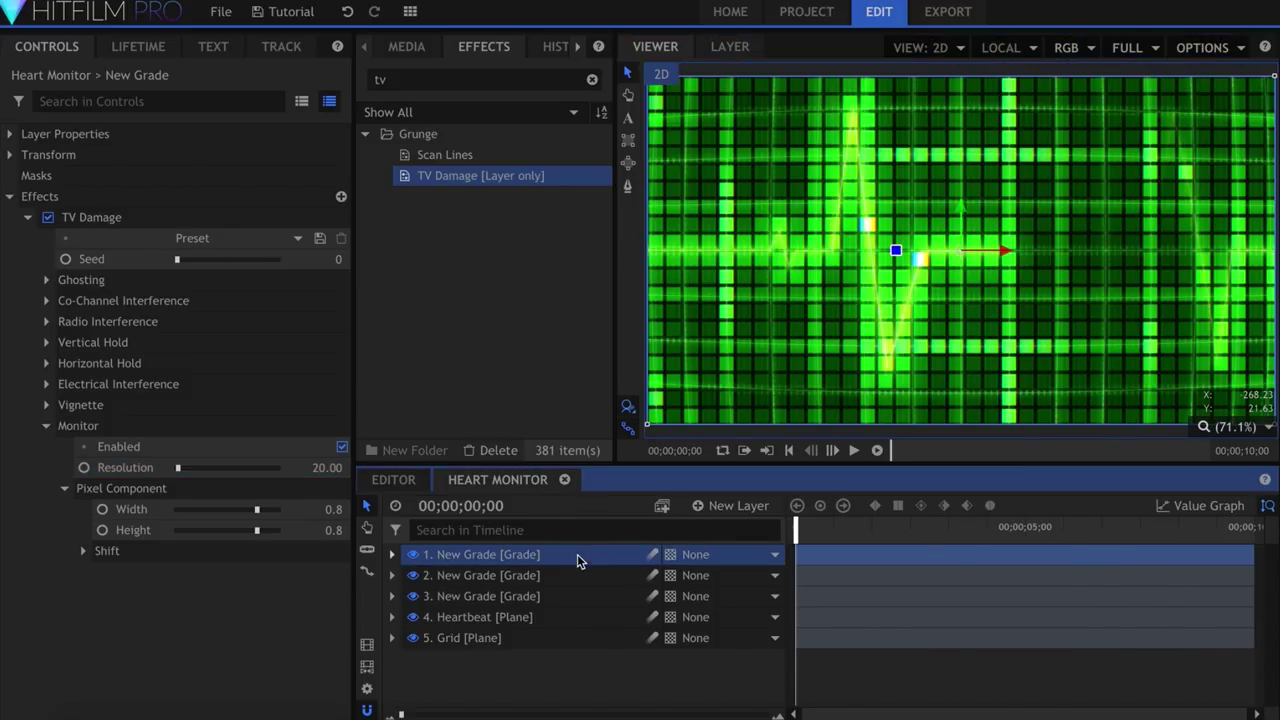
{"action": "left_click", "coordinate": [10, 155]}
Fade the pixel-monitor grade layer to 0% opacity.
{"action": "mouse_move", "coordinate": [194, 166]}
{"action": "left_mouse_down"}
{"action": "mouse_move", "coordinate": [163, 166]}
{"action": "mouse_move", "coordinate": [191, 168]}
{"action": "left_mouse_up"}
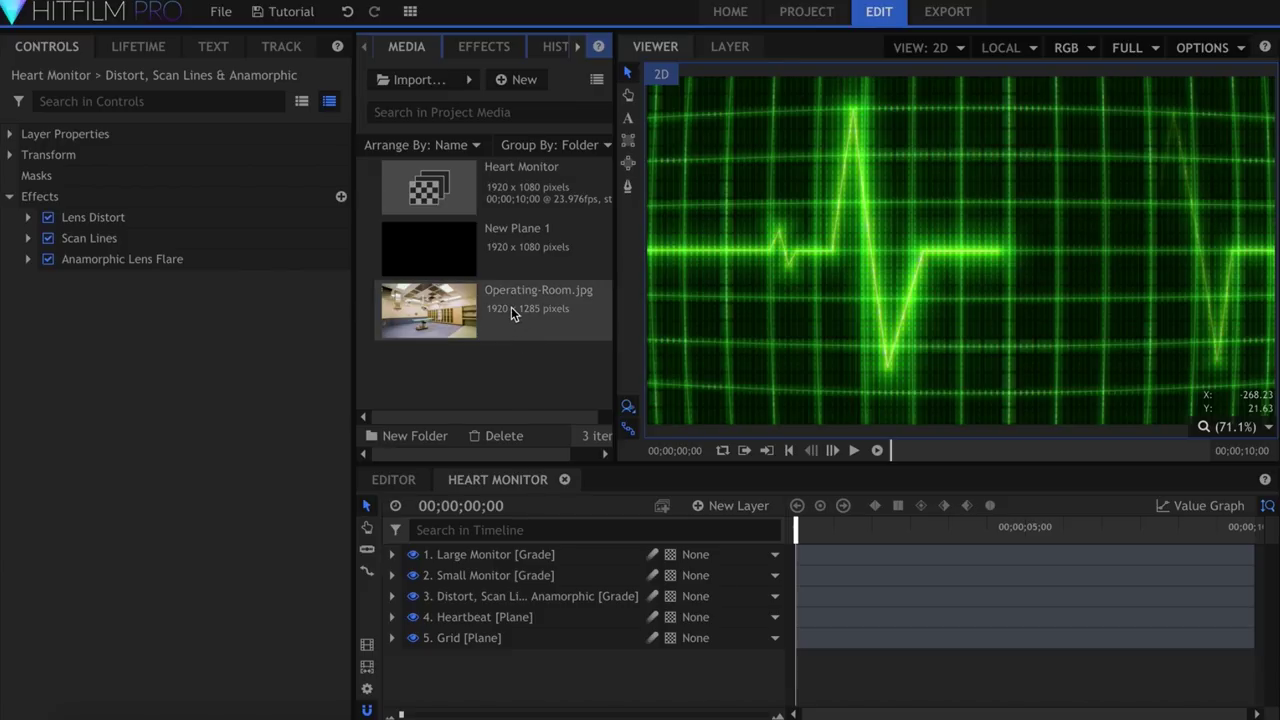
Add Operating-Room.jpg from Media as the top timeline layer.
{"action": "left_click_drag", "start_coordinate": [511, 307], "coordinate": [563, 554]}
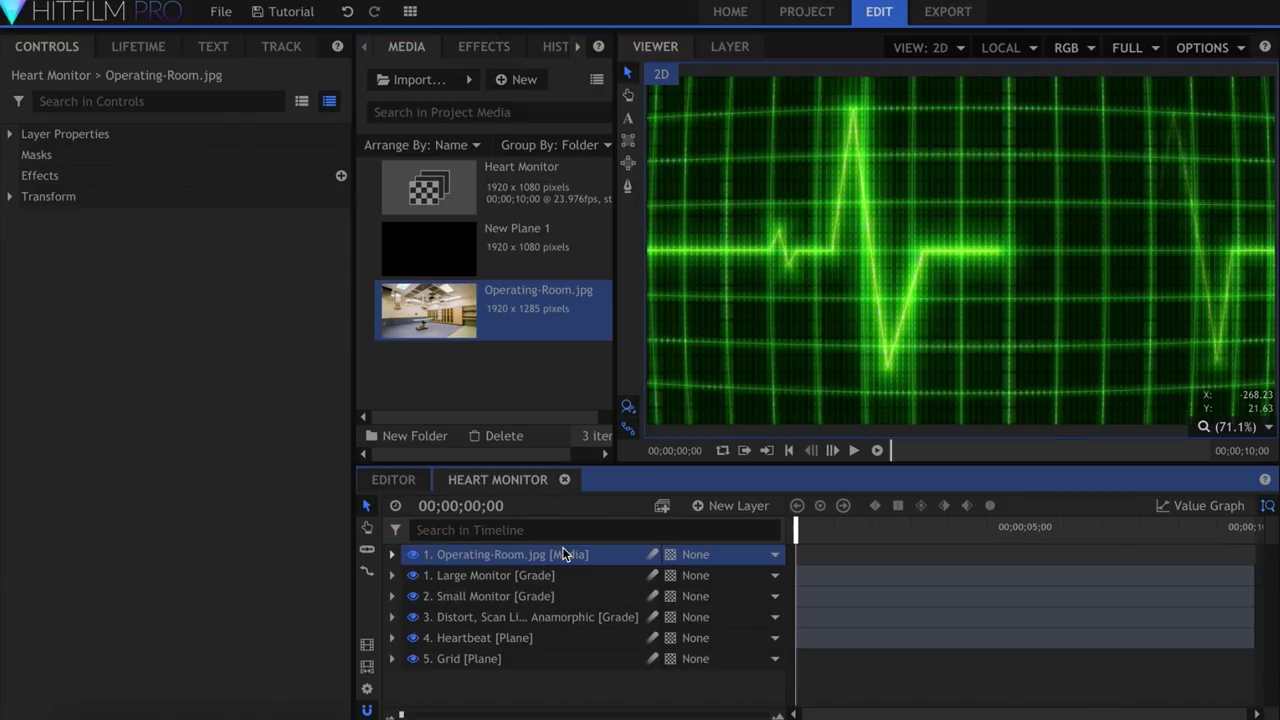
Apply Tint to the operating-room photo with Amount to Tint 75%.
{"action": "left_click", "coordinate": [494, 46]}
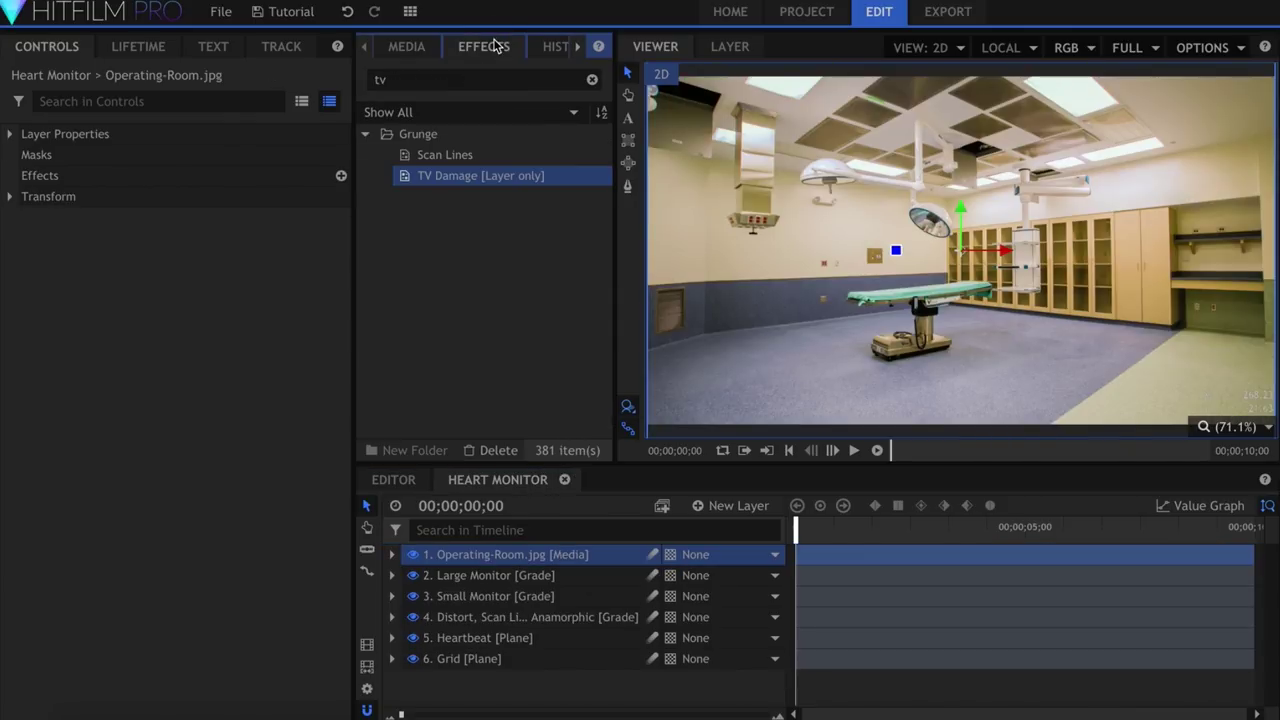
{"action": "double_click", "coordinate": [501, 78]}
{"action": "type", "text": "tint"}
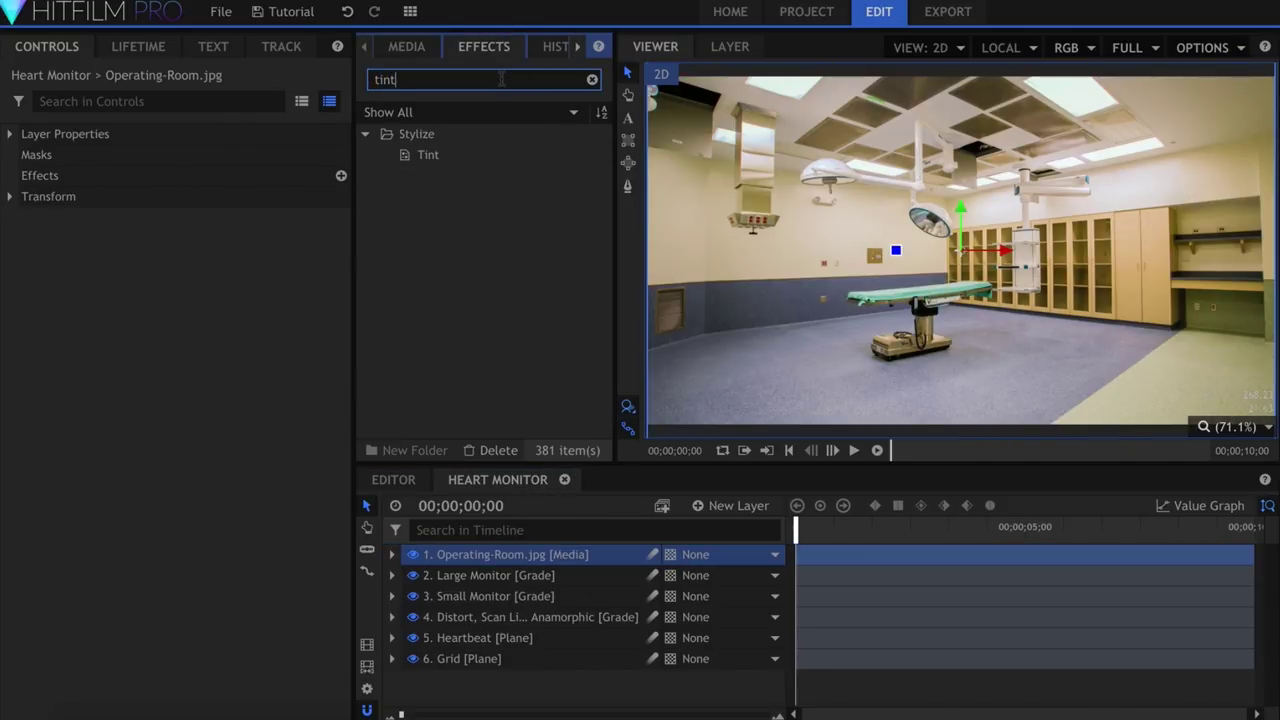
{"action": "left_click", "coordinate": [494, 156]}
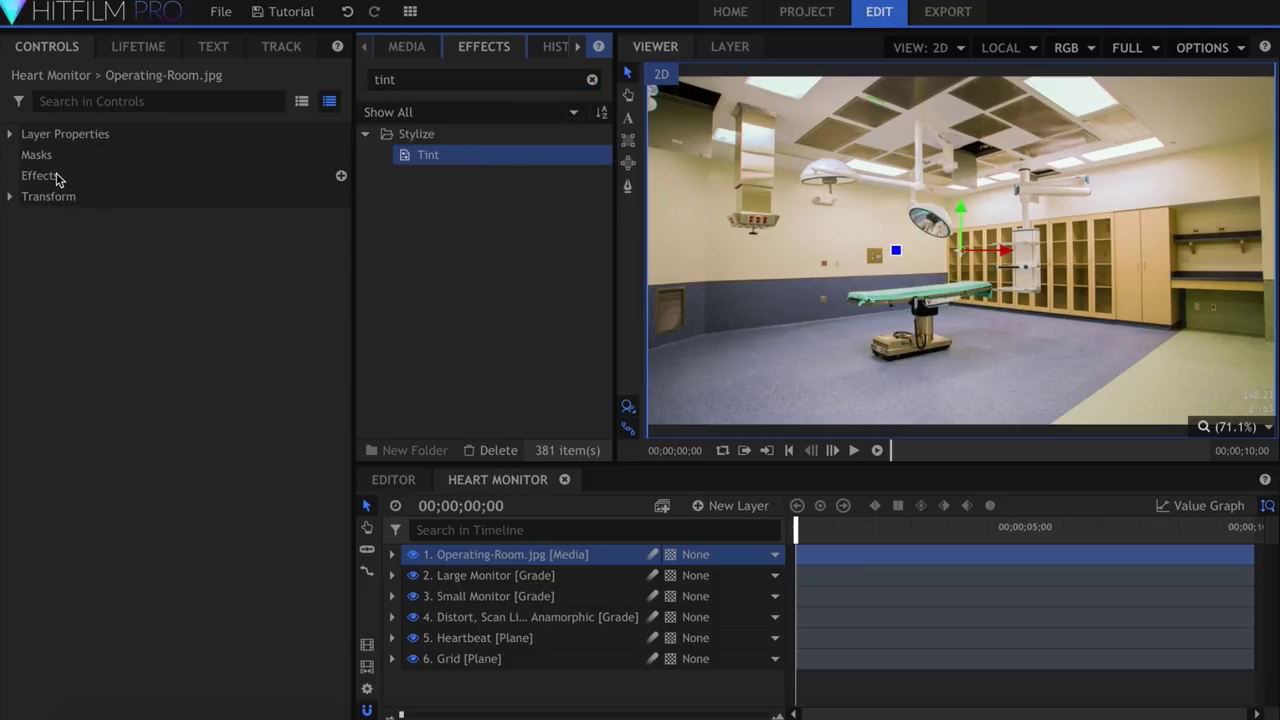
{"action": "left_click_drag", "start_coordinate": [55, 185], "coordinate": [50, 195]}
{"action": "left_click", "coordinate": [27, 196]}
{"action": "left_click", "coordinate": [326, 301]}
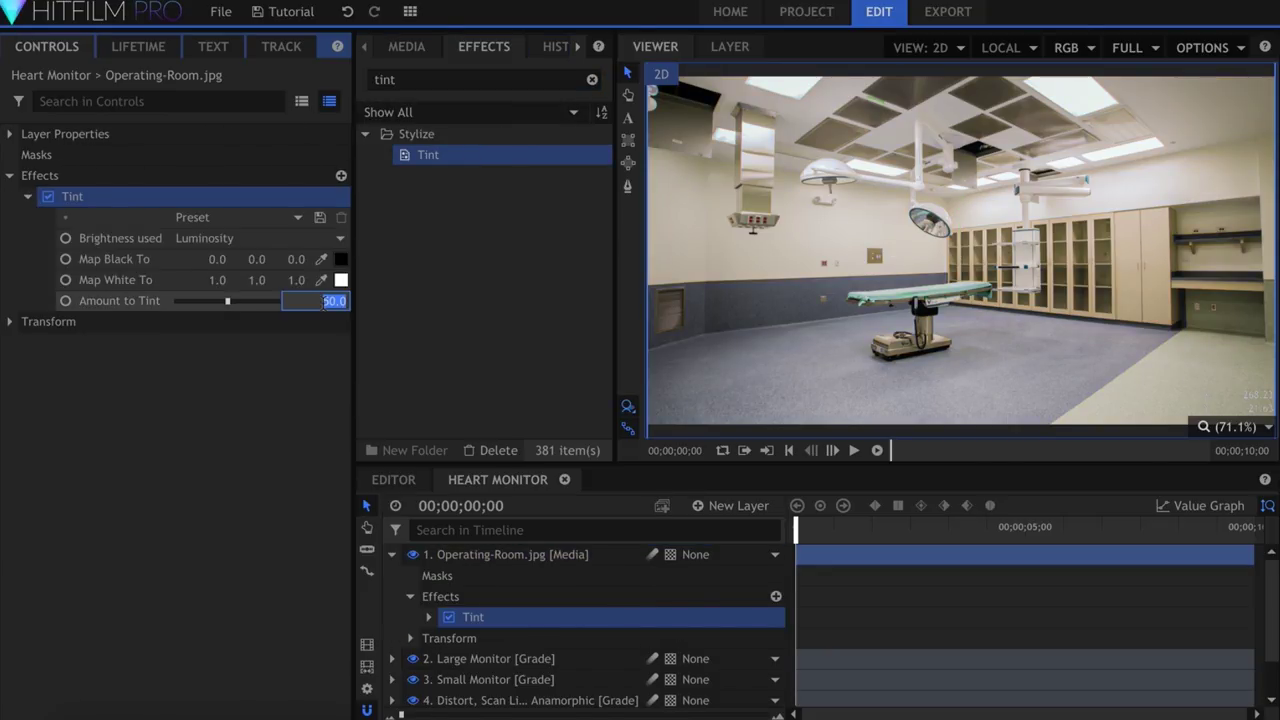
{"action": "type", "text": "75"}
{"action": "key", "text": "Return"}
Add Curves and bend the Red channel curve down to shift the room teal.
{"action": "double_click", "coordinate": [410, 80]}
{"action": "type", "text": "curves"}
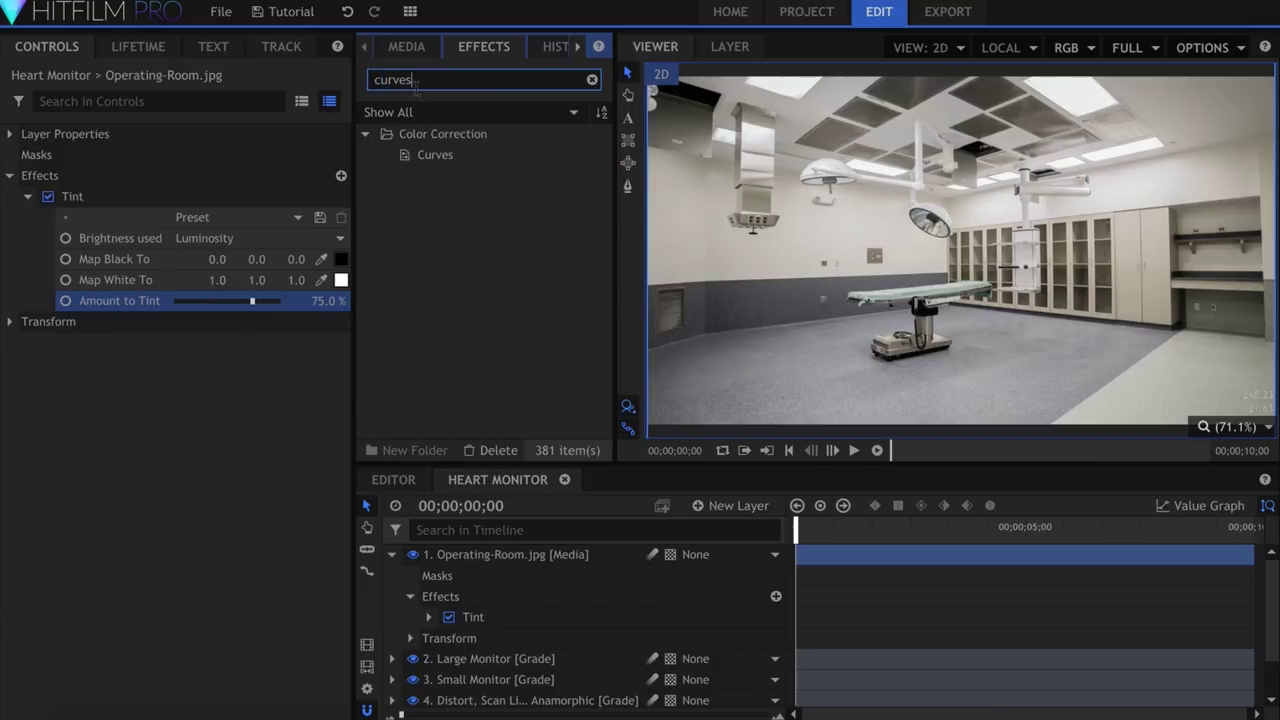
{"action": "left_click_drag", "start_coordinate": [435, 155], "coordinate": [200, 309]}
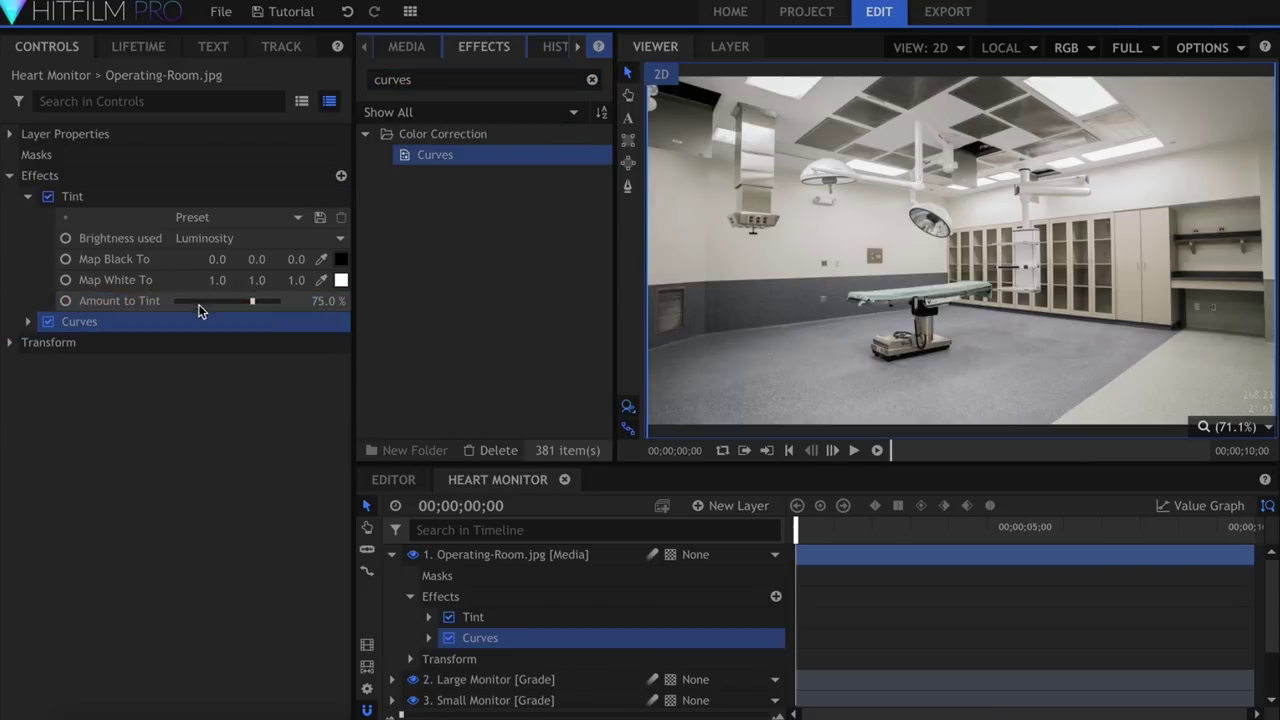
{"action": "left_click", "coordinate": [27, 196]}
{"action": "left_click", "coordinate": [27, 217]}
{"action": "left_click", "coordinate": [246, 241]}
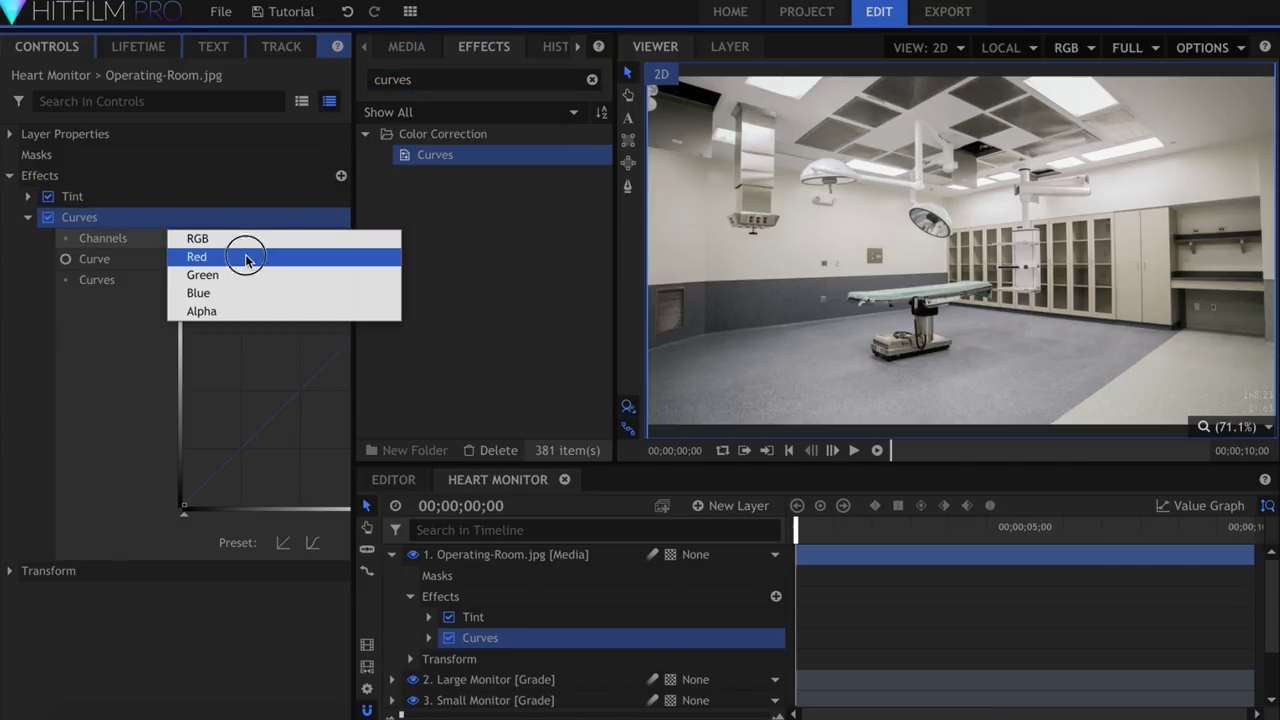
{"action": "left_click", "coordinate": [249, 254]}
{"action": "left_click_drag", "start_coordinate": [249, 434], "coordinate": [283, 481]}
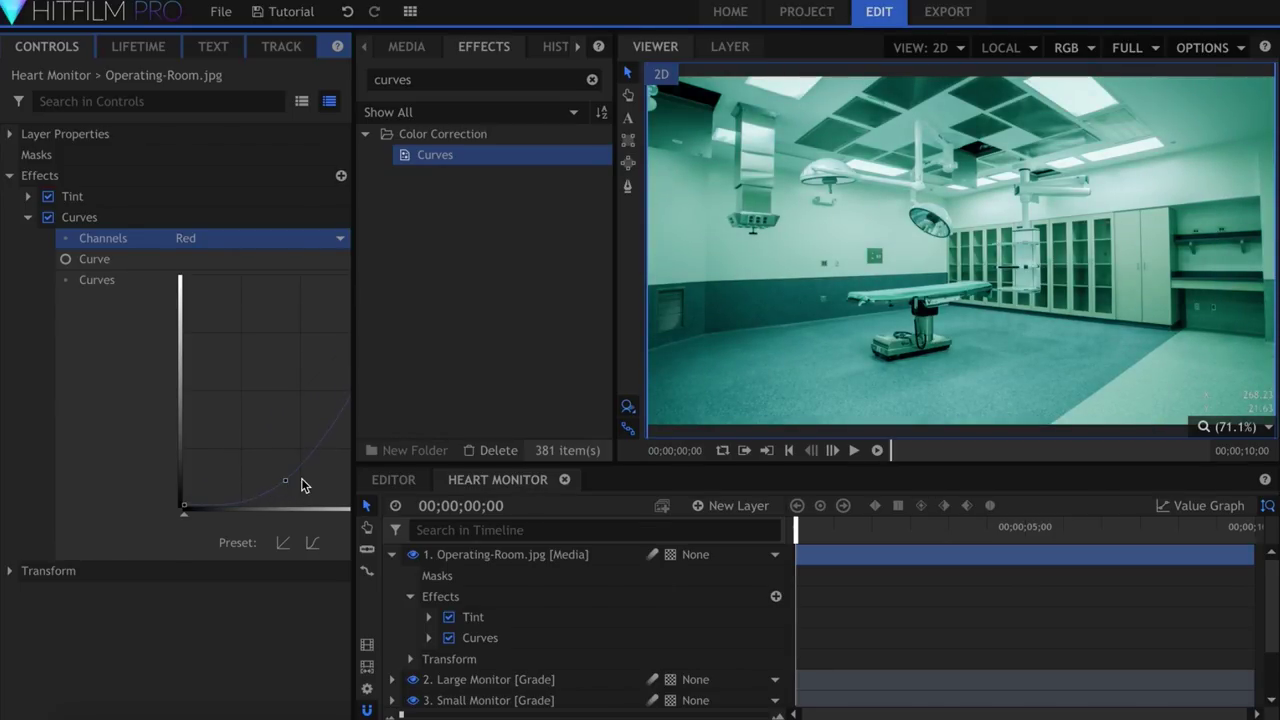
Lower the RGB curve's highlight point to darken the room.
{"action": "left_click", "coordinate": [391, 554]}
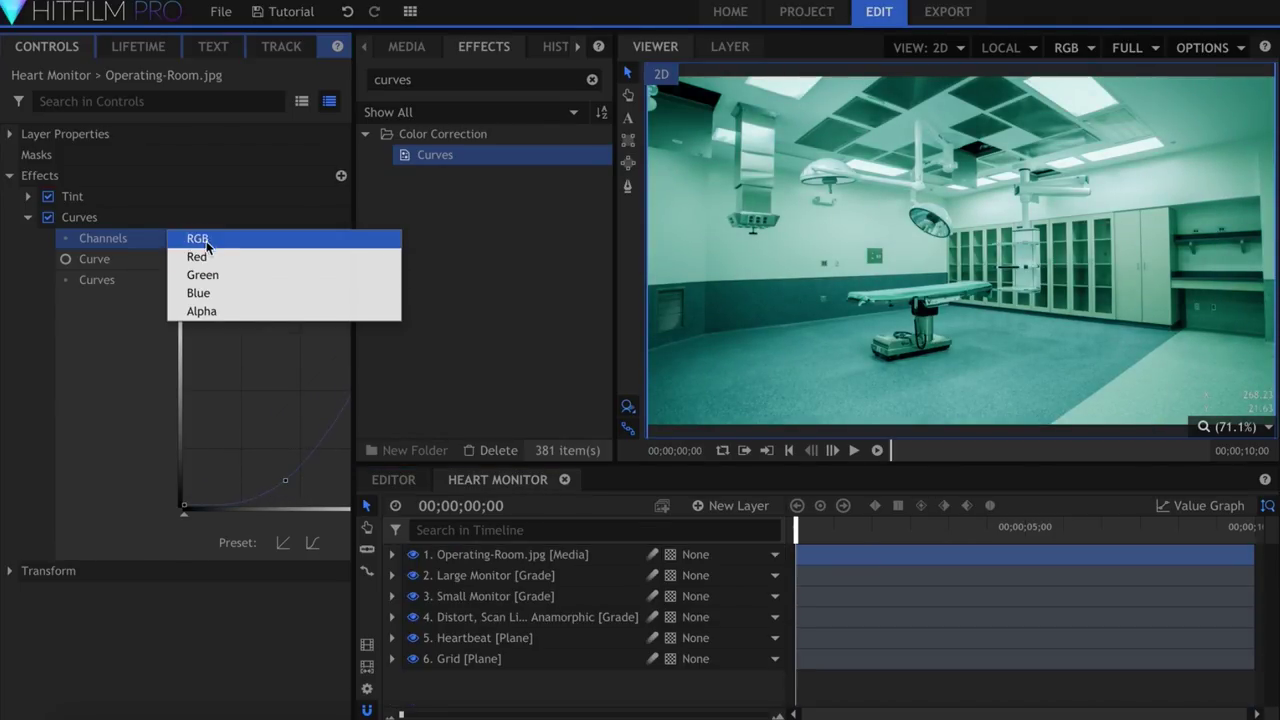
{"action": "left_click", "coordinate": [198, 239]}
{"action": "left_click_drag", "start_coordinate": [351, 338], "coordinate": [477, 349]}
{"action": "left_click_drag", "start_coordinate": [455, 282], "coordinate": [457, 307]}
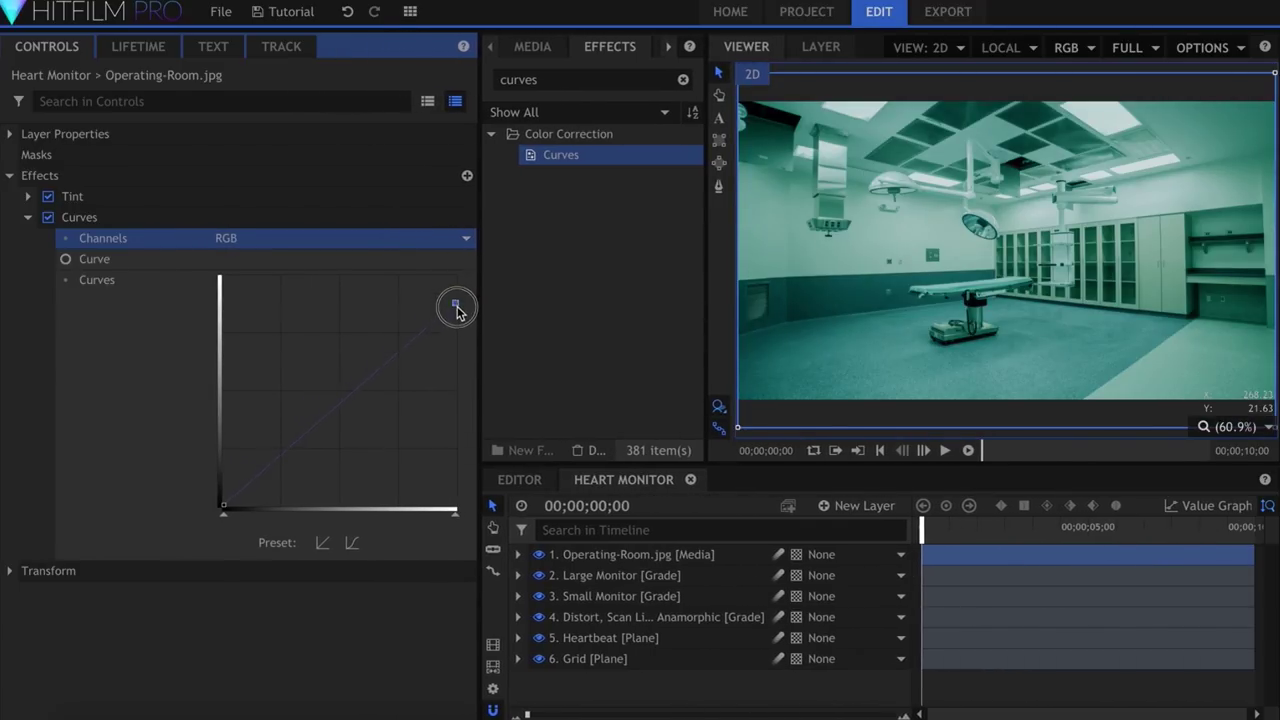
{"action": "left_click_drag", "start_coordinate": [469, 377], "coordinate": [349, 351]}
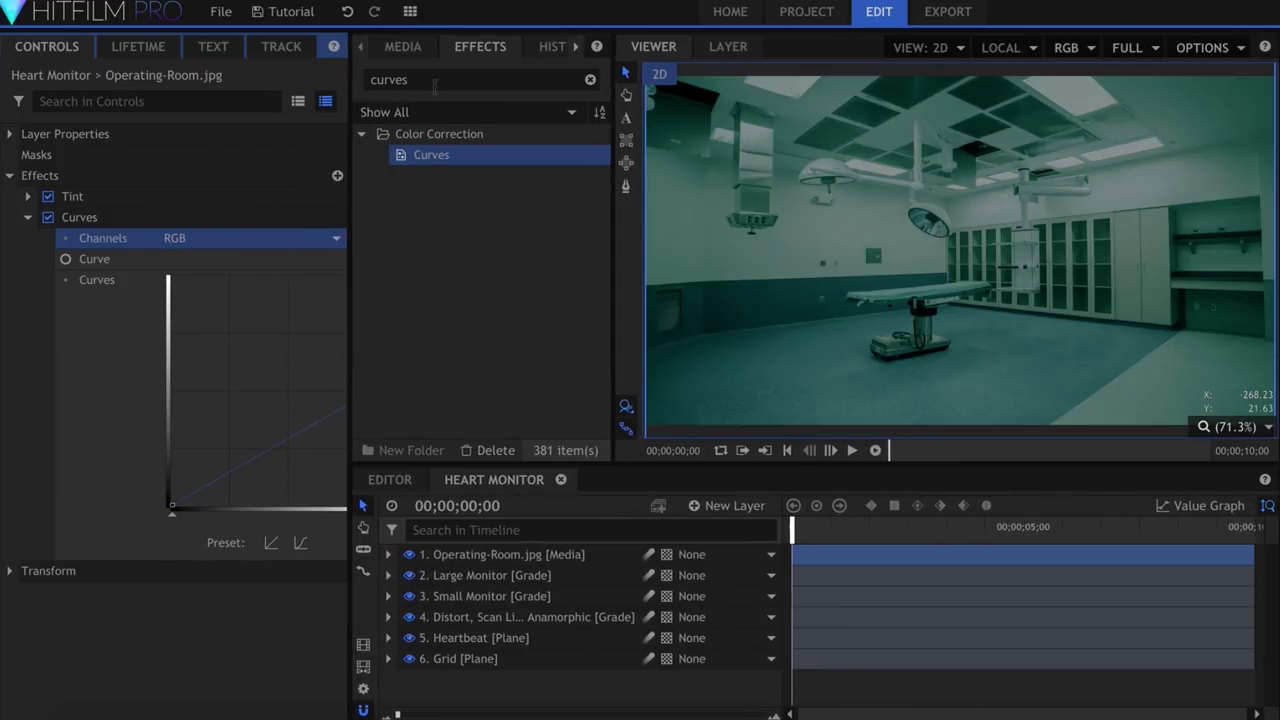
{"action": "double_click", "coordinate": [439, 78]}
Blur the room photo with a 15 px radius and drop its opacity to 20%.
{"action": "type", "text": "blur"}
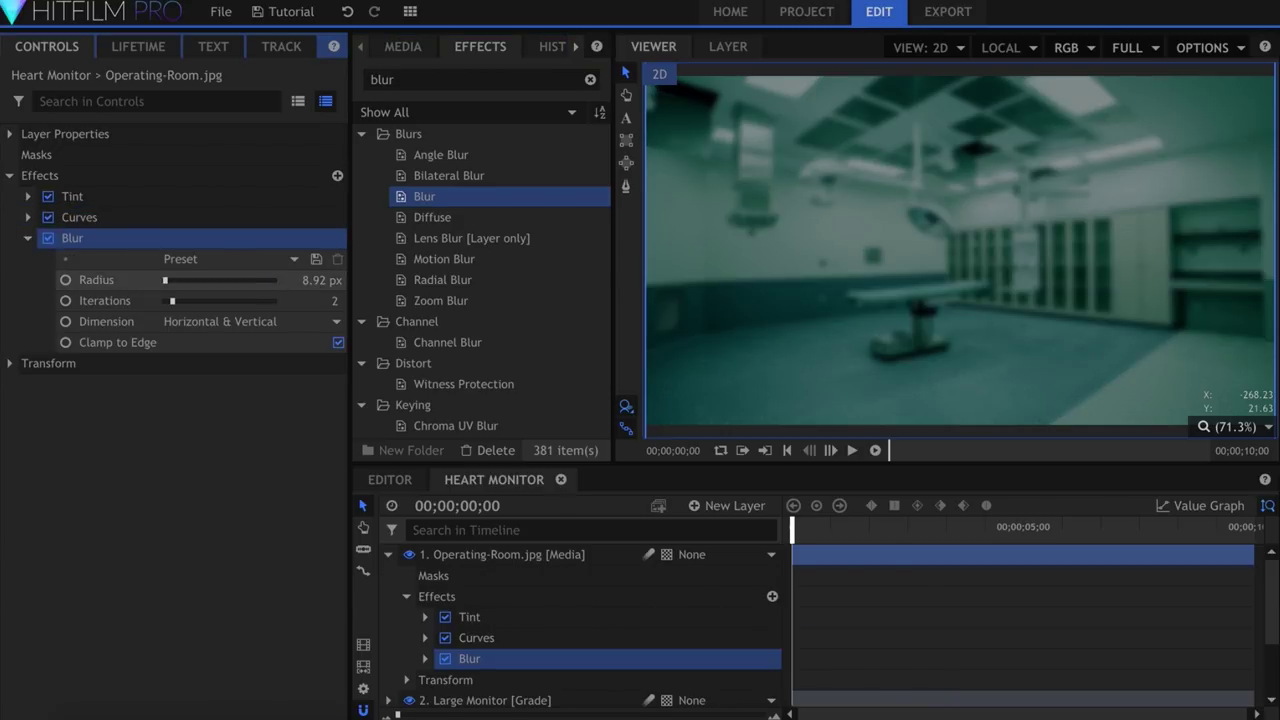
{"action": "type", "text": "15"}
{"action": "key", "text": "Return"}
{"action": "left_click", "coordinate": [48, 363]}
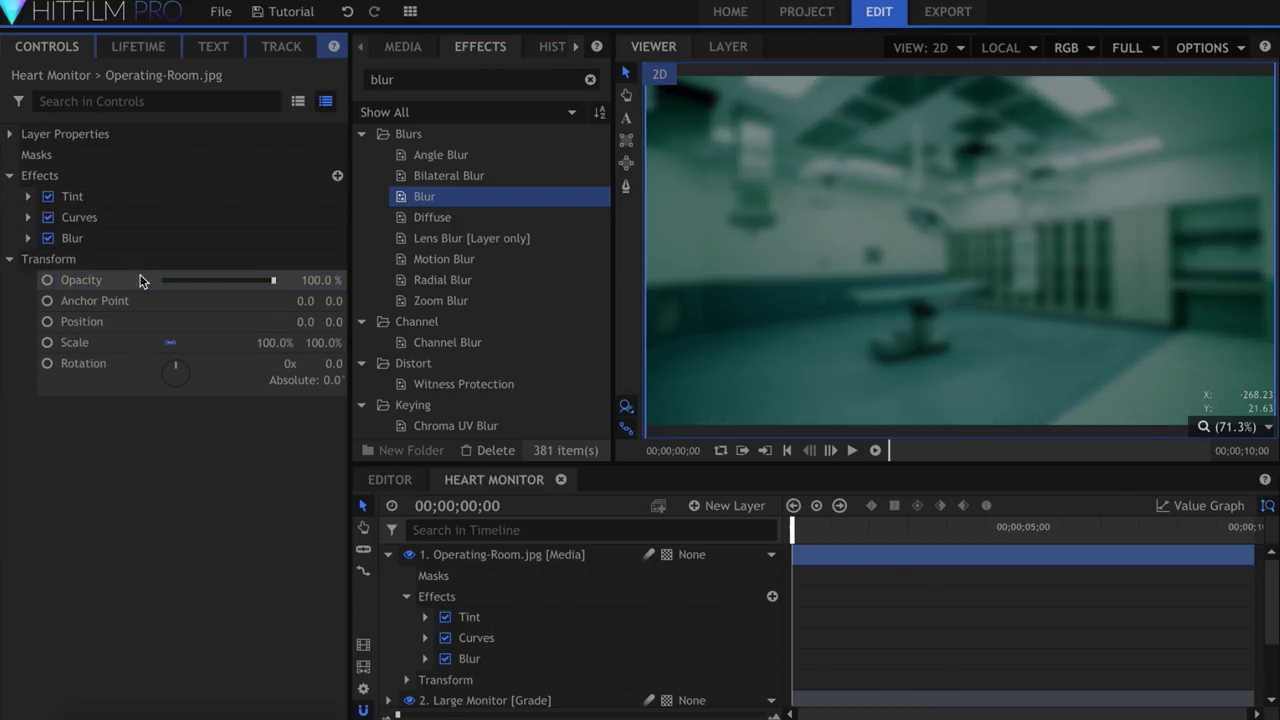
{"action": "left_click_drag", "start_coordinate": [269, 283], "coordinate": [196, 284]}
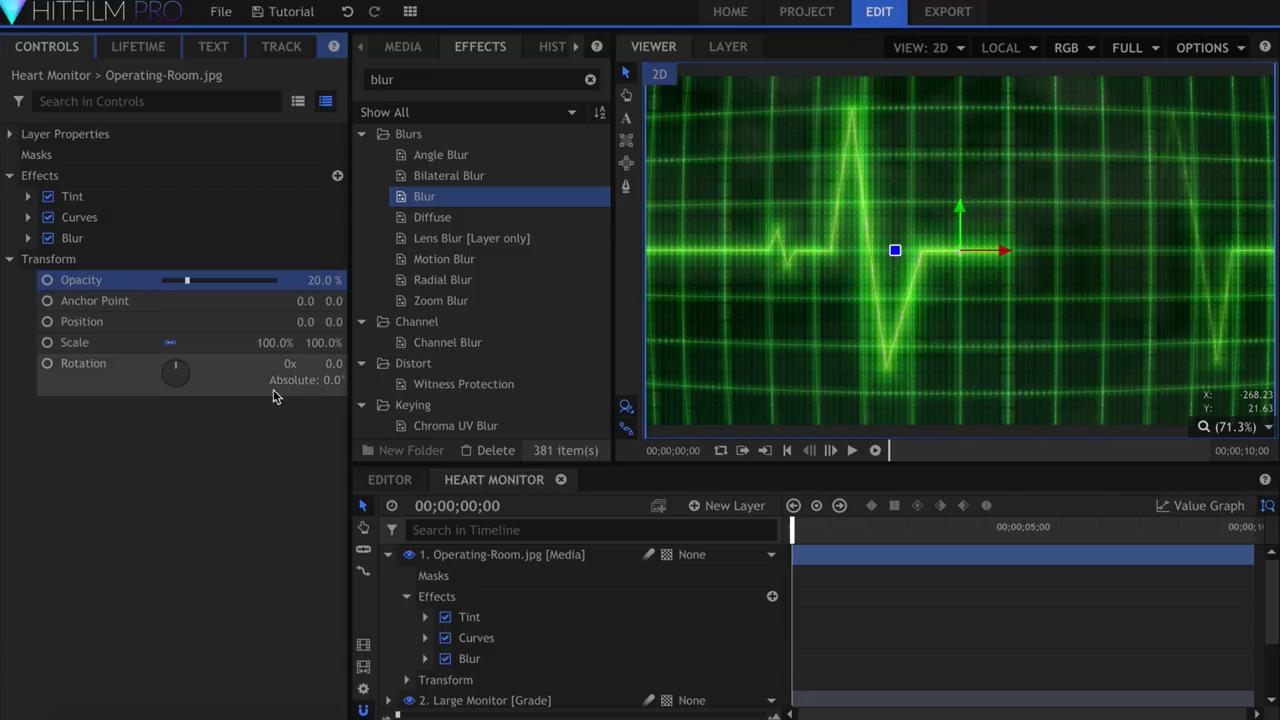
{"action": "left_click", "coordinate": [388, 554]}
Add a new top grade layer carrying Vignette and Film Grain effects.
{"action": "left_click", "coordinate": [722, 507]}
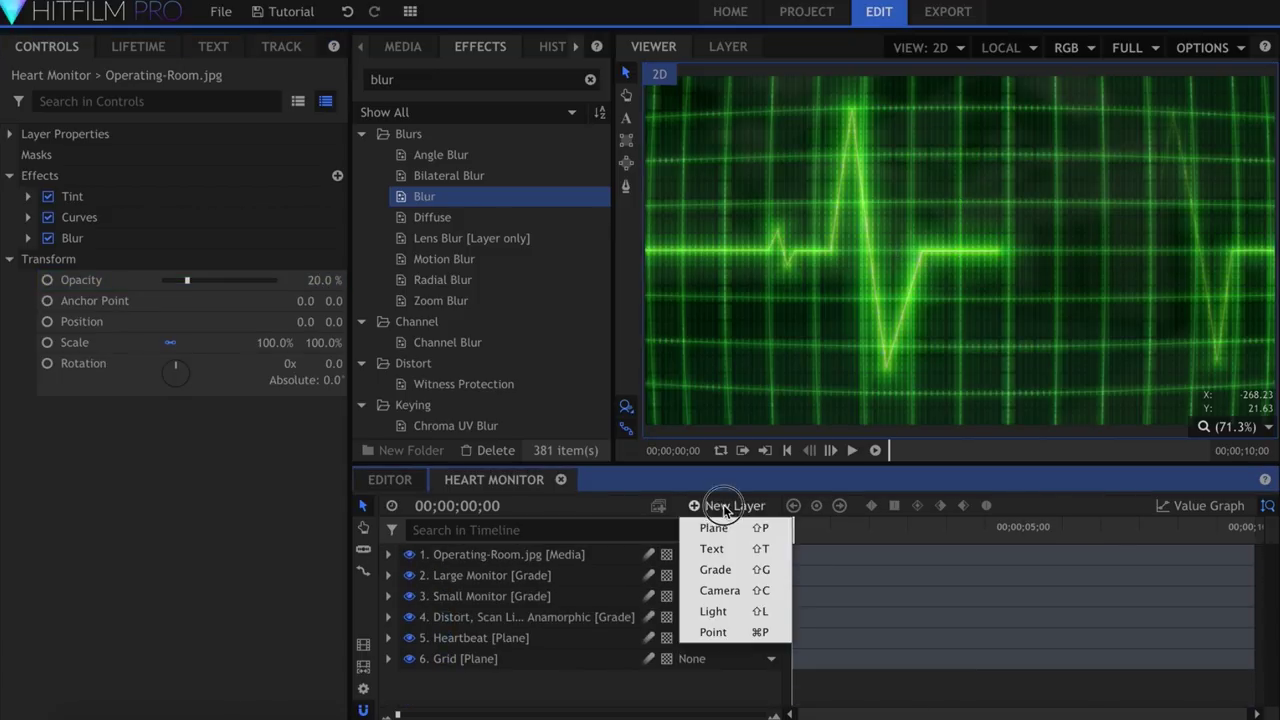
{"action": "left_click", "coordinate": [732, 573]}
{"action": "left_click", "coordinate": [510, 84]}
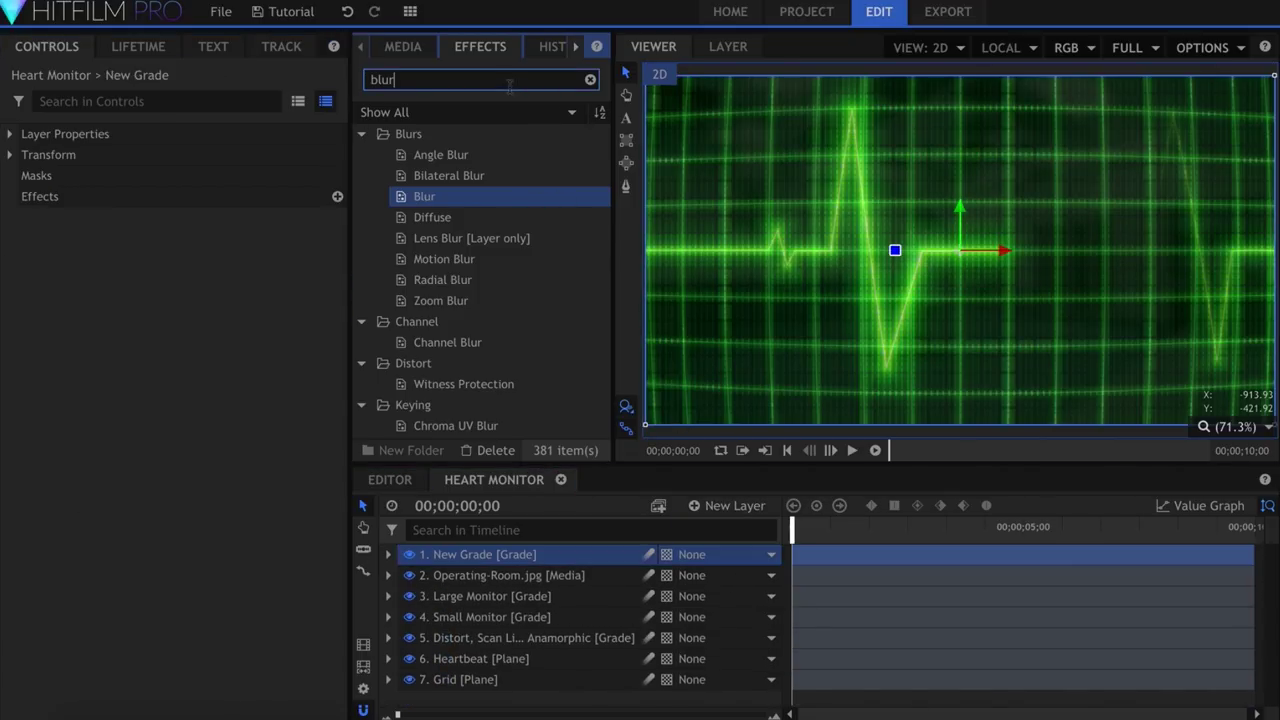
{"action": "type", "text": "vignet"}
{"action": "left_click", "coordinate": [492, 240]}
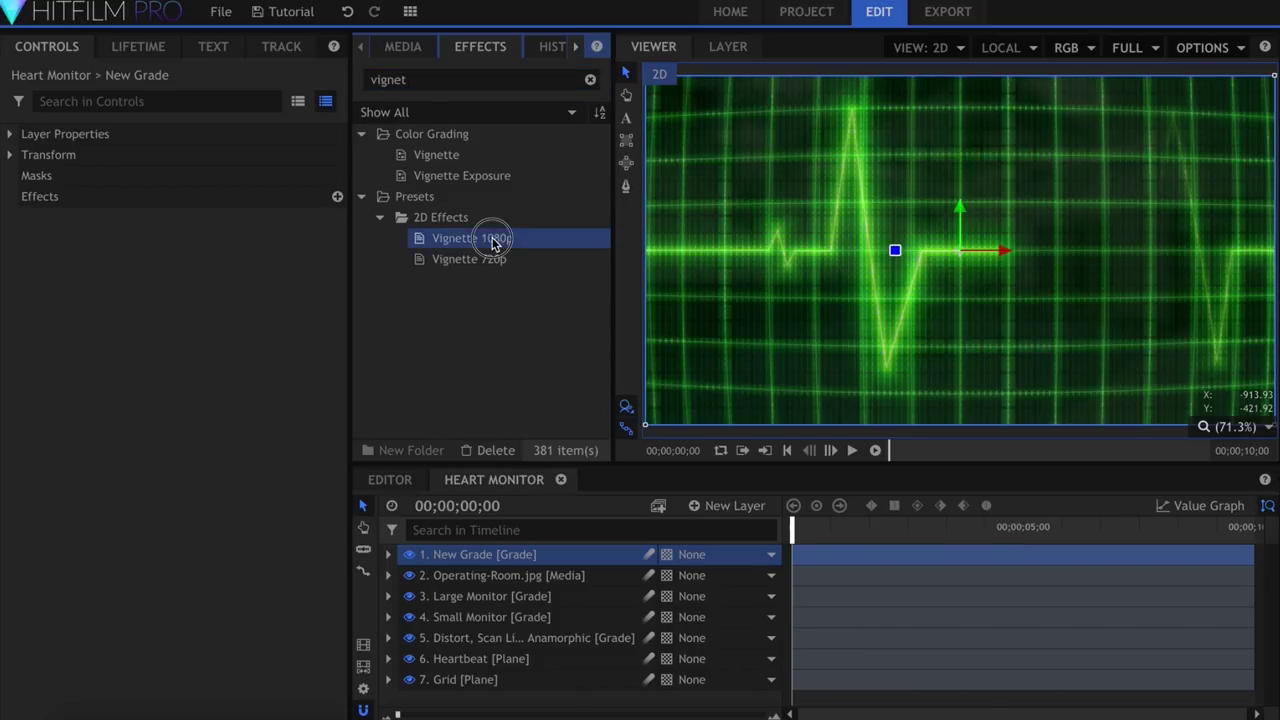
{"action": "left_click", "coordinate": [446, 84]}
{"action": "type", "text": "film"}
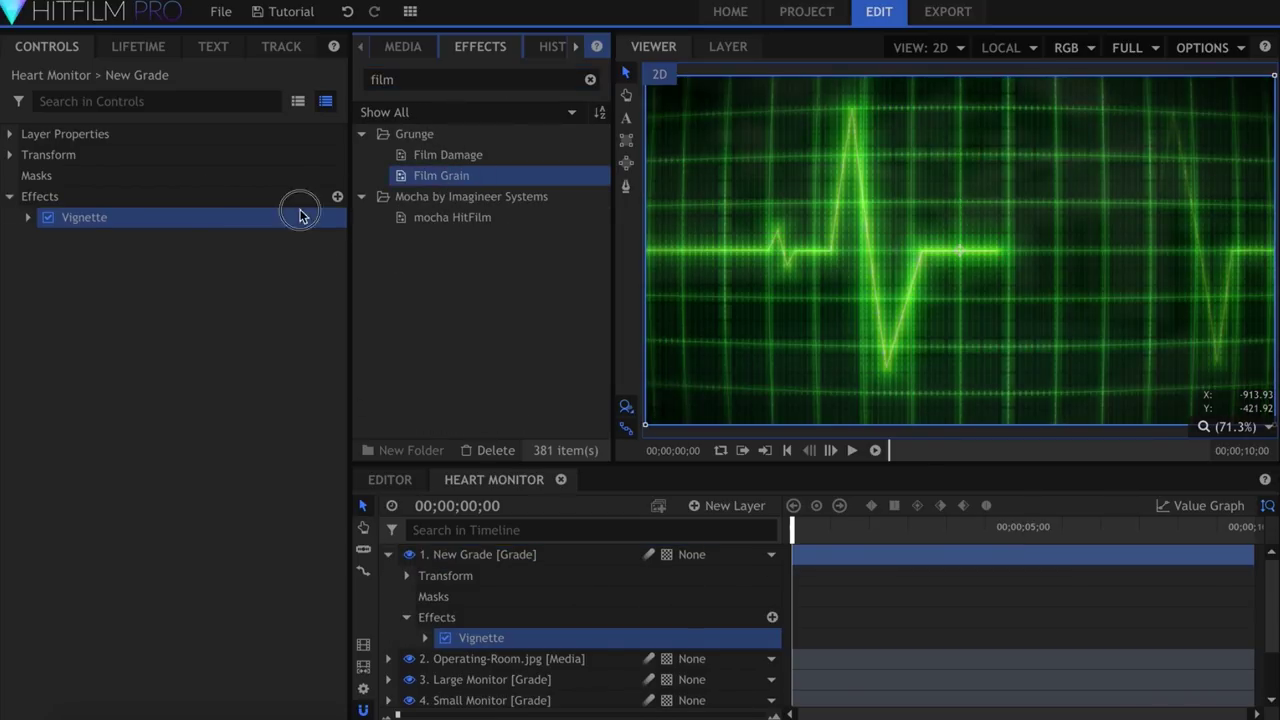
{"action": "left_click_drag", "start_coordinate": [286, 222], "coordinate": [286, 222]}
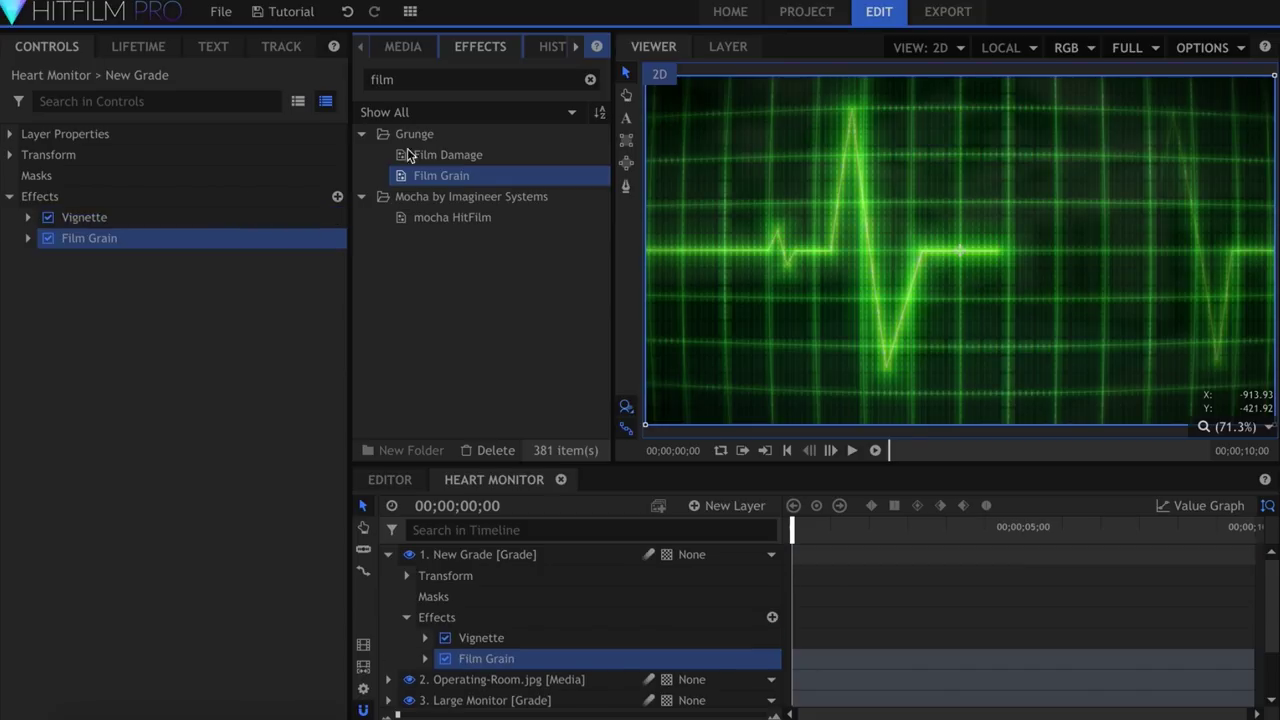
Apply Hue, Saturation & Lightness to the grade layer with Master Saturation 25.
{"action": "type", "text": "hue"}
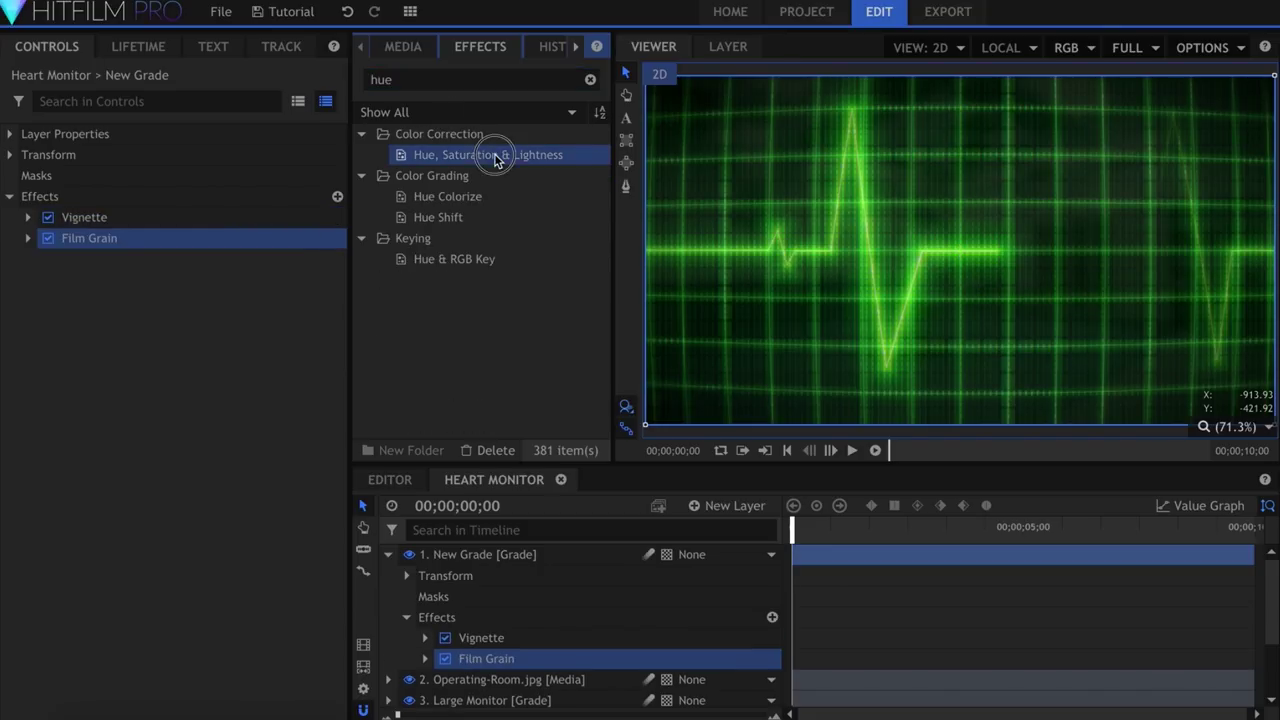
{"action": "left_click_drag", "start_coordinate": [31, 262], "coordinate": [30, 259]}
{"action": "left_click", "coordinate": [28, 259]}
{"action": "left_click", "coordinate": [46, 300]}
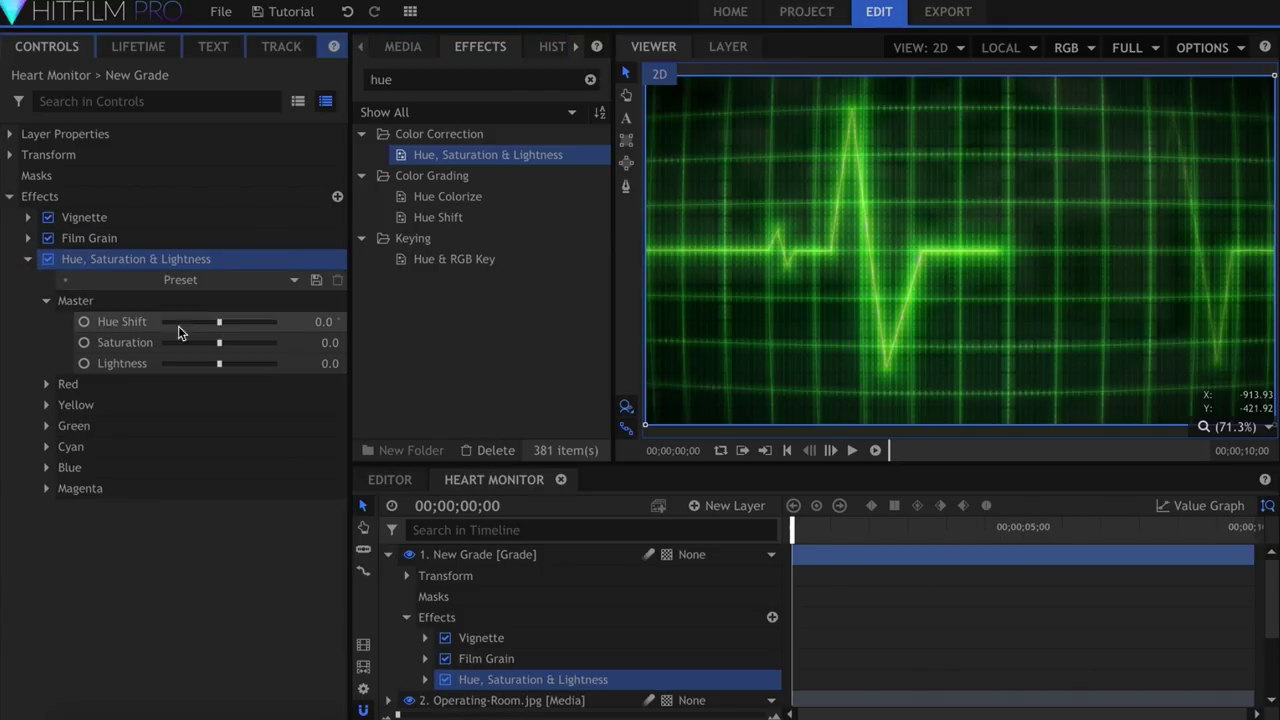
{"action": "left_click", "coordinate": [300, 345]}
{"action": "type", "text": "25"}
{"action": "key", "text": "Return"}
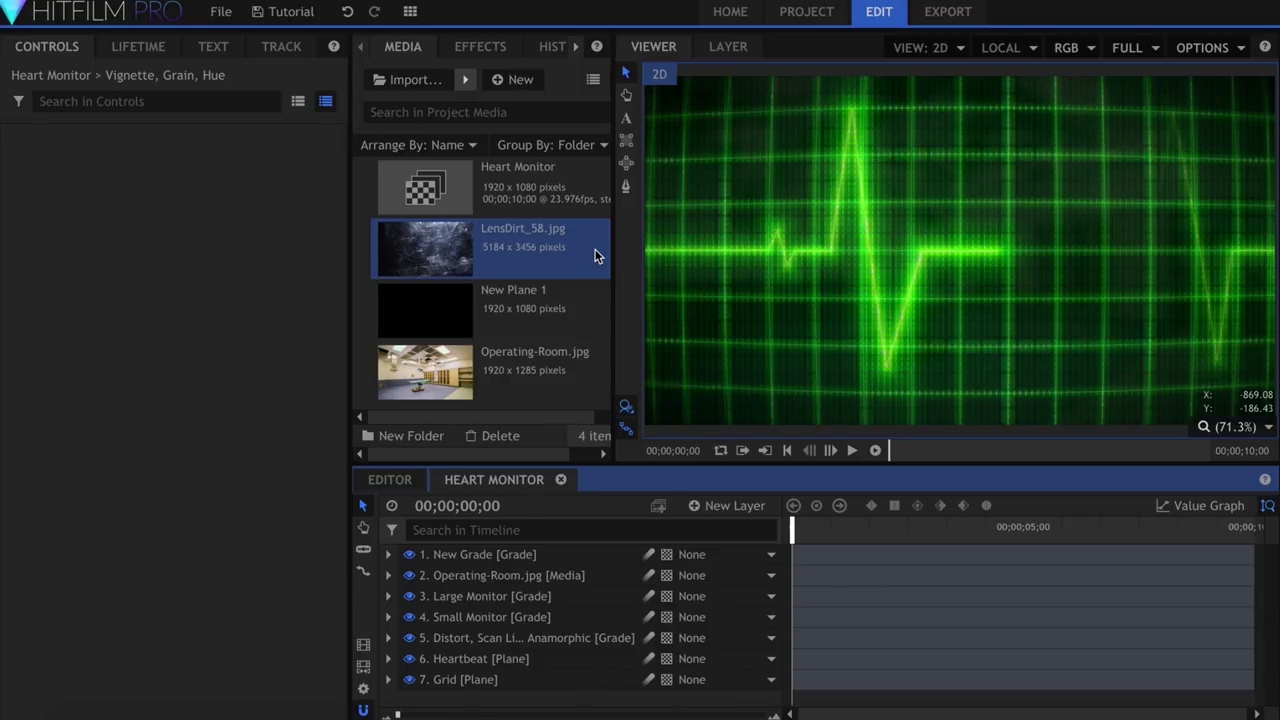
Add LensDirt_58.jpg as a layer above the room and scale it to 50%.
{"action": "left_click_drag", "start_coordinate": [594, 256], "coordinate": [619, 575]}
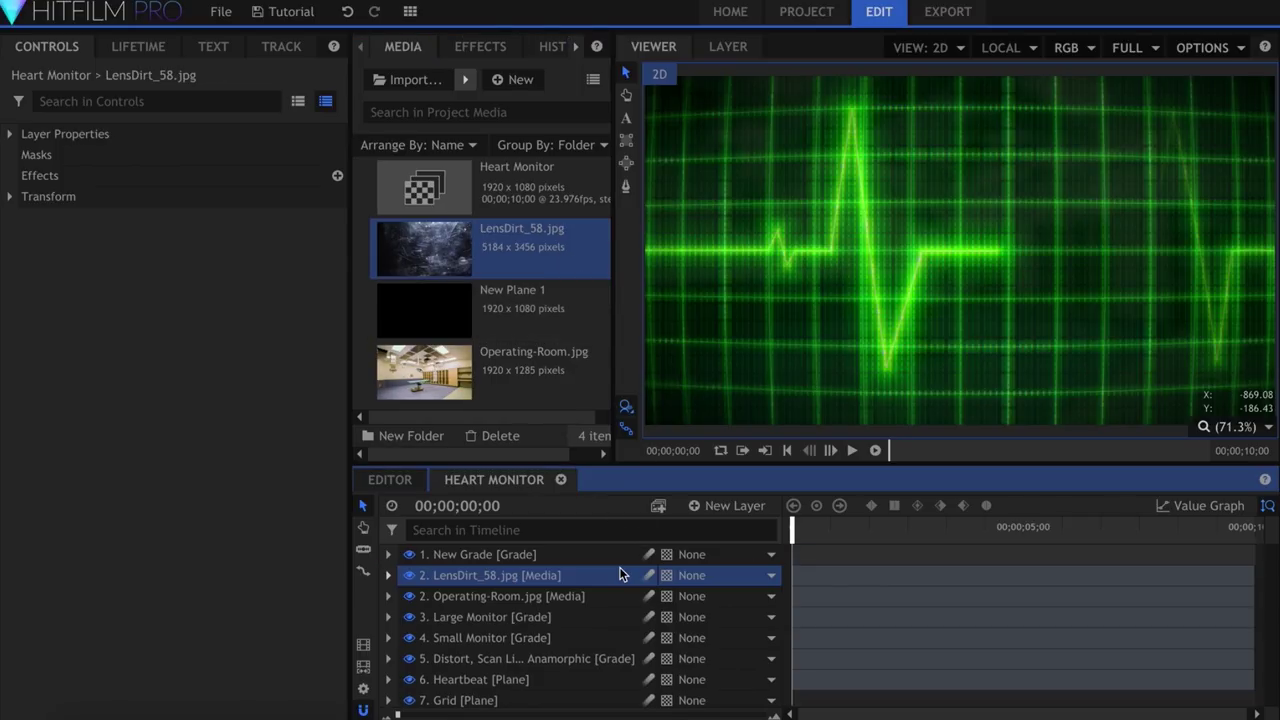
{"action": "left_click", "coordinate": [9, 196]}
{"action": "left_click_drag", "start_coordinate": [285, 280], "coordinate": [204, 280]}
Set the lens dirt layer's blend mode to Screen and its opacity to about 33%.
{"action": "right_click", "coordinate": [497, 575]}
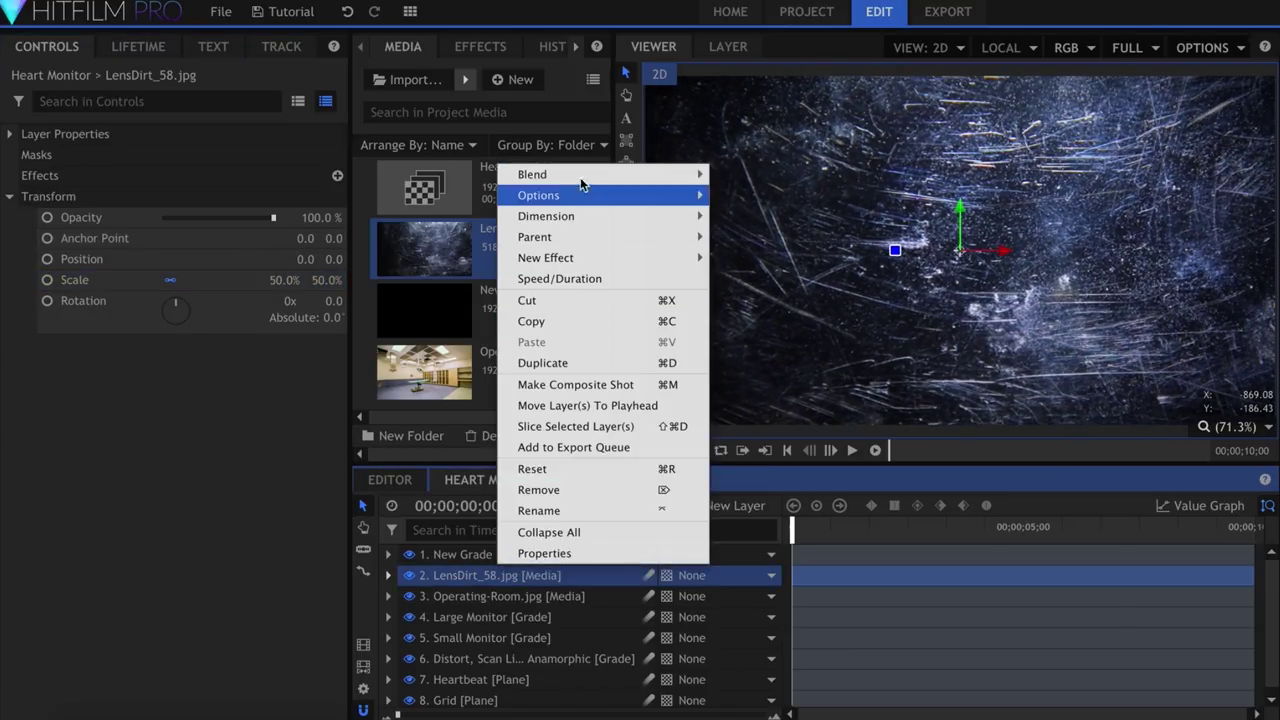
{"action": "mouse_move", "coordinate": [700, 174]}
{"action": "left_click", "coordinate": [766, 535]}
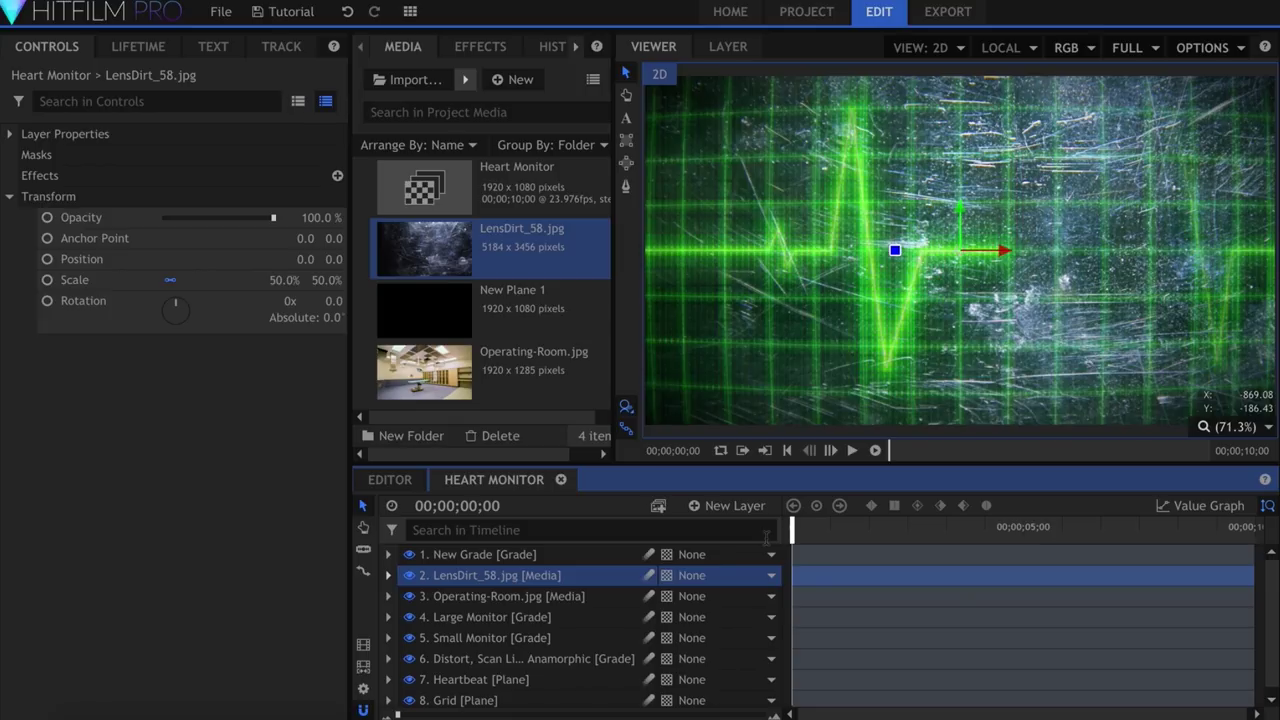
{"action": "left_click_drag", "start_coordinate": [272, 217], "coordinate": [200, 218]}
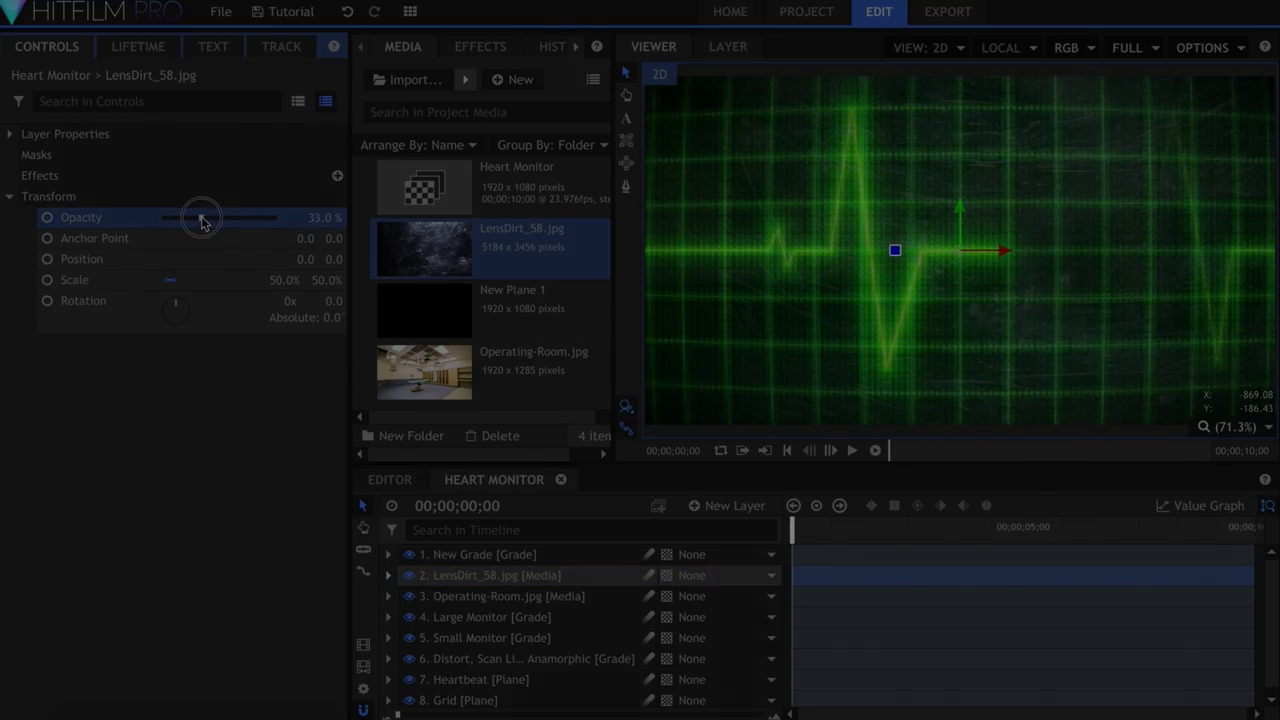